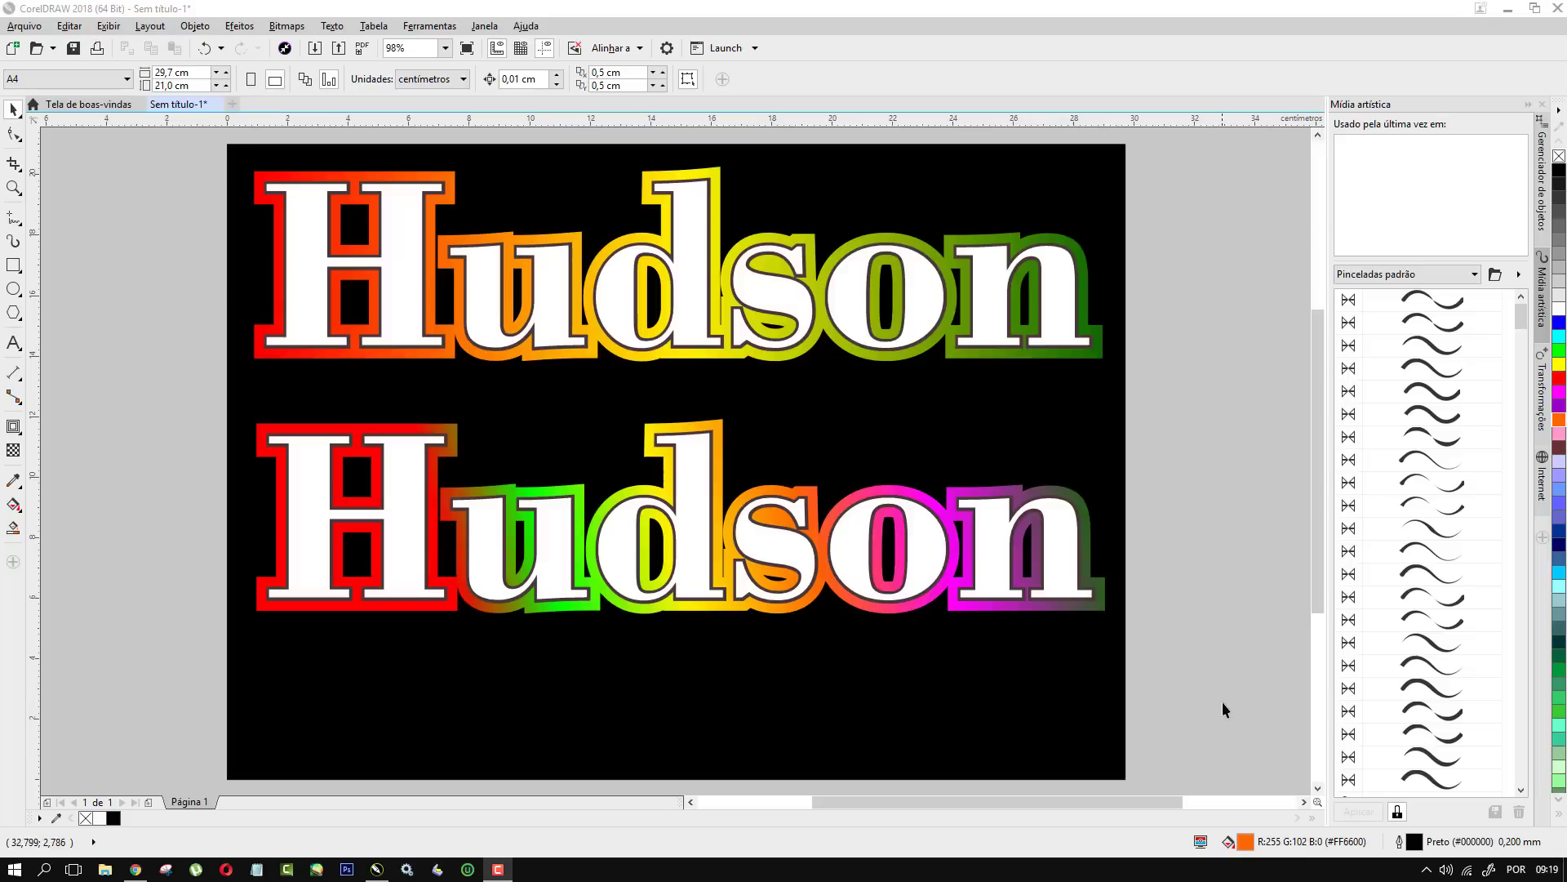
Delete the existing lettering and write the first name on the black page as artistic text in the Ballpark font
{"action": "key", "text": "ctrl+a"}
{"action": "key", "text": "Delete"}
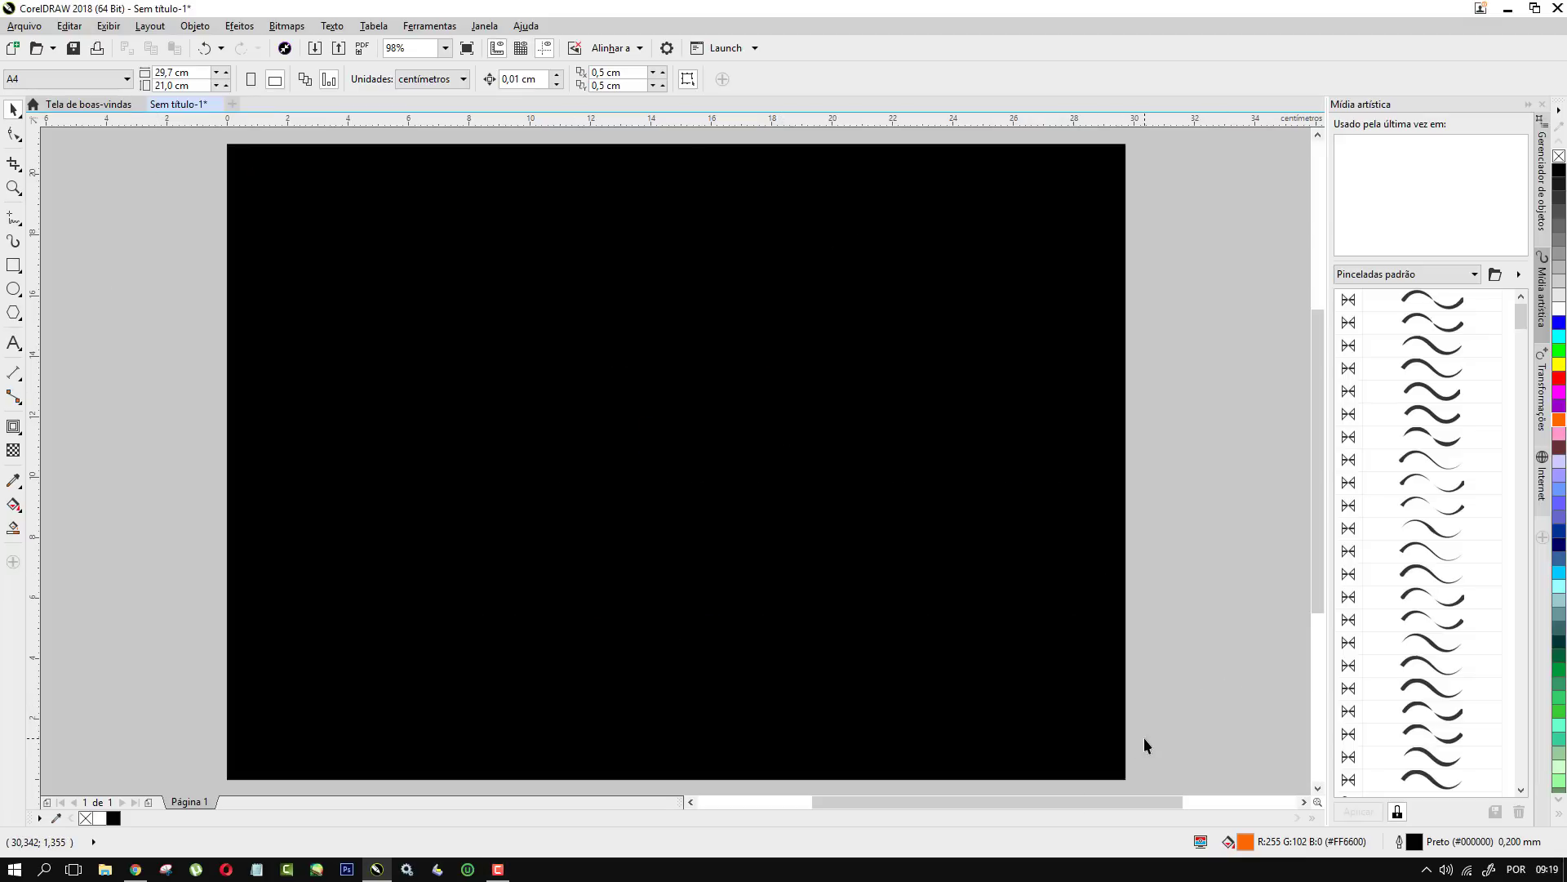
{"action": "left_click", "coordinate": [14, 343]}
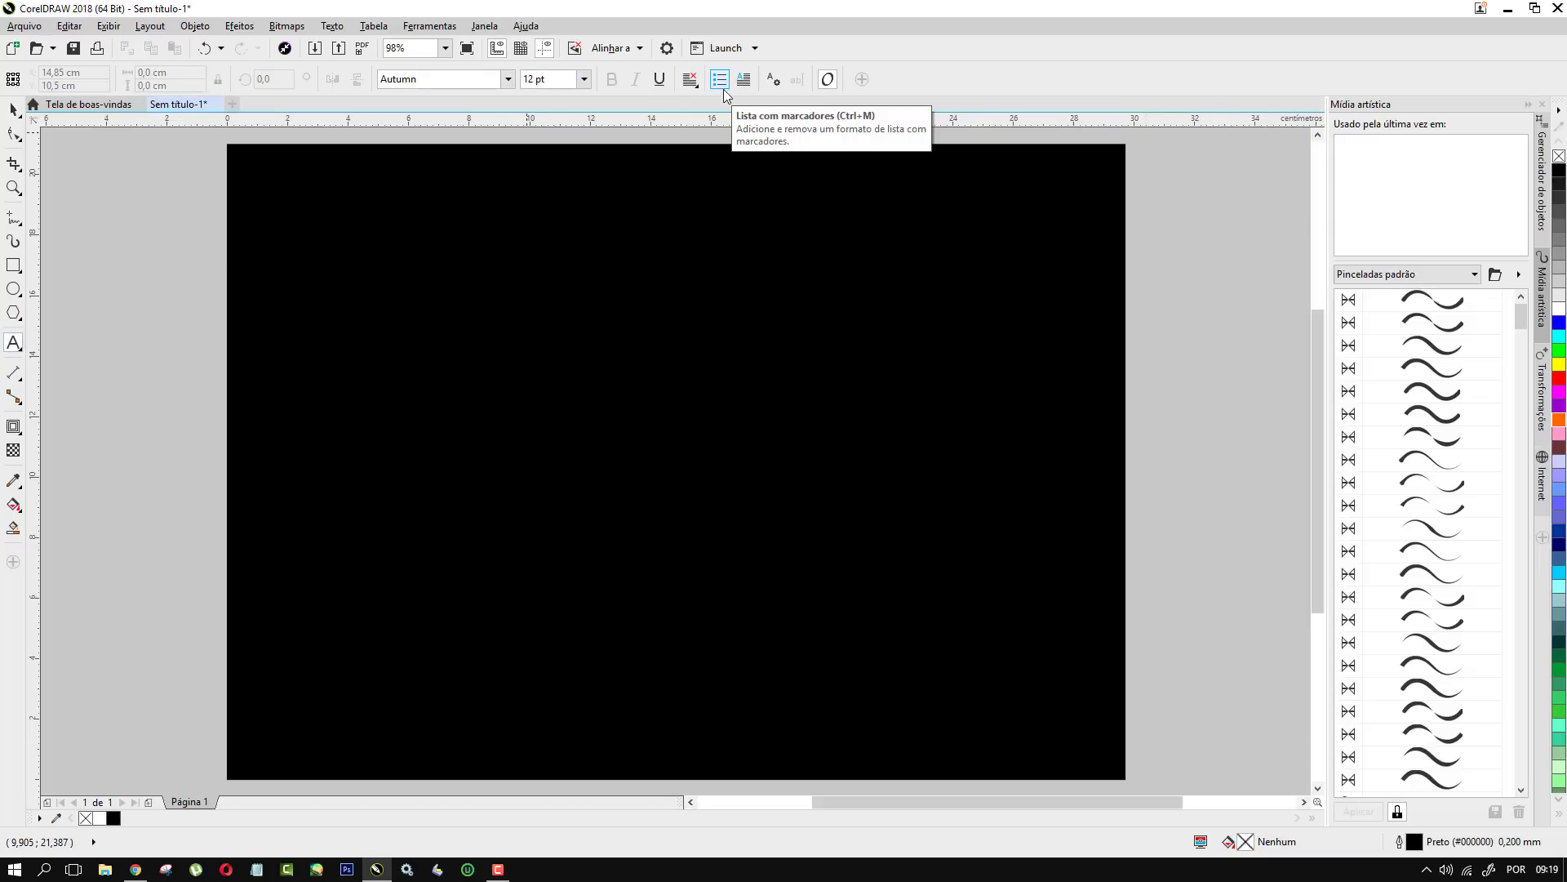
{"action": "left_click", "coordinate": [508, 80]}
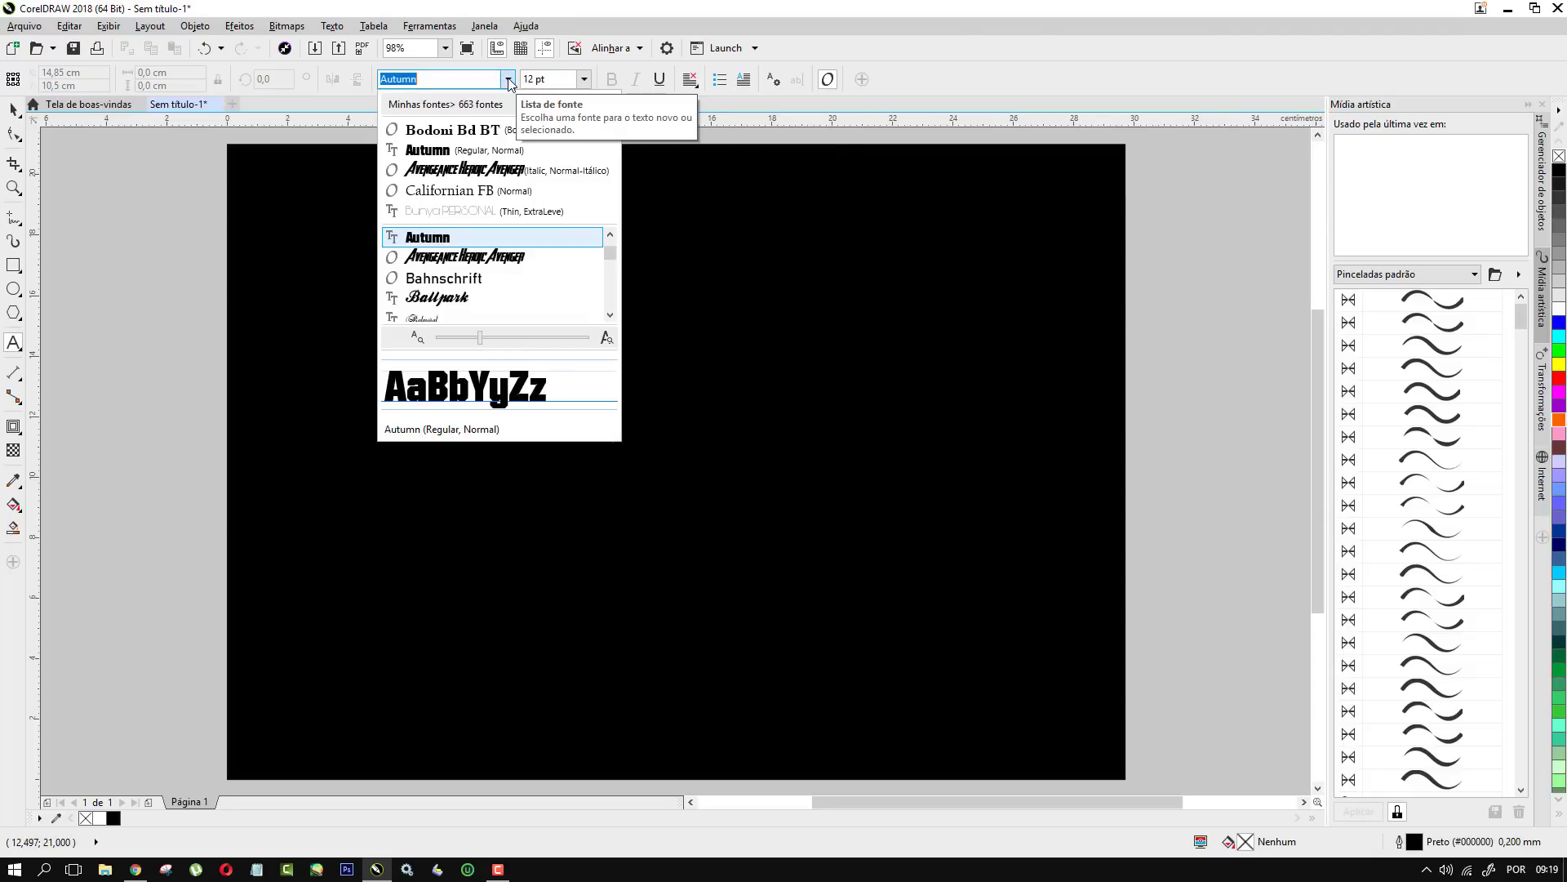
{"action": "left_click", "coordinate": [442, 298]}
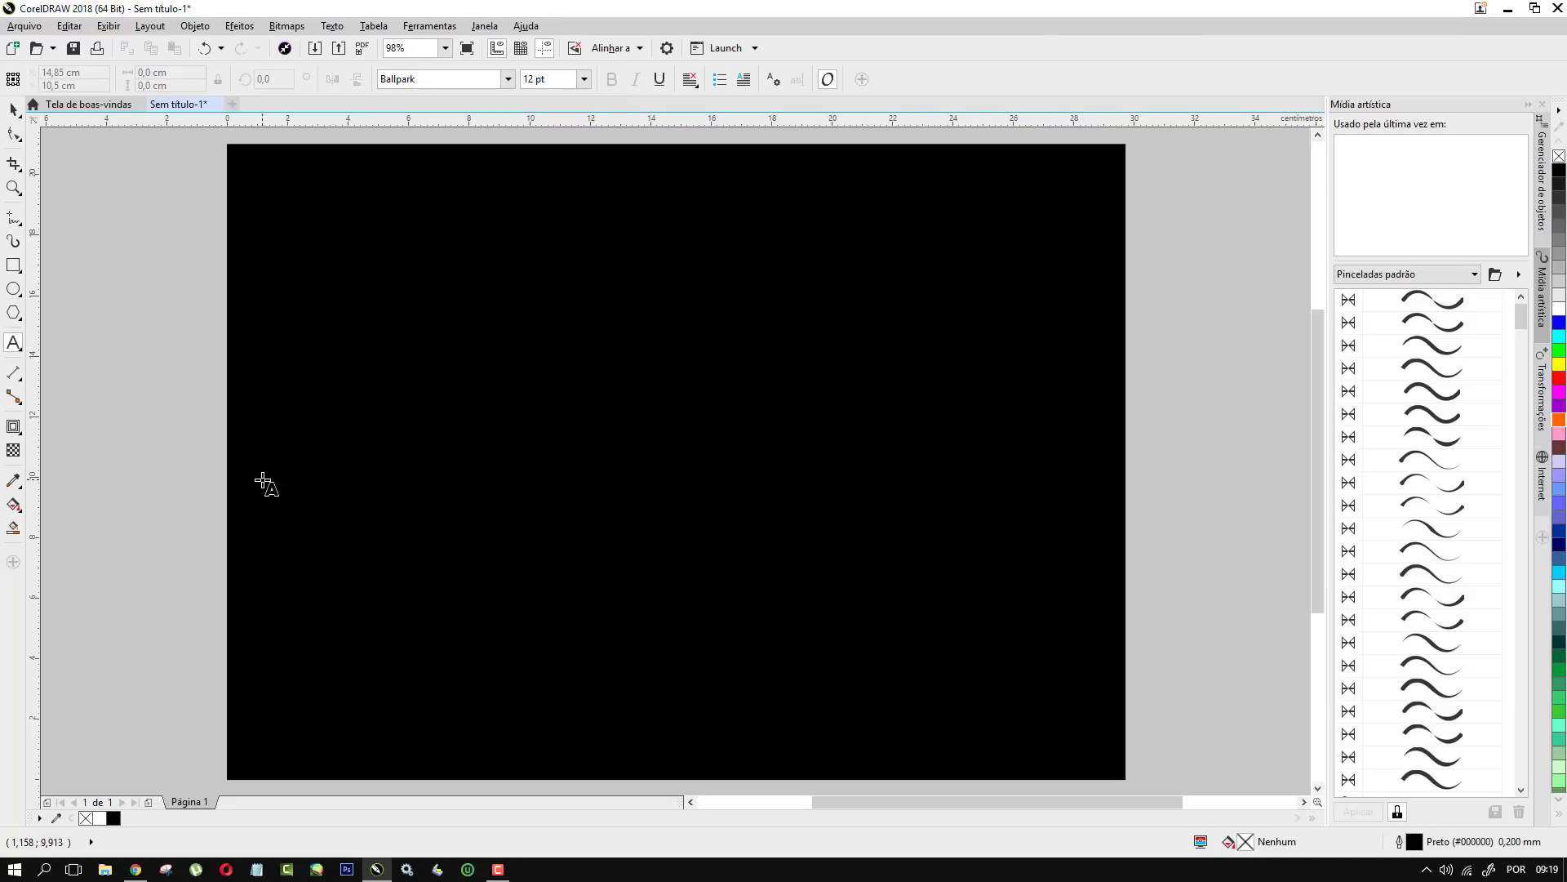
{"action": "left_click", "coordinate": [400, 464]}
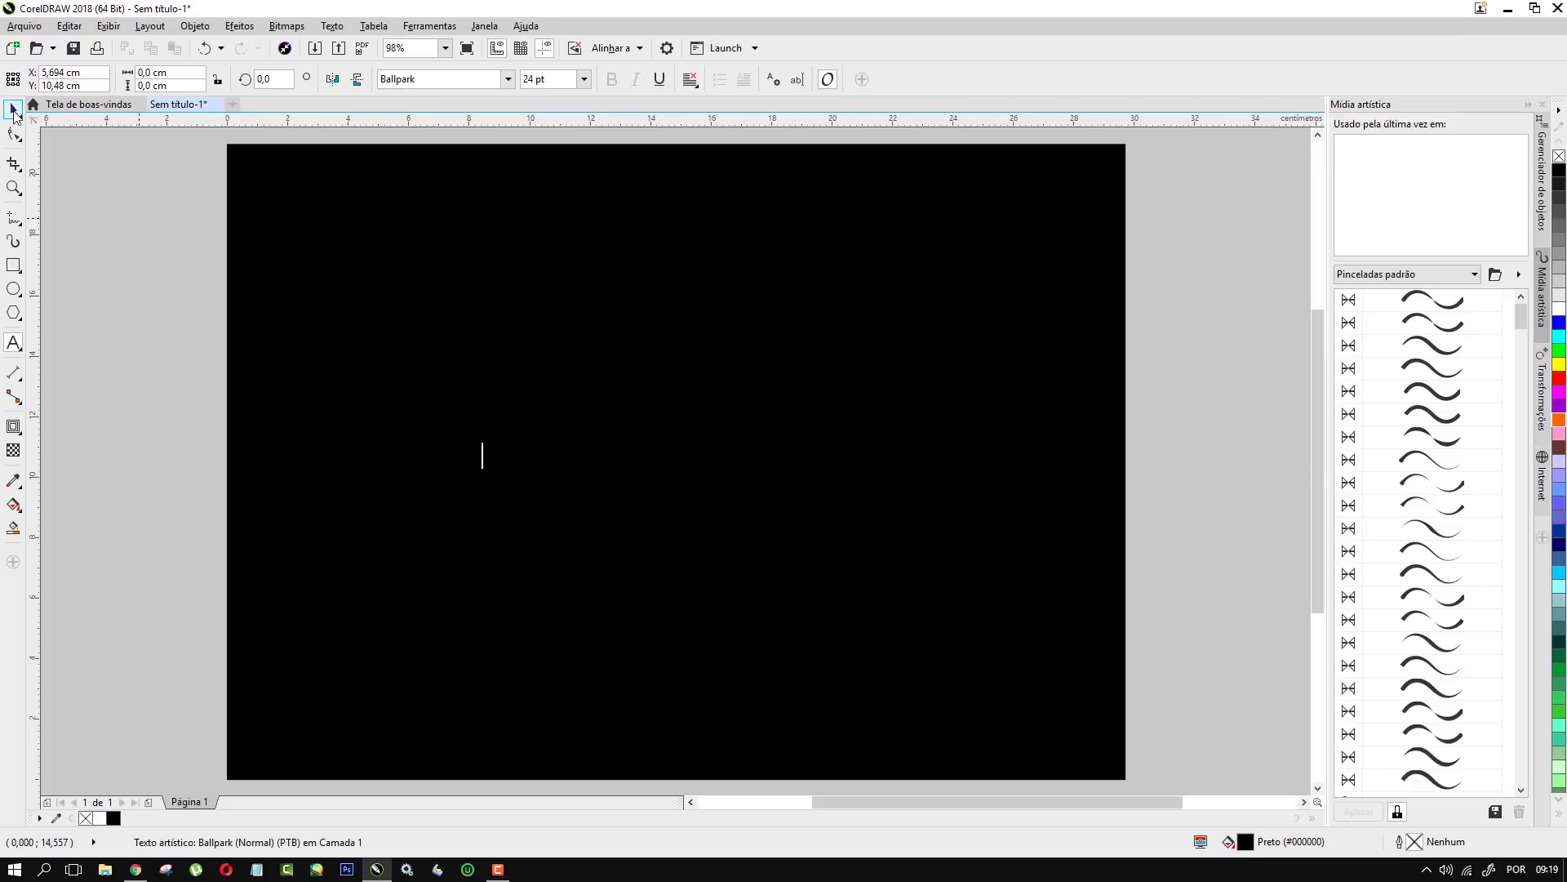
Enlarge the new text proportionally to about 16.3 cm wide and fill it with white
{"action": "left_click", "coordinate": [12, 112]}
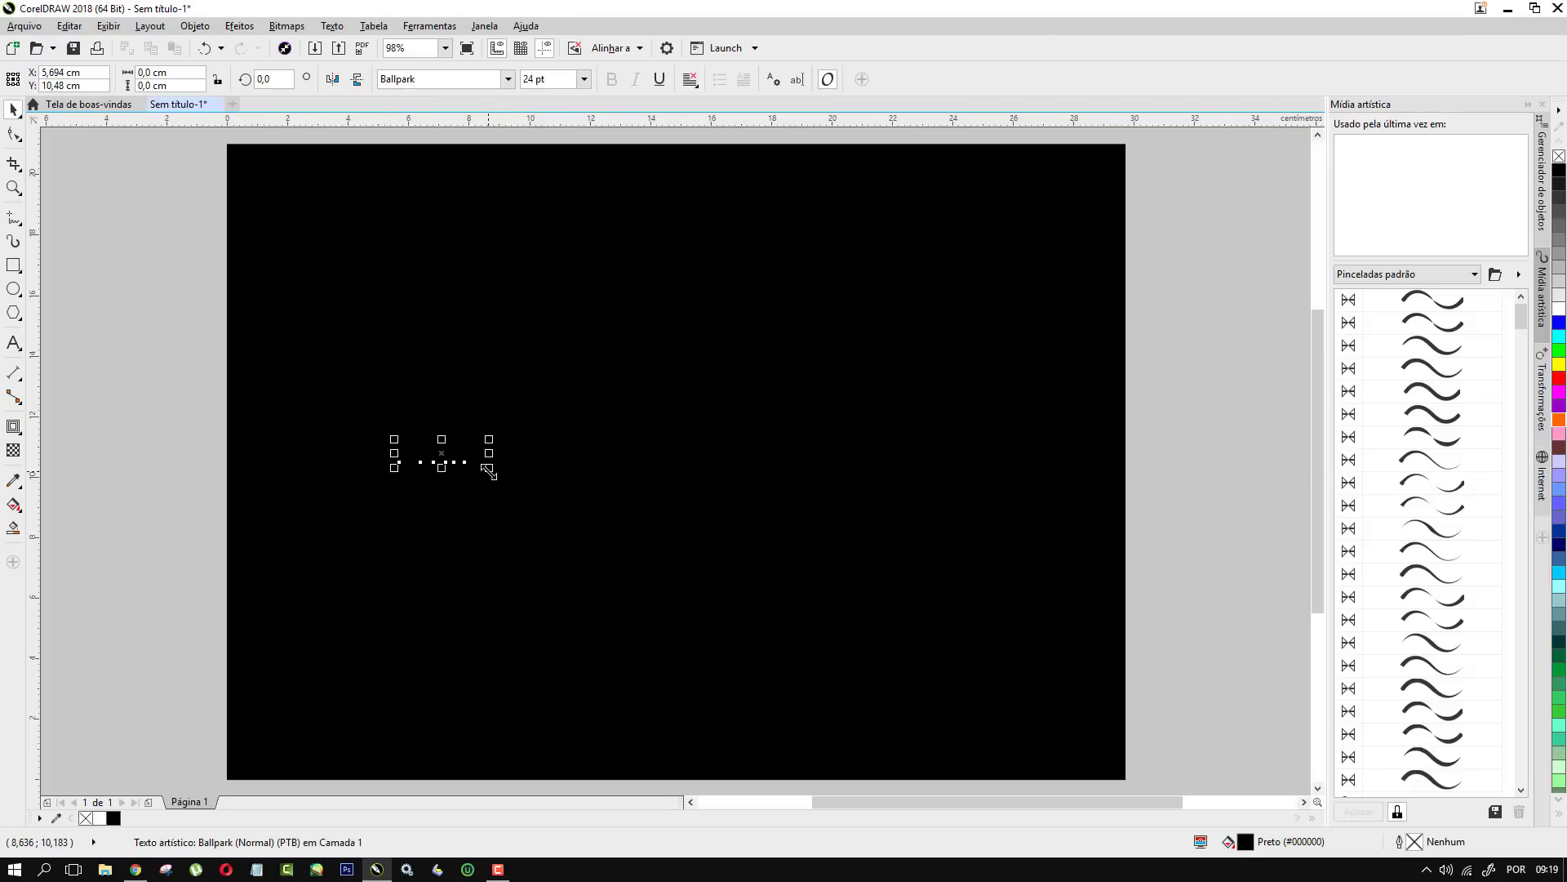
{"action": "left_click_drag", "start_coordinate": [490, 477], "coordinate": [854, 617]}
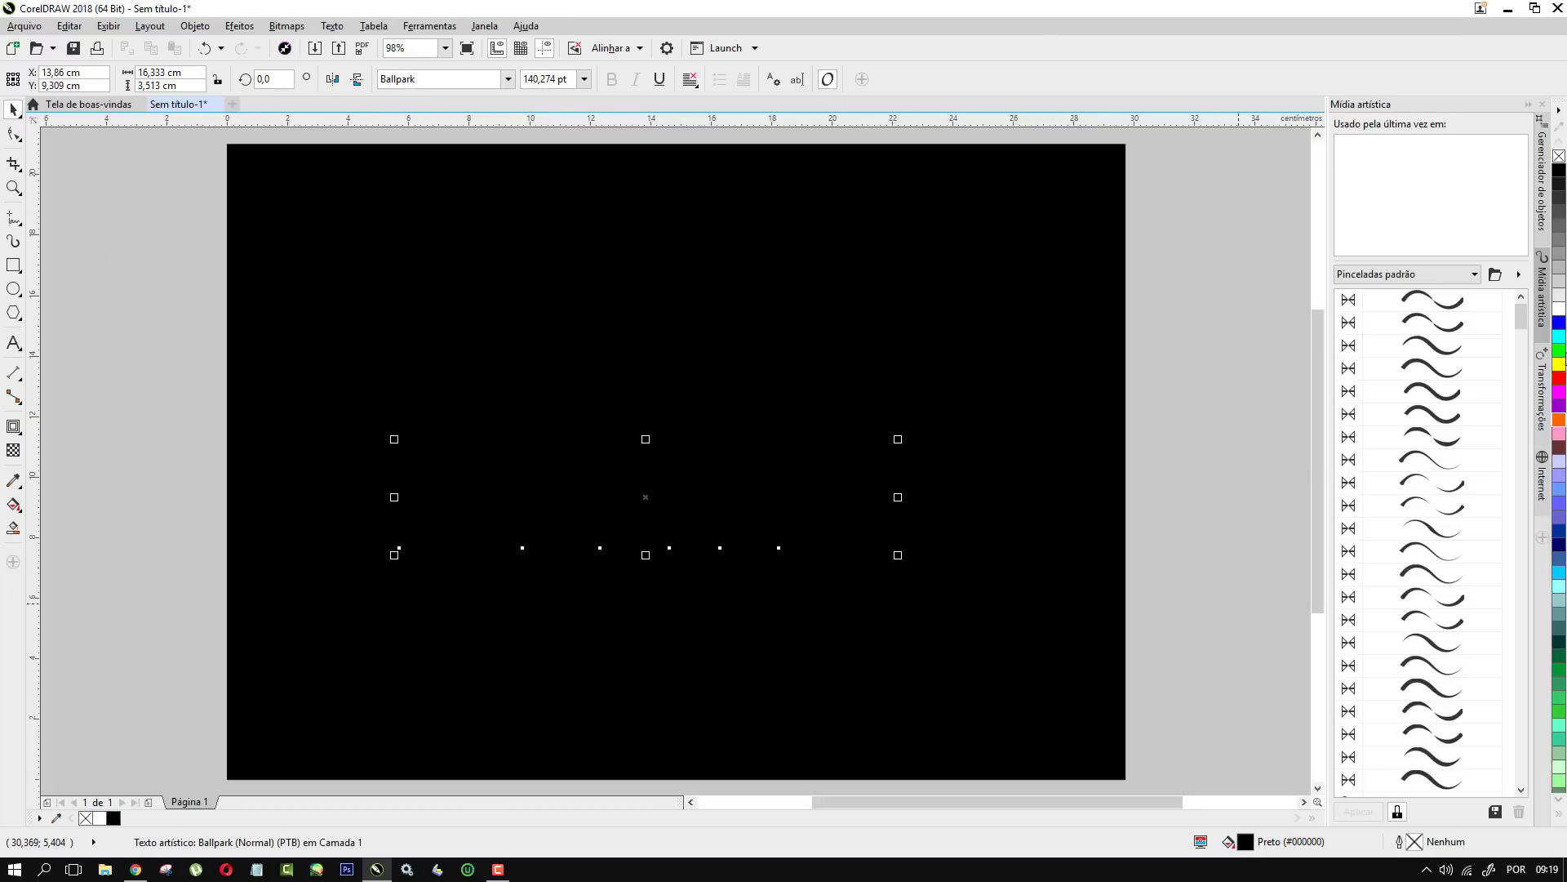
{"action": "left_click", "coordinate": [1558, 317]}
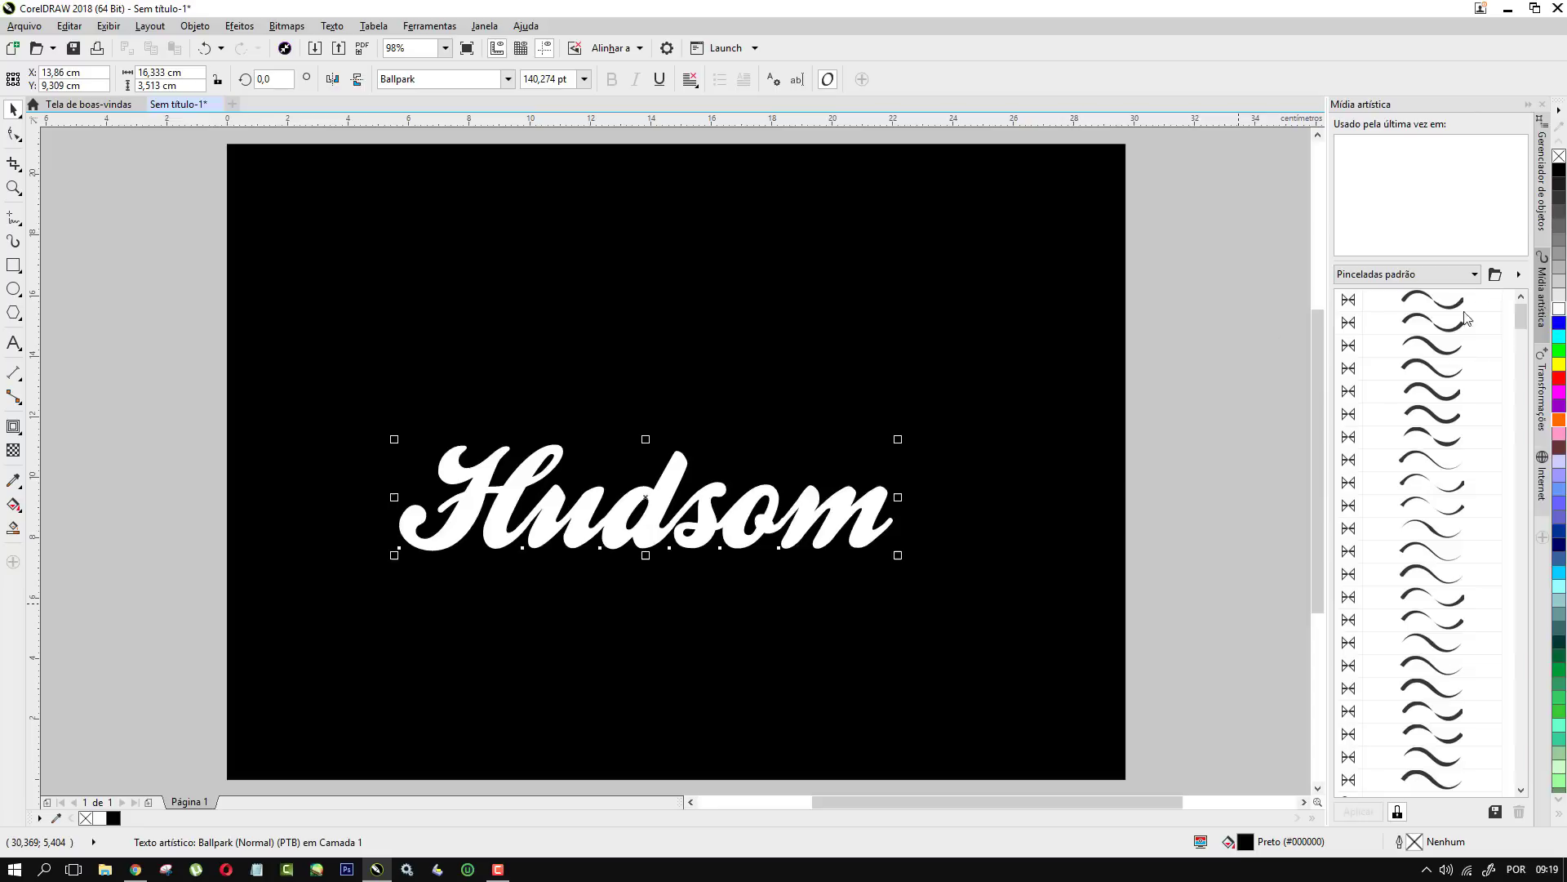
Correct the last letter of the white text from "m" to "n"
{"action": "left_click", "coordinate": [880, 517]}
{"action": "left_click_drag", "start_coordinate": [880, 516], "coordinate": [798, 511]}
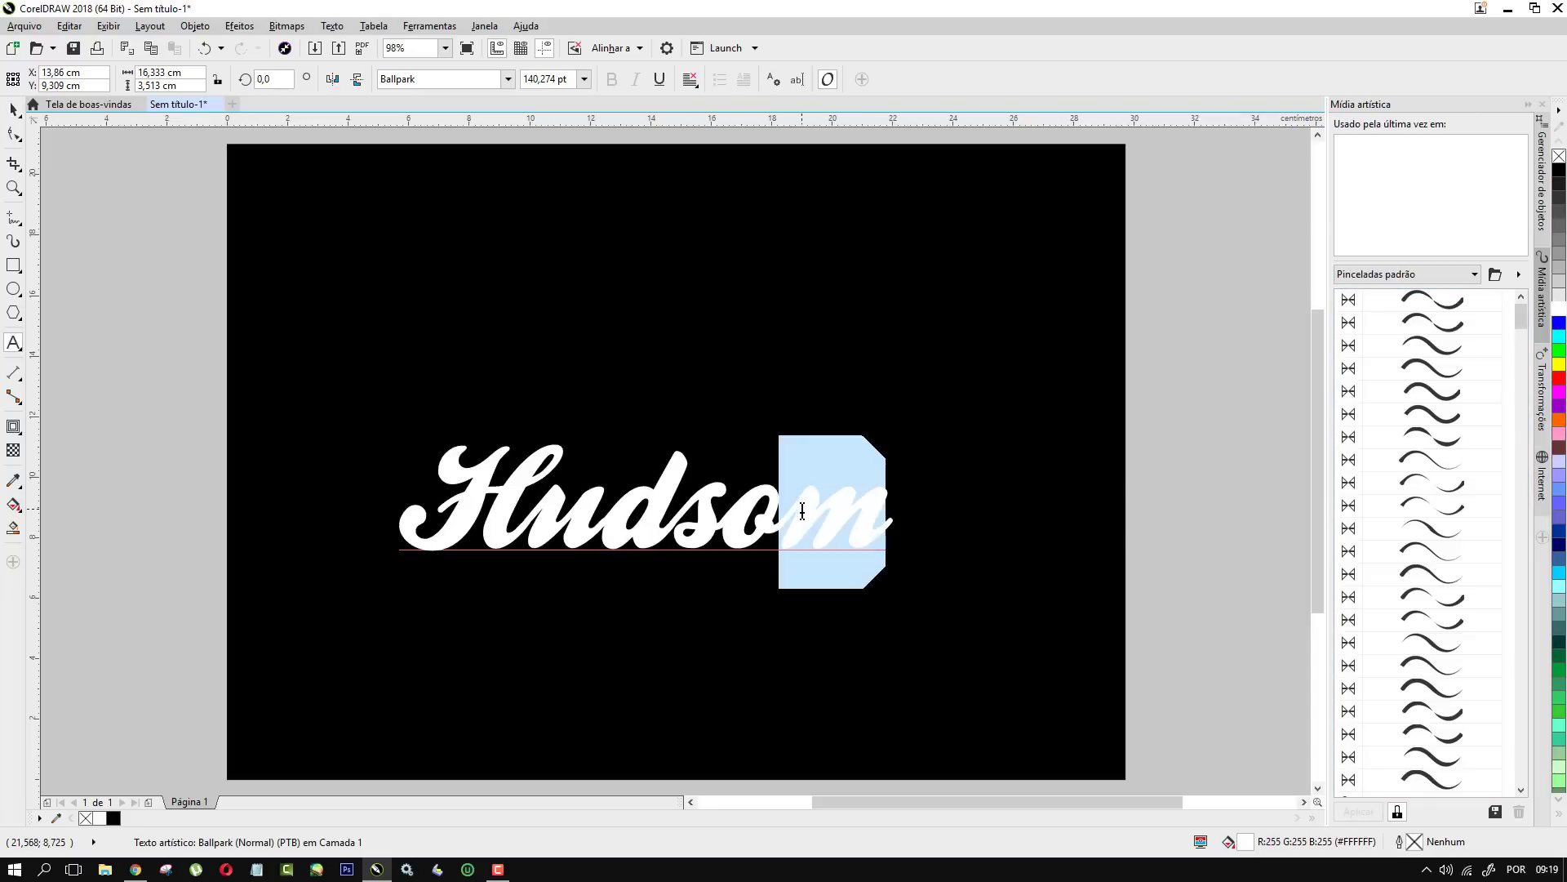
{"action": "type", "text": "n"}
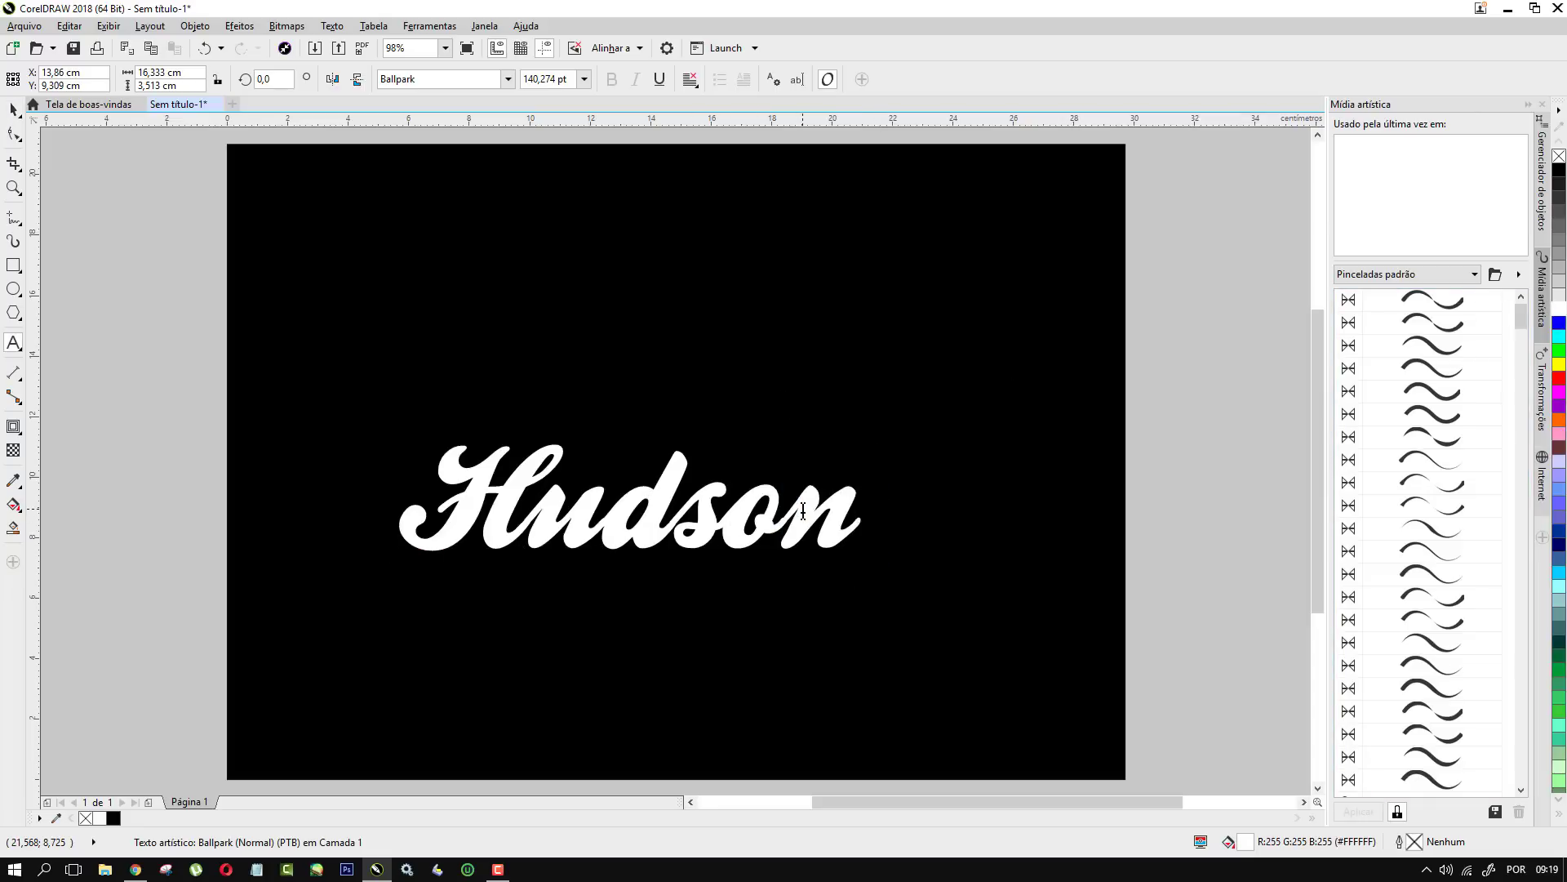
Scale the white text up proportionally to about 26.7 cm wide so that it nearly spans the page
{"action": "left_click", "coordinate": [15, 113]}
{"action": "left_click_drag", "start_coordinate": [392, 438], "coordinate": [299, 359]}
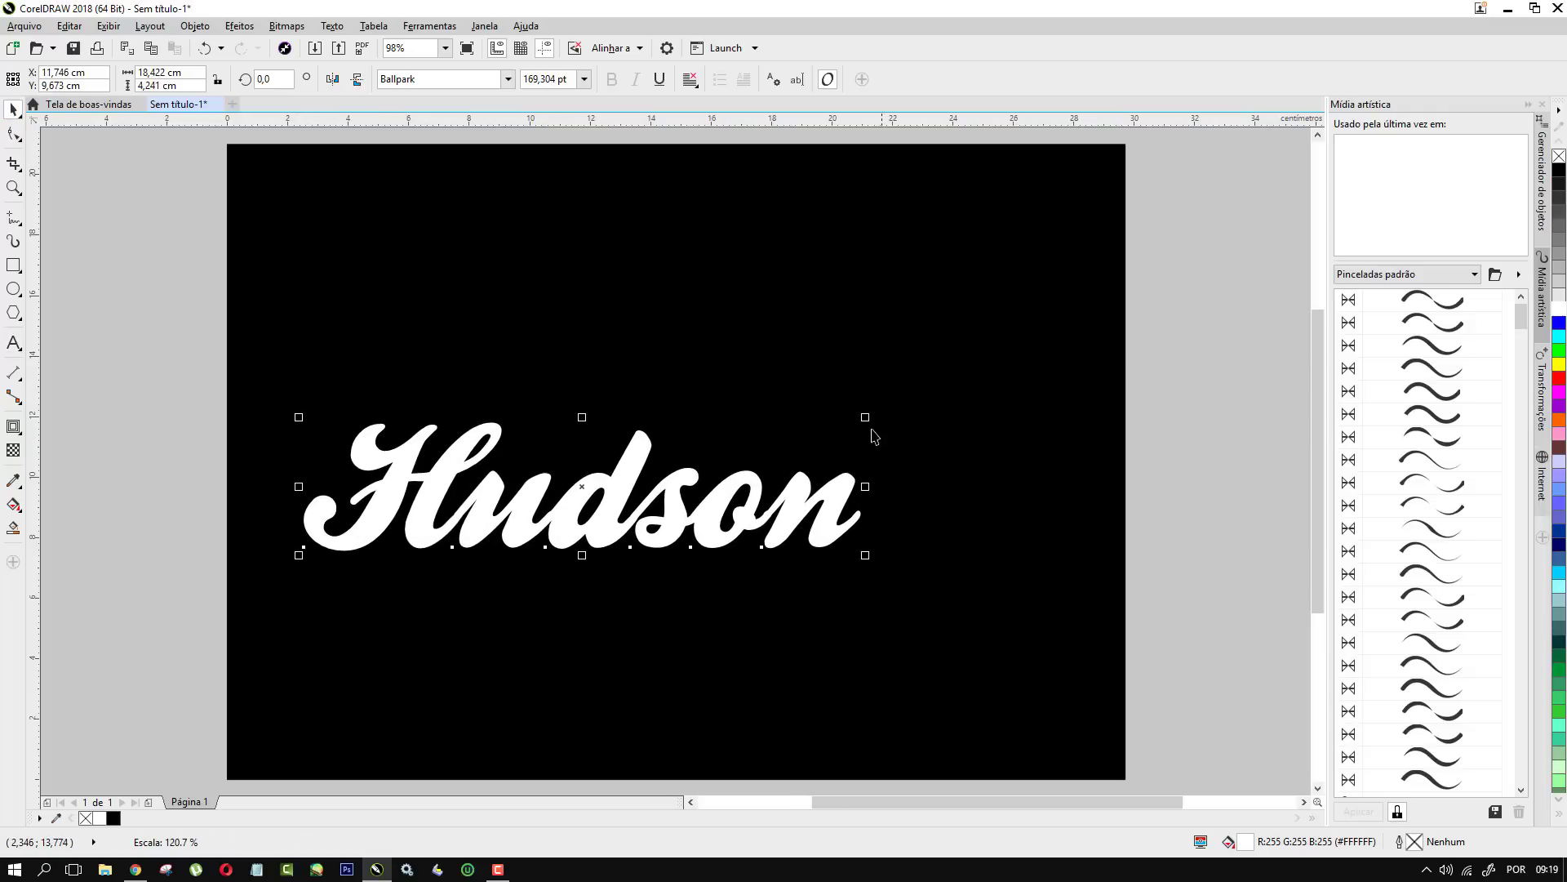
{"action": "left_click_drag", "start_coordinate": [865, 418], "coordinate": [1059, 259]}
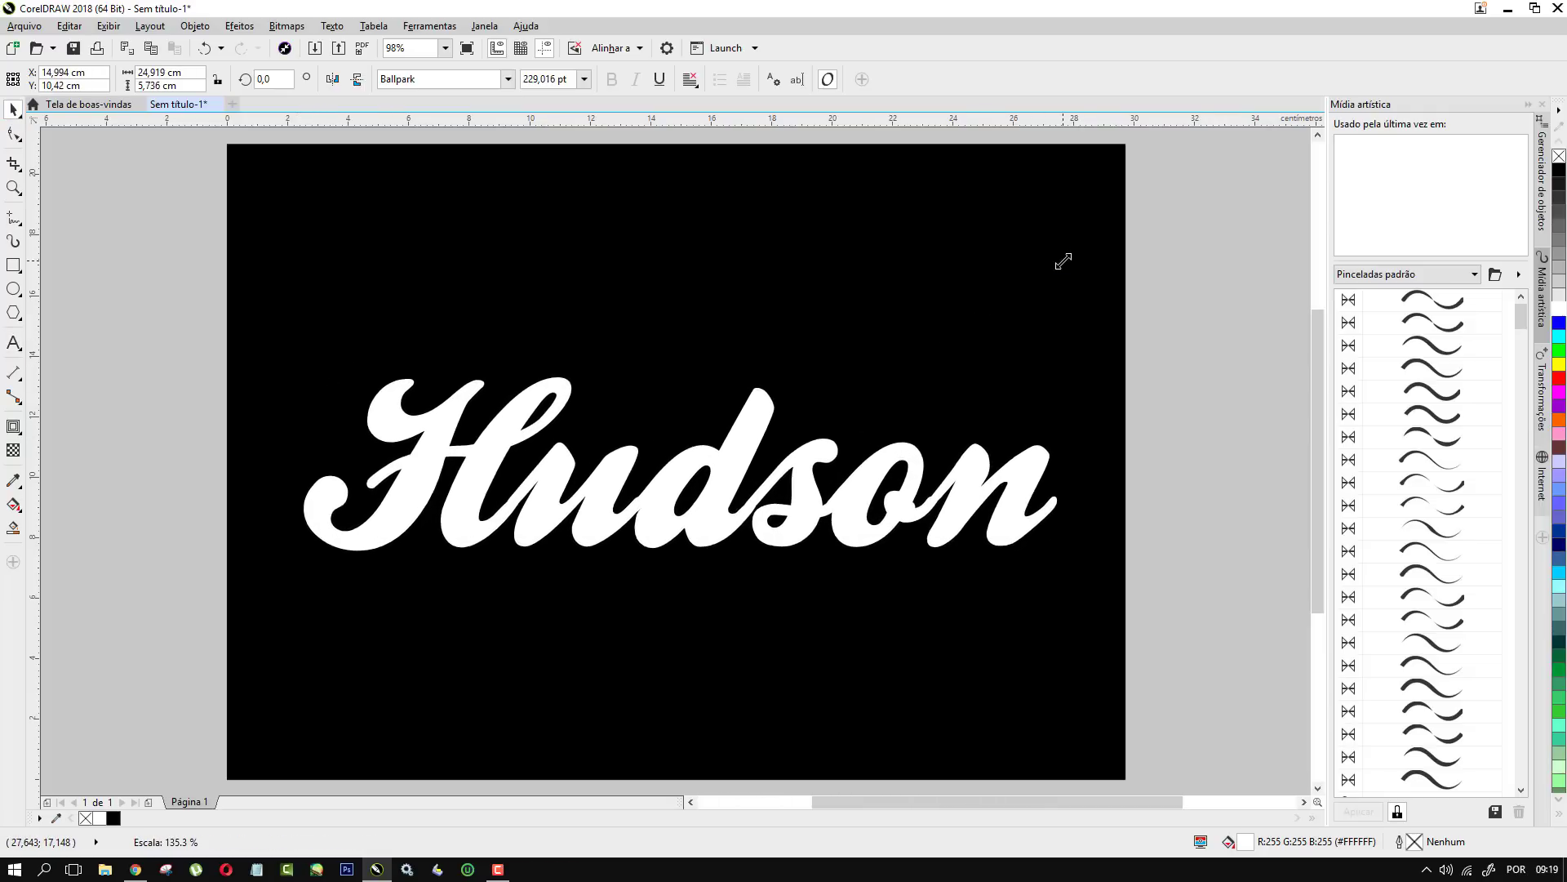
{"action": "left_click_drag", "start_coordinate": [300, 373], "coordinate": [247, 340]}
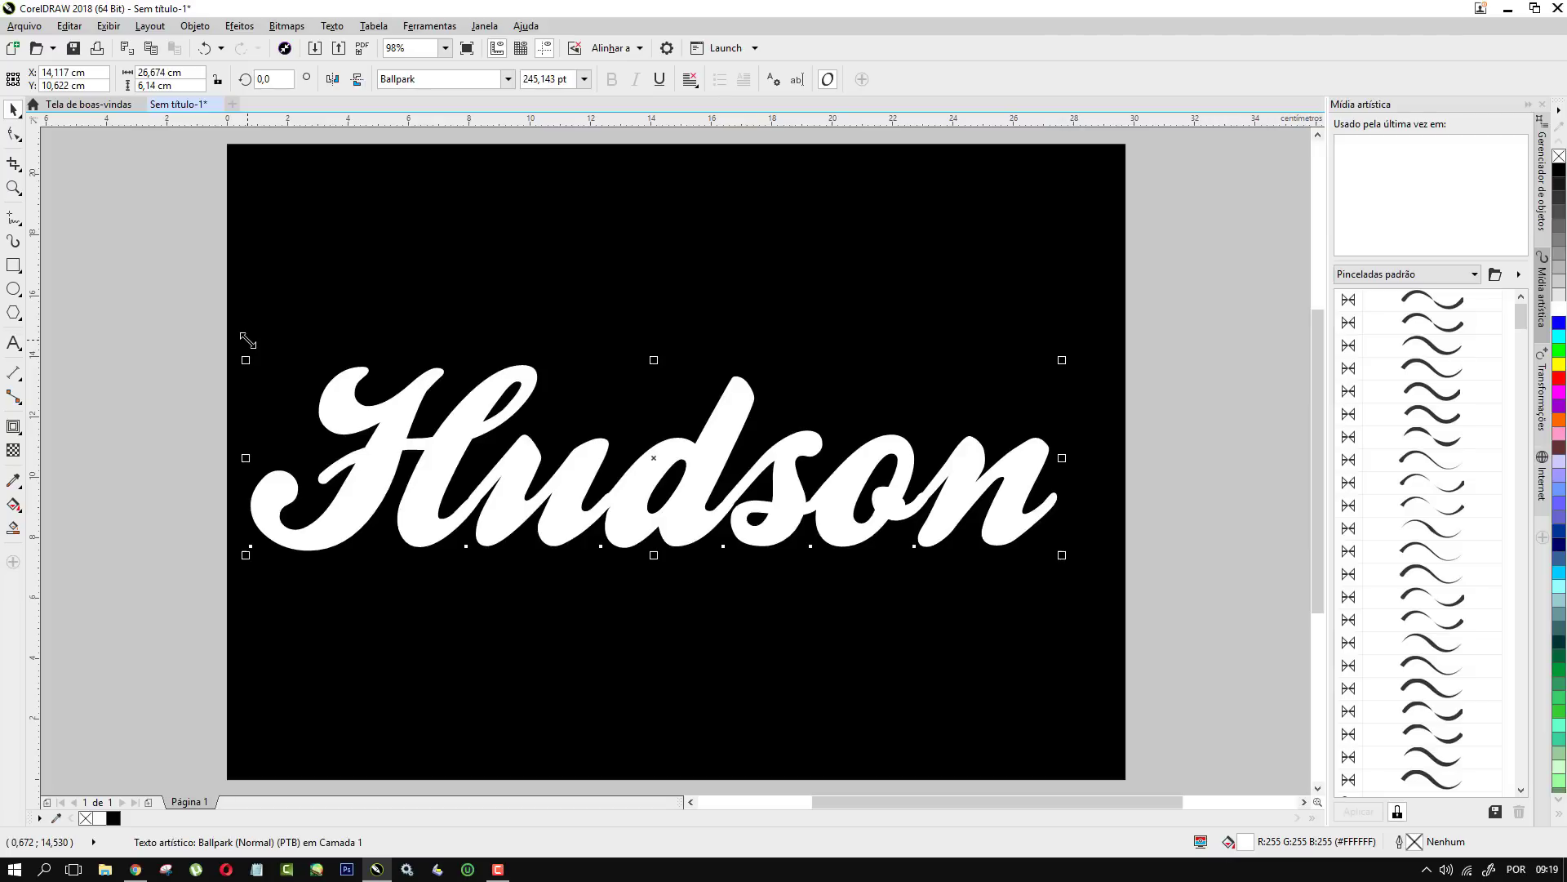
Apply a one-step outside contour with a 0.2 cm offset to the white text using the Contour tool (Contorno)
{"action": "left_click", "coordinate": [18, 430]}
{"action": "left_click", "coordinate": [33, 423]}
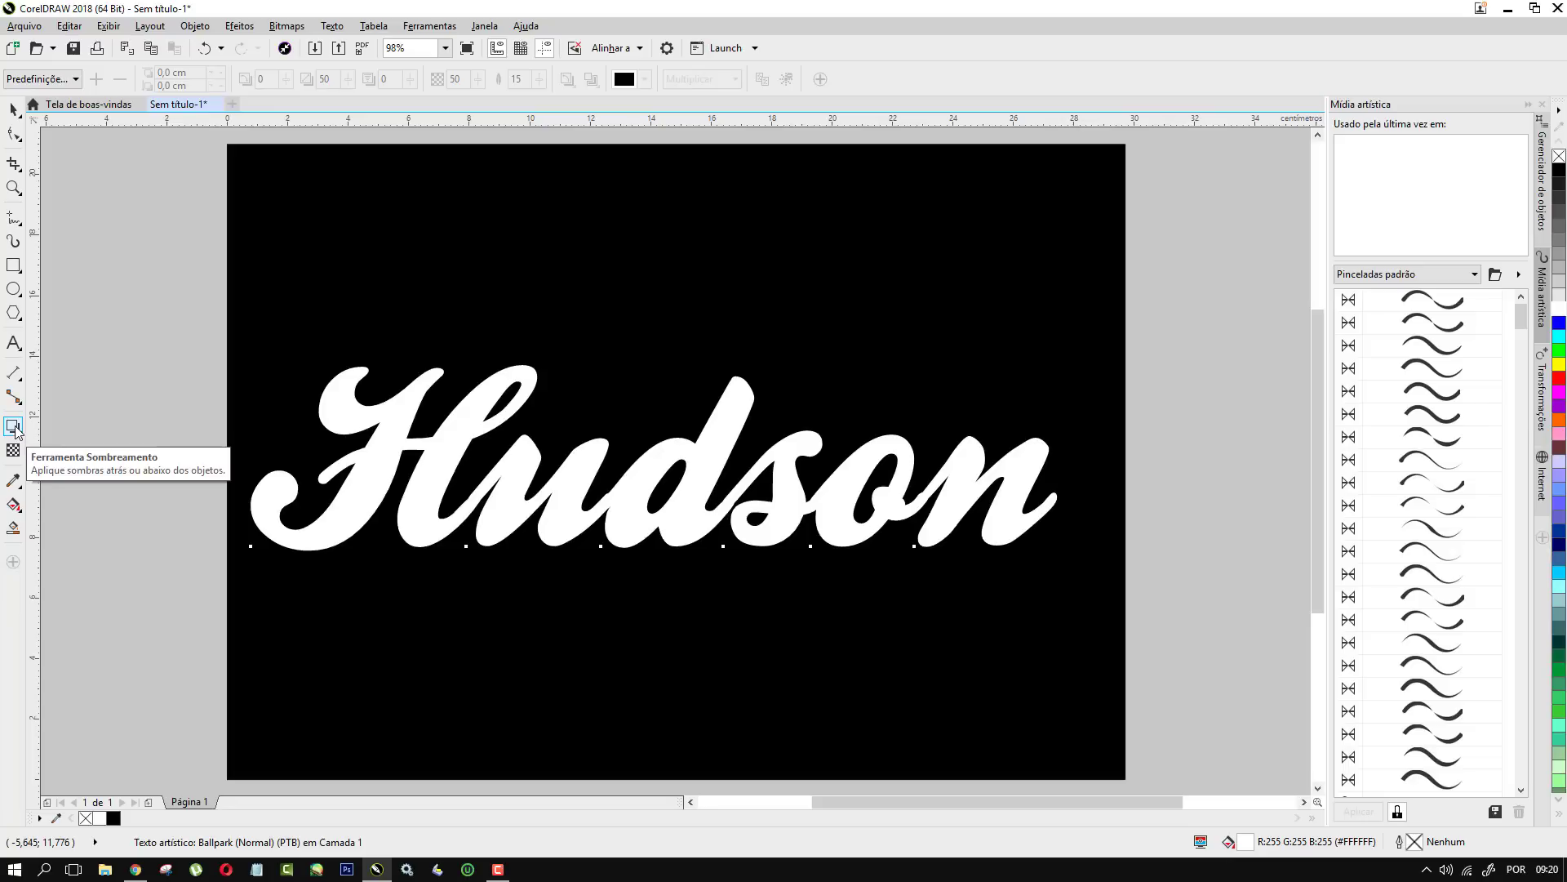
{"action": "left_click", "coordinate": [14, 426]}
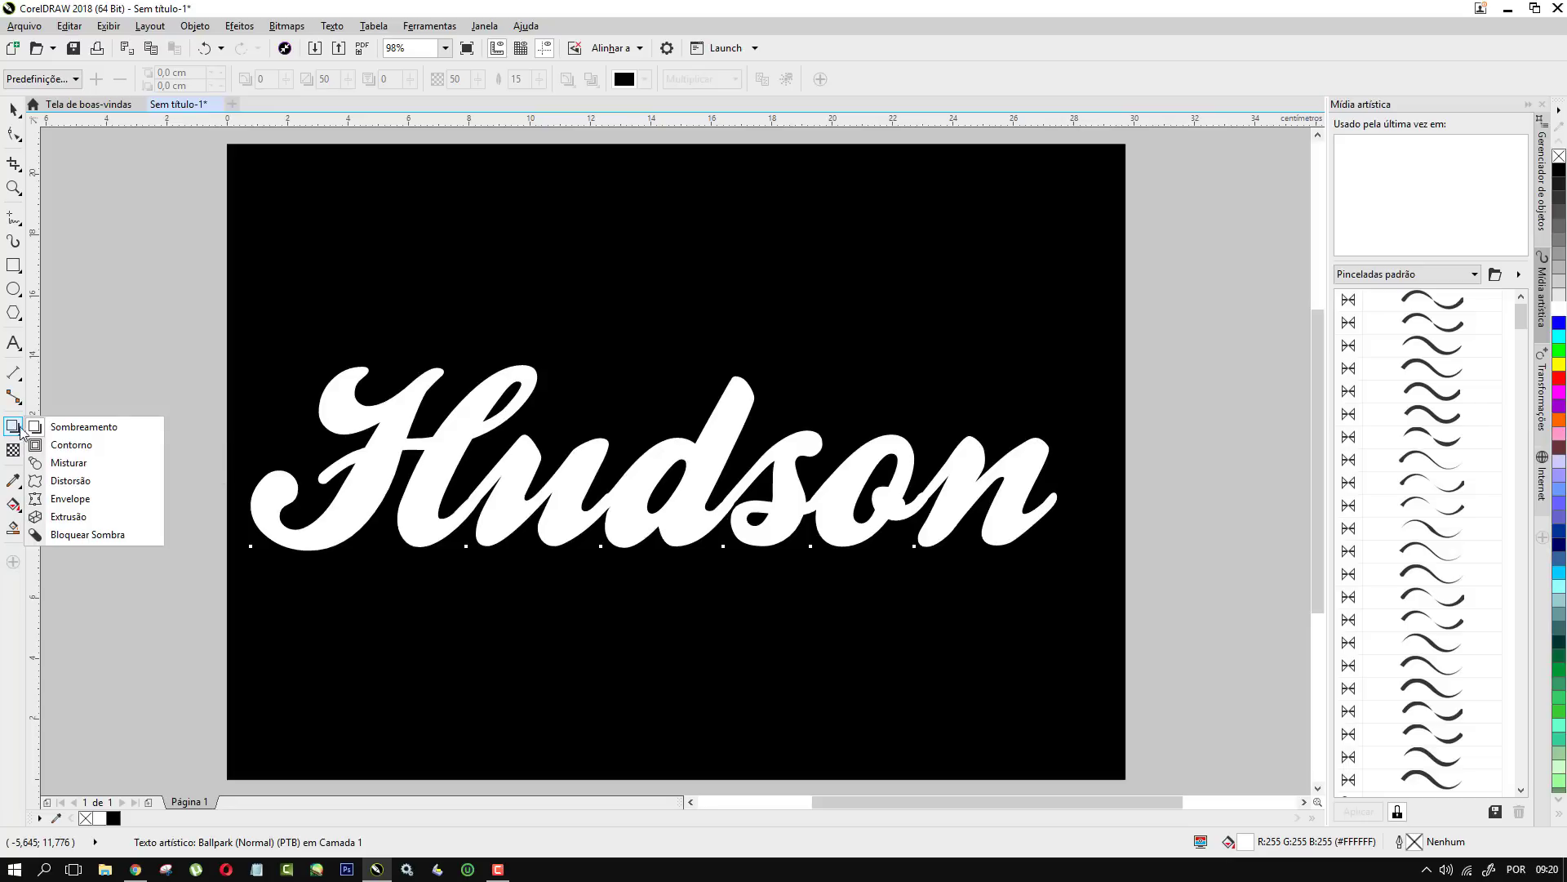
{"action": "left_click", "coordinate": [74, 446]}
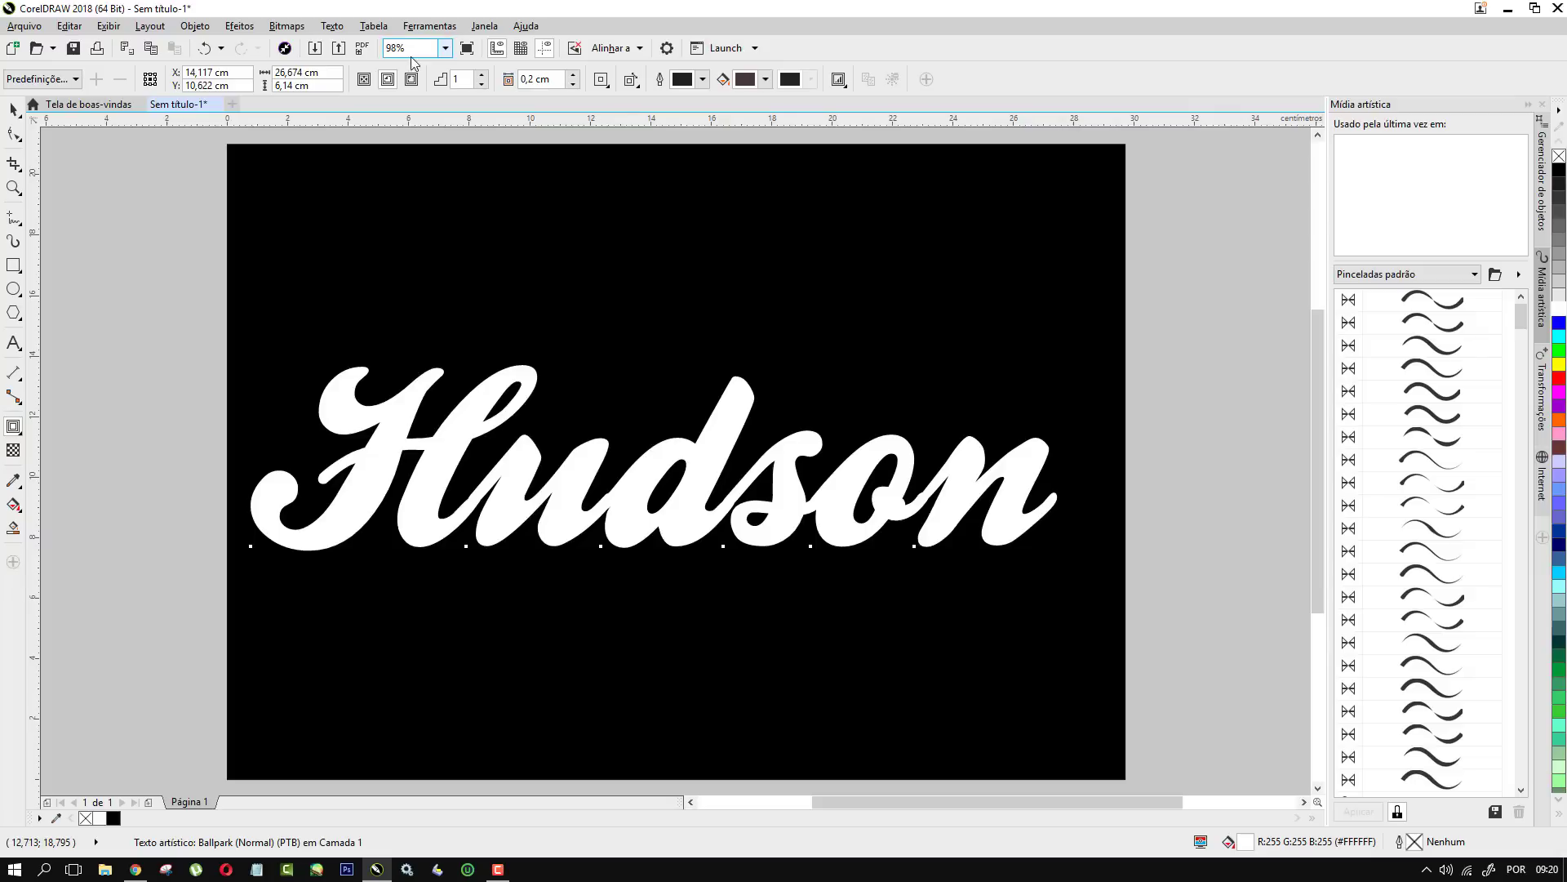
{"action": "left_click", "coordinate": [767, 79]}
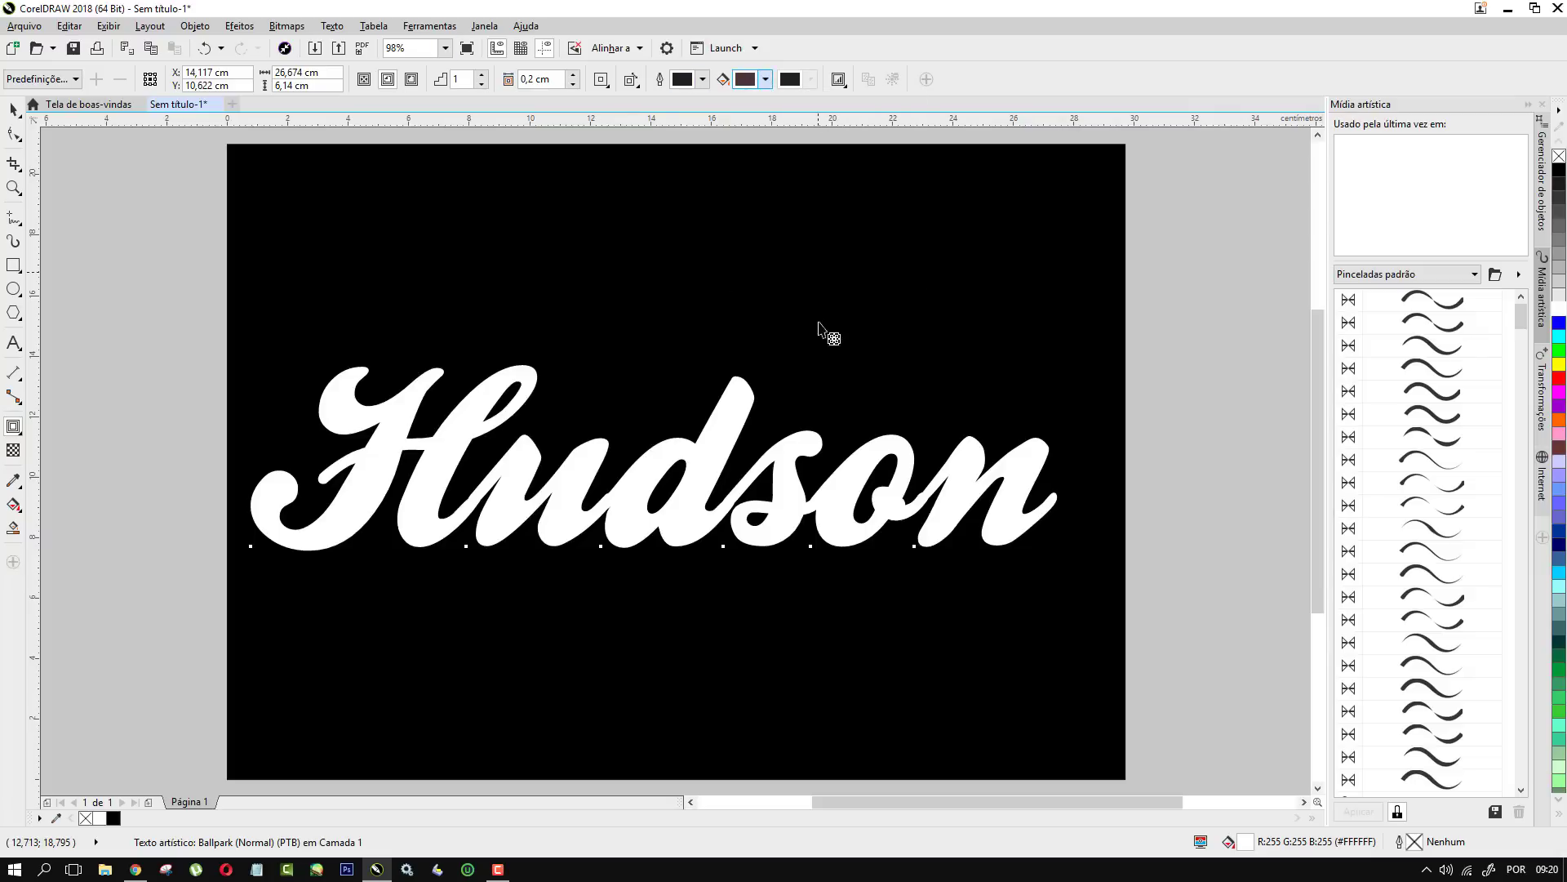
{"action": "left_click", "coordinate": [913, 97]}
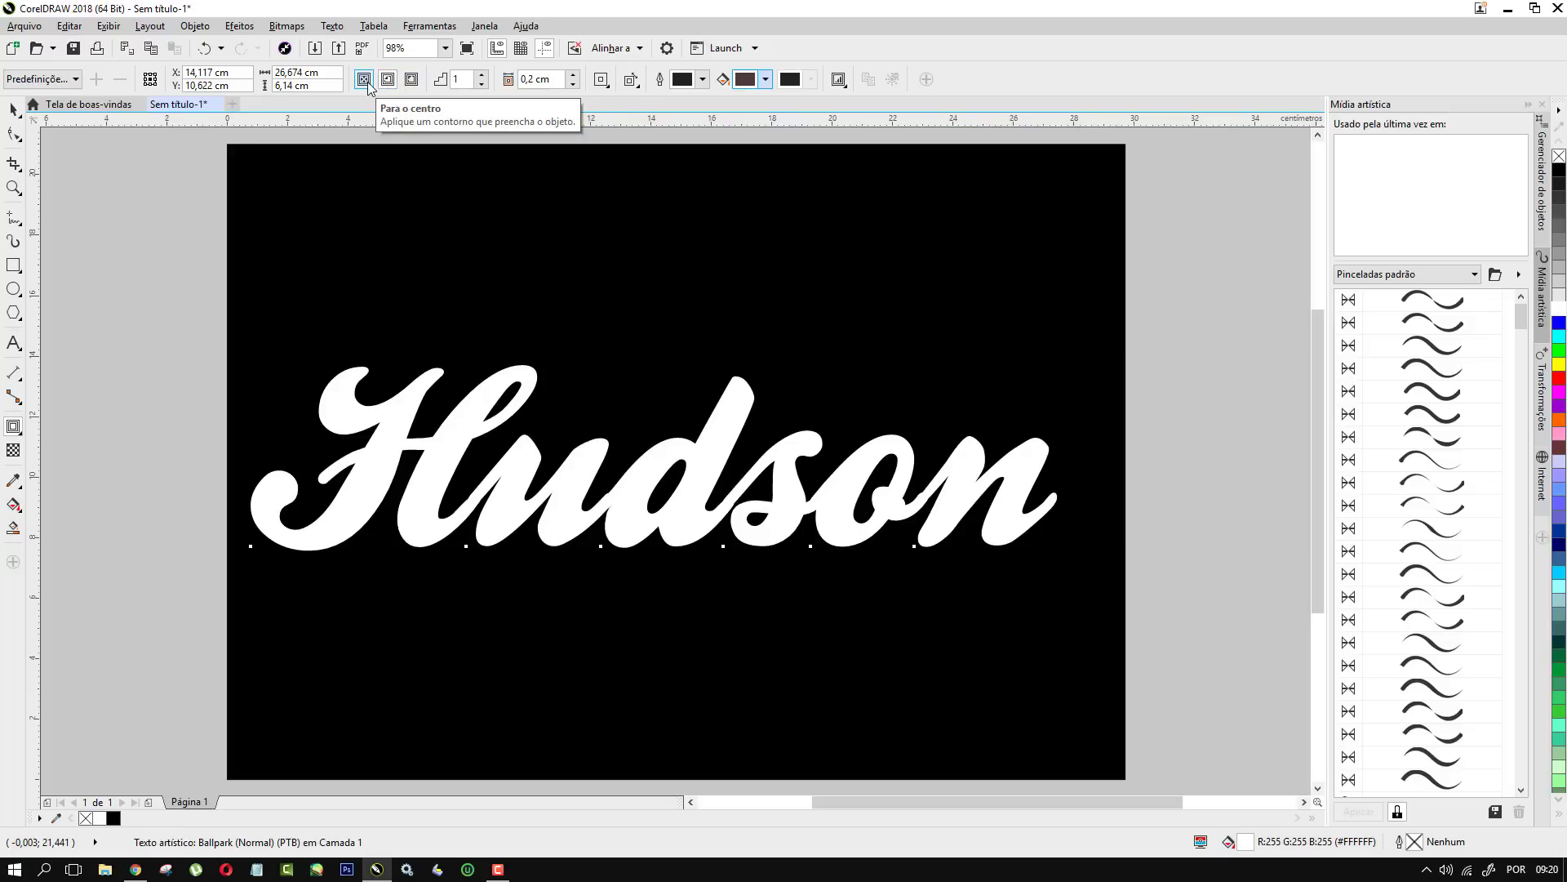
{"action": "left_click", "coordinate": [411, 81]}
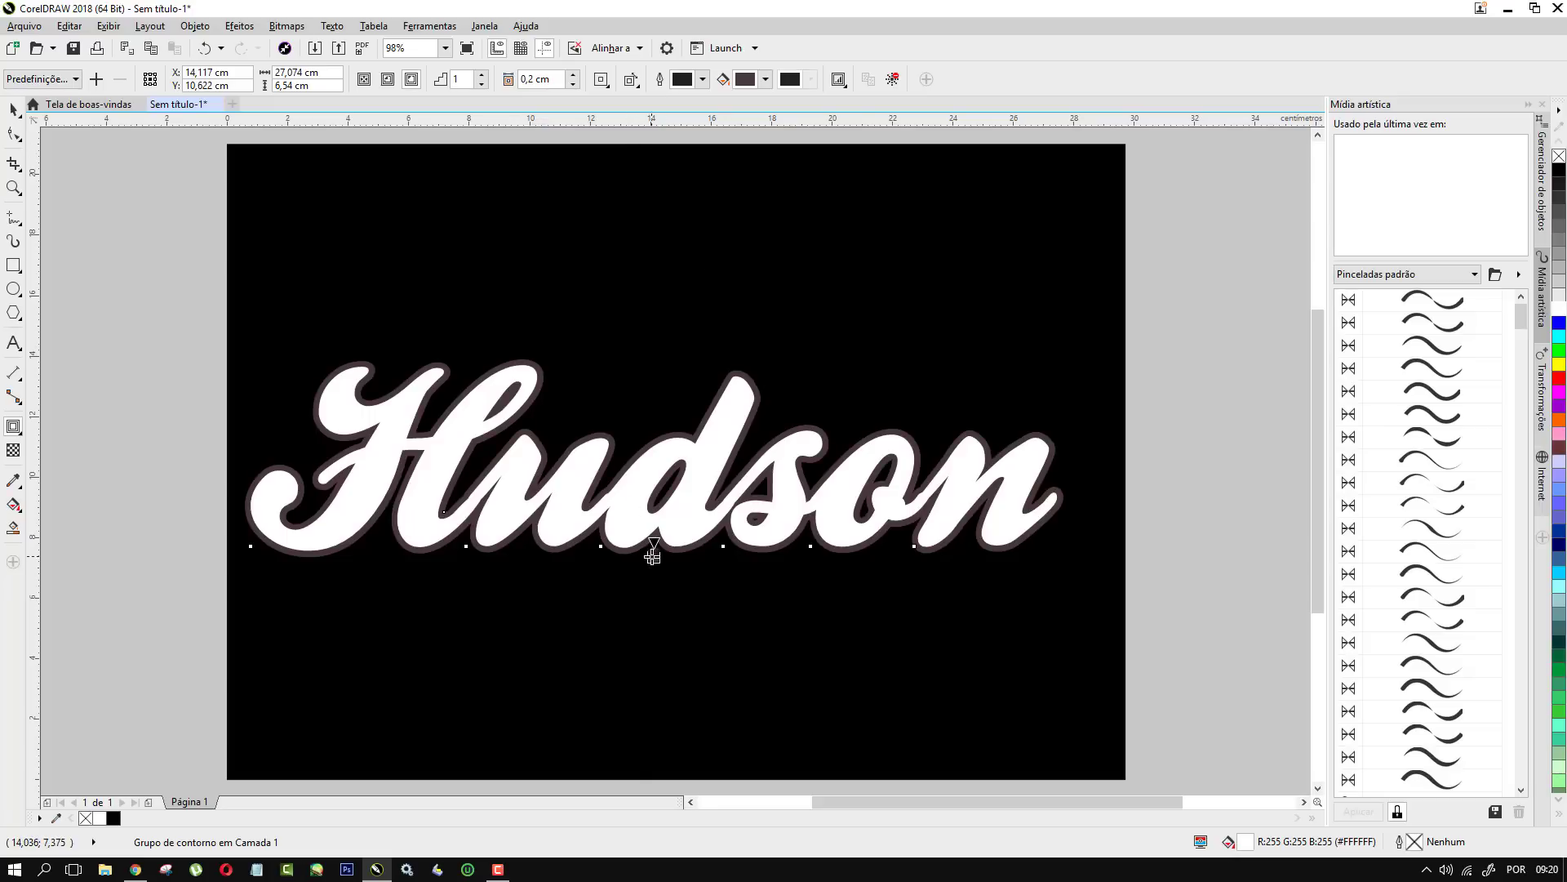
Widen the text's outside contour to an offset of about 0.815 cm
{"action": "scroll", "coordinate": [652, 560], "scroll_direction": "up", "scroll_amount": 2}
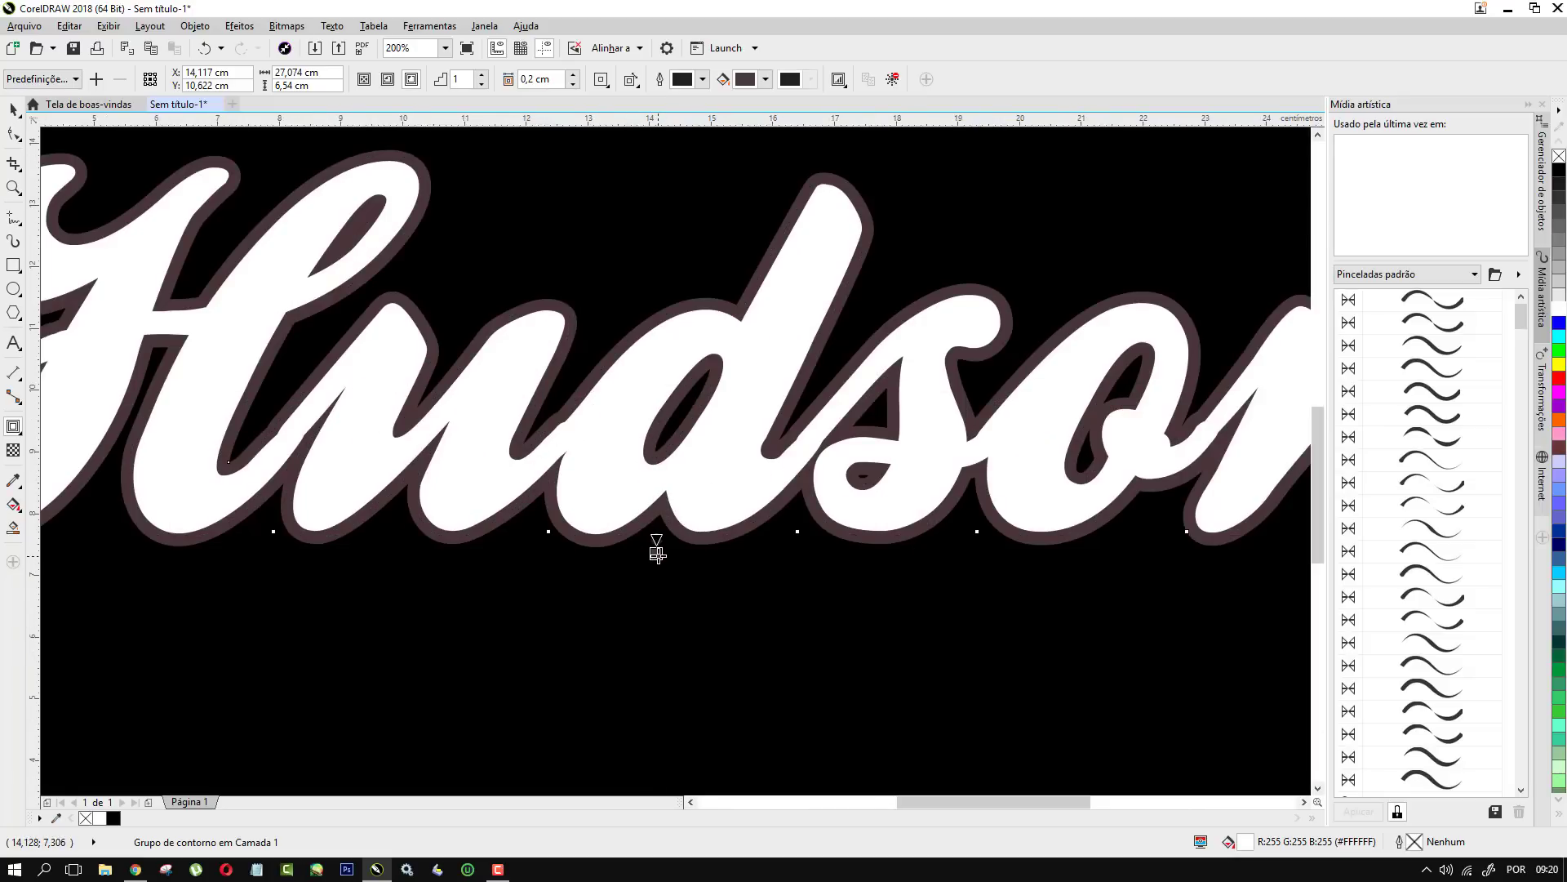
{"action": "left_click_drag", "start_coordinate": [657, 555], "coordinate": [657, 590]}
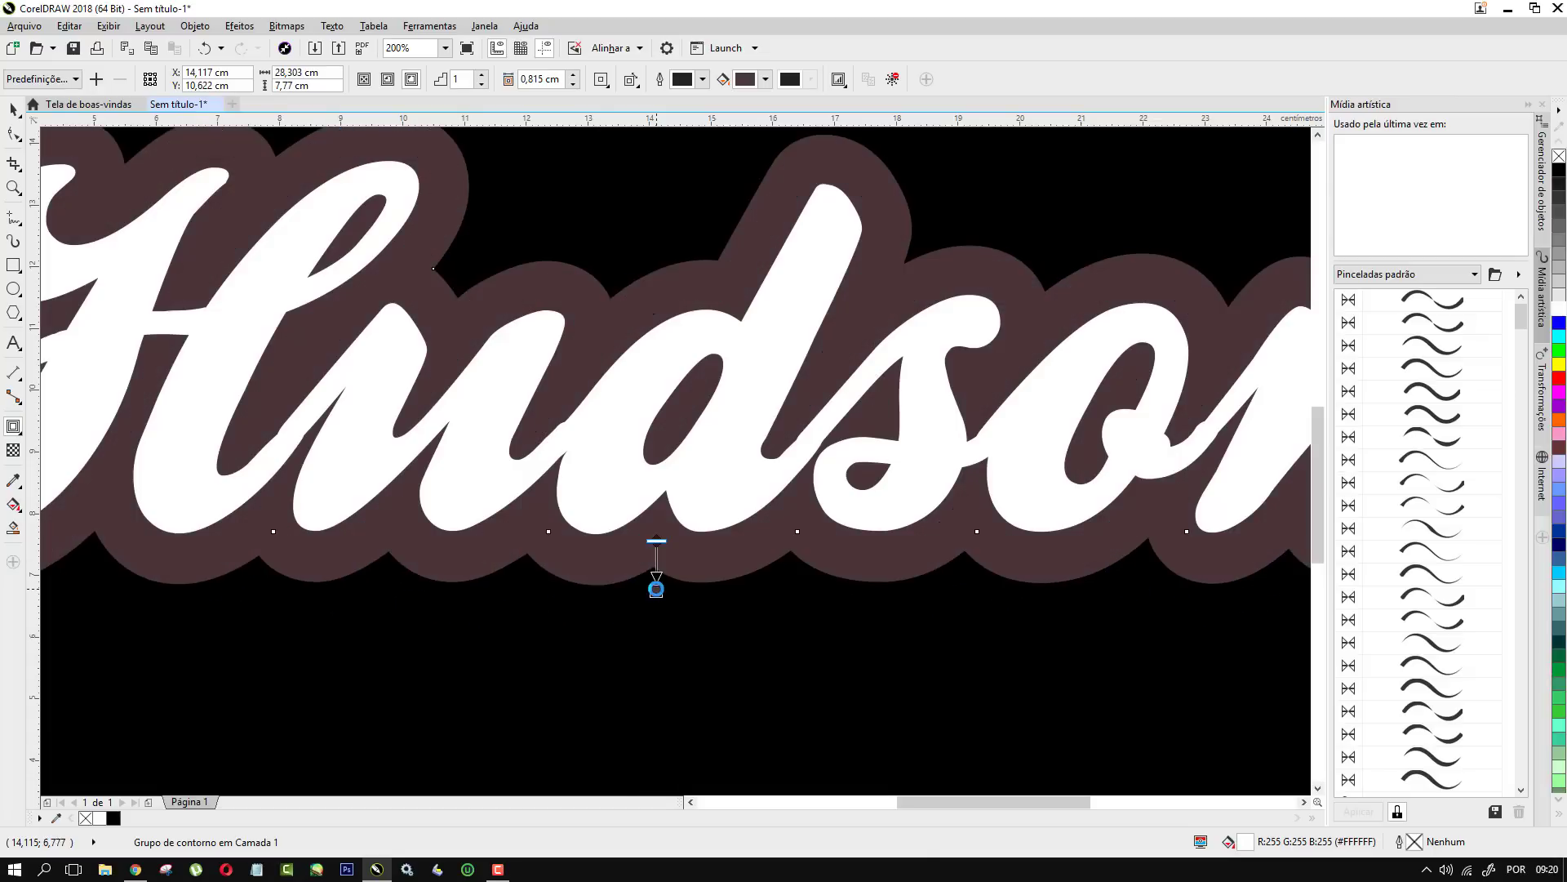
{"action": "scroll", "coordinate": [636, 415], "scroll_direction": "down", "scroll_amount": 2}
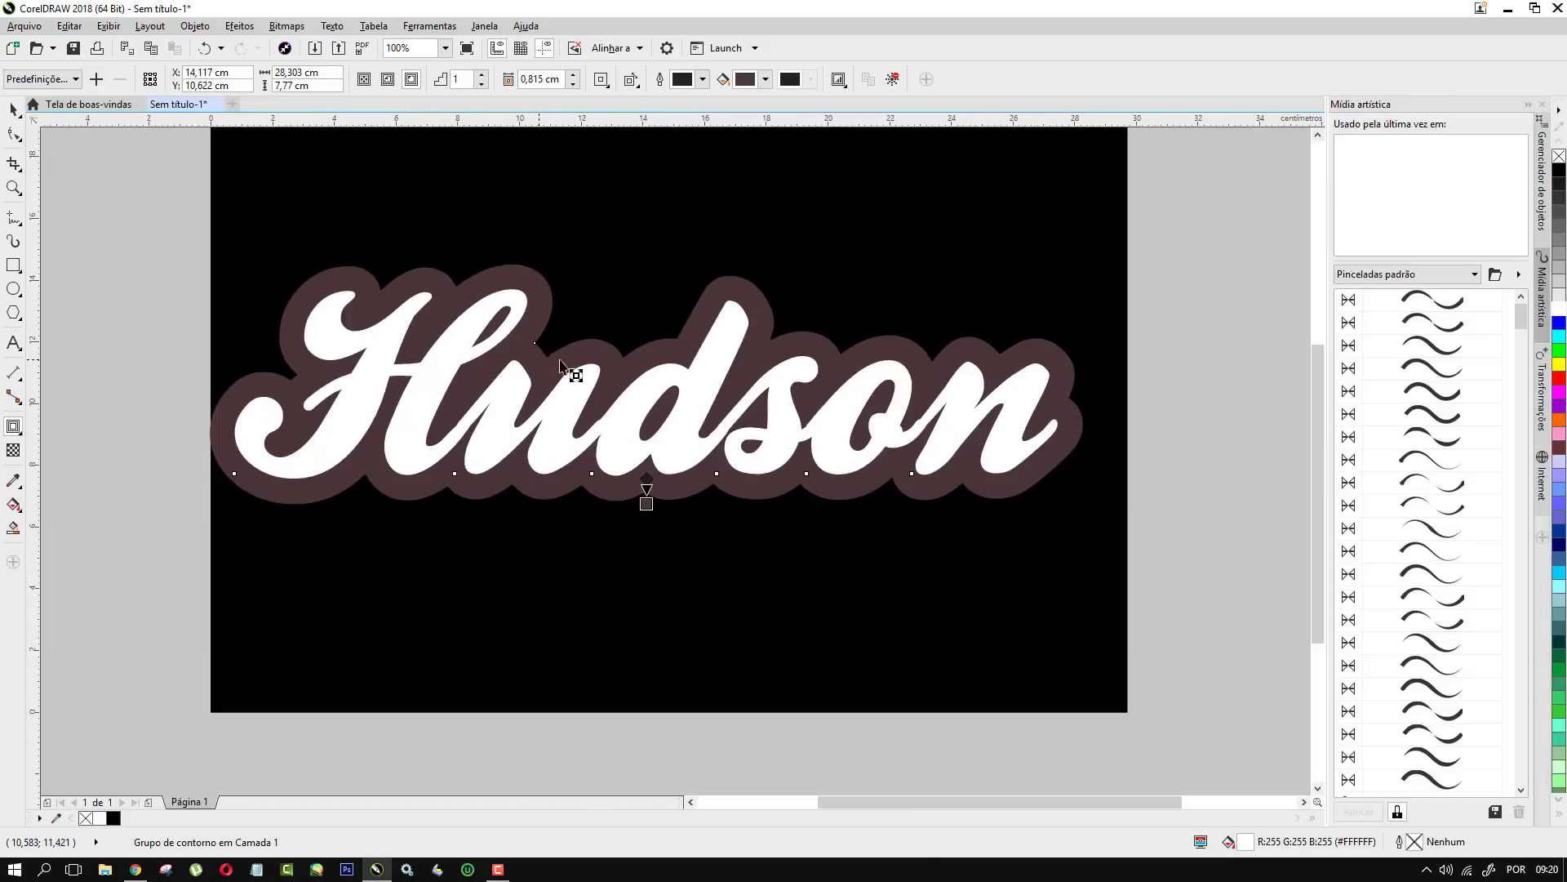
Set the contour's fill to dark red #800B05 and its corner style to rounded (Arredondar cantos)
{"action": "left_click", "coordinate": [766, 79]}
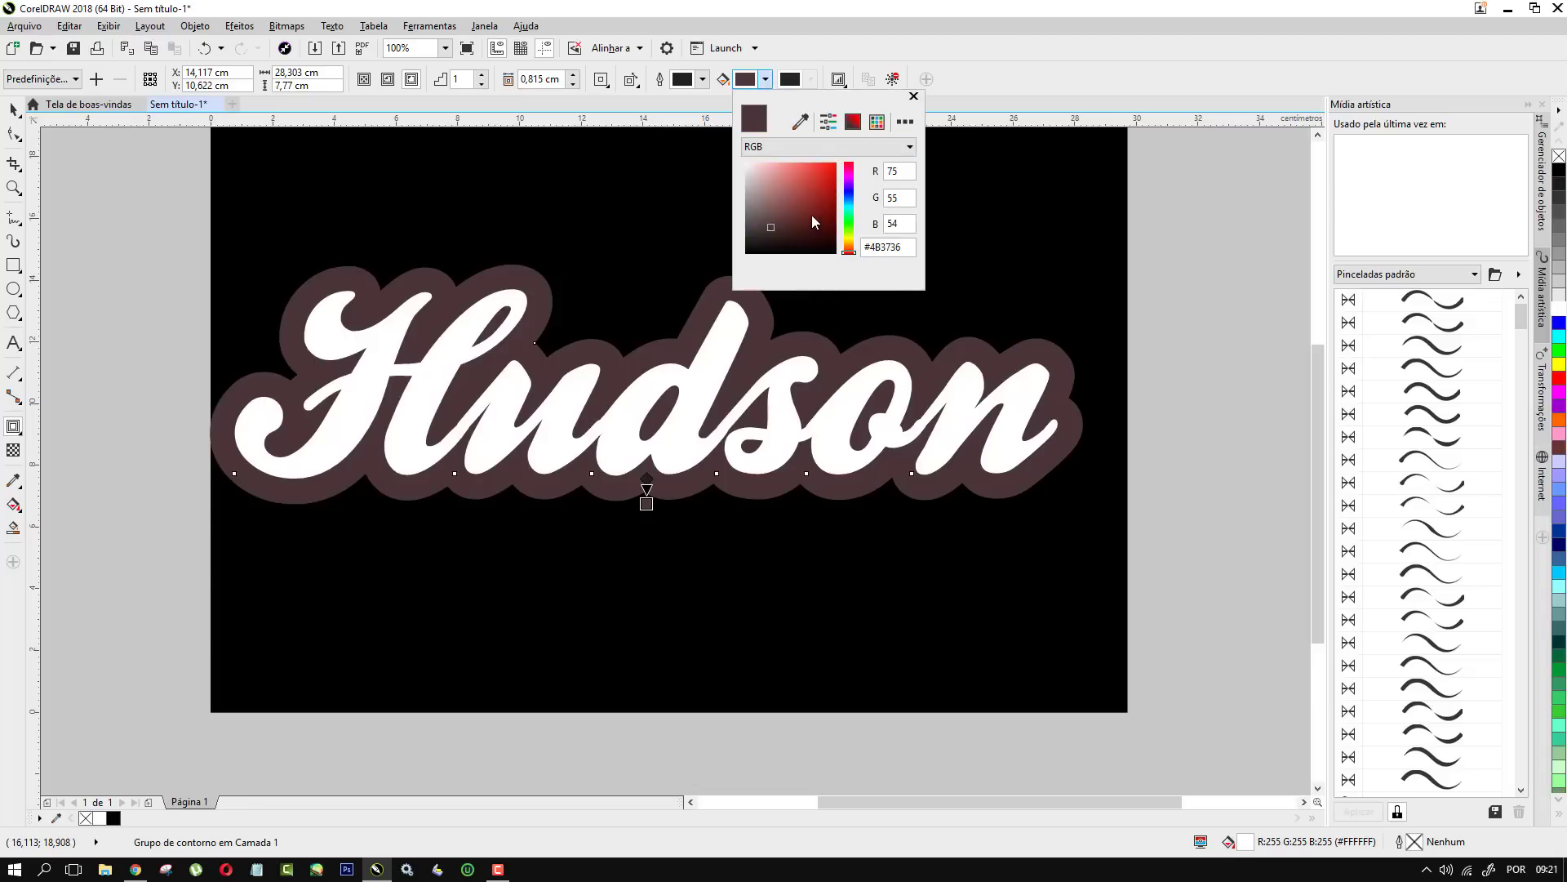
{"action": "left_click_drag", "start_coordinate": [795, 185], "coordinate": [832, 209]}
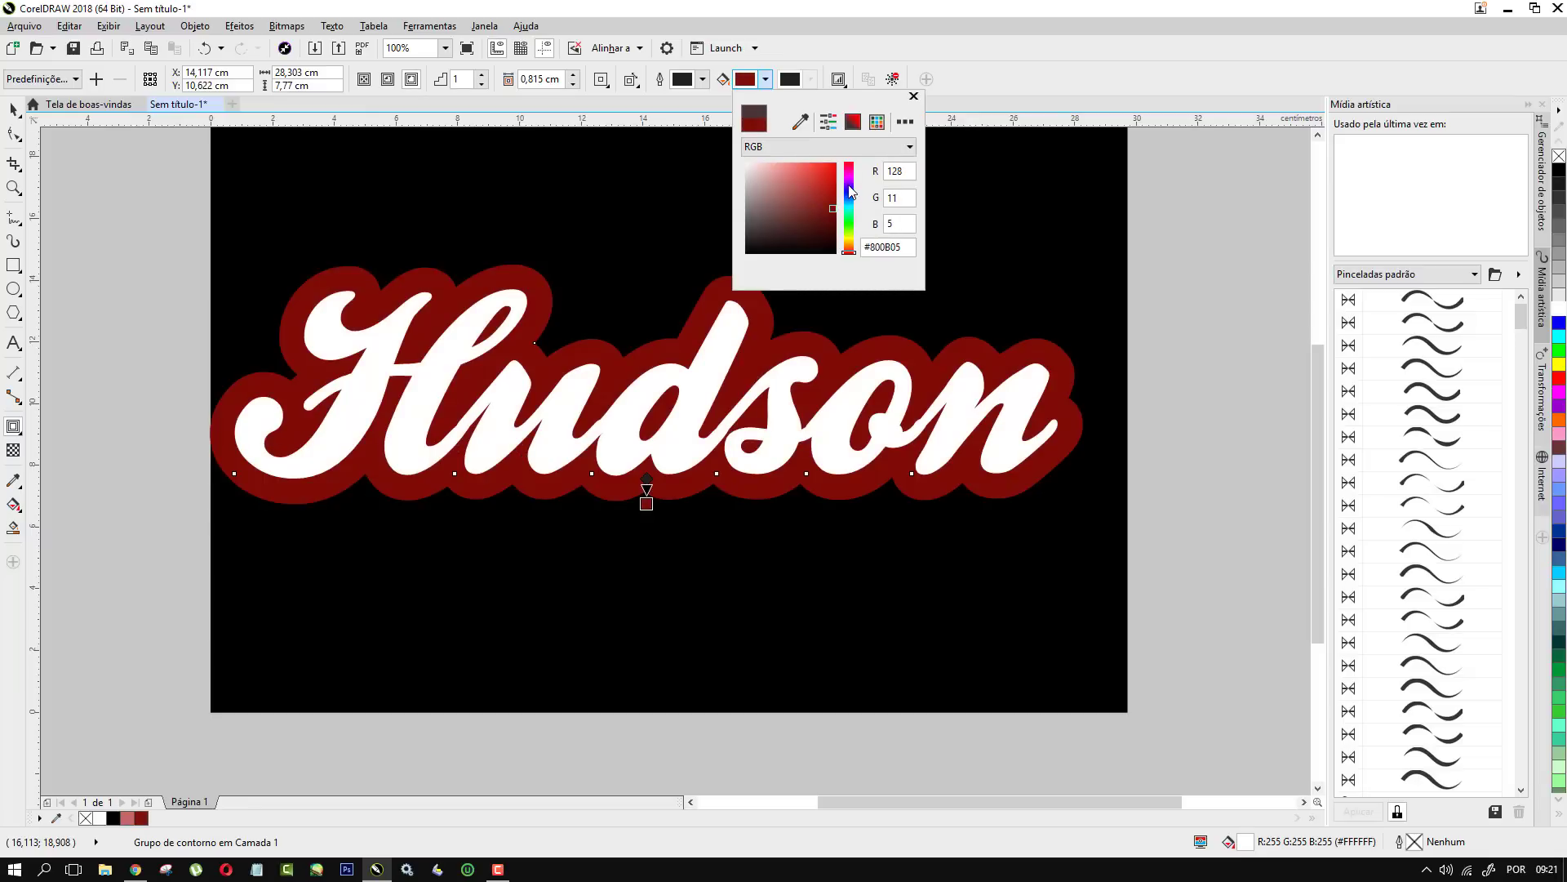
{"action": "left_click", "coordinate": [913, 95]}
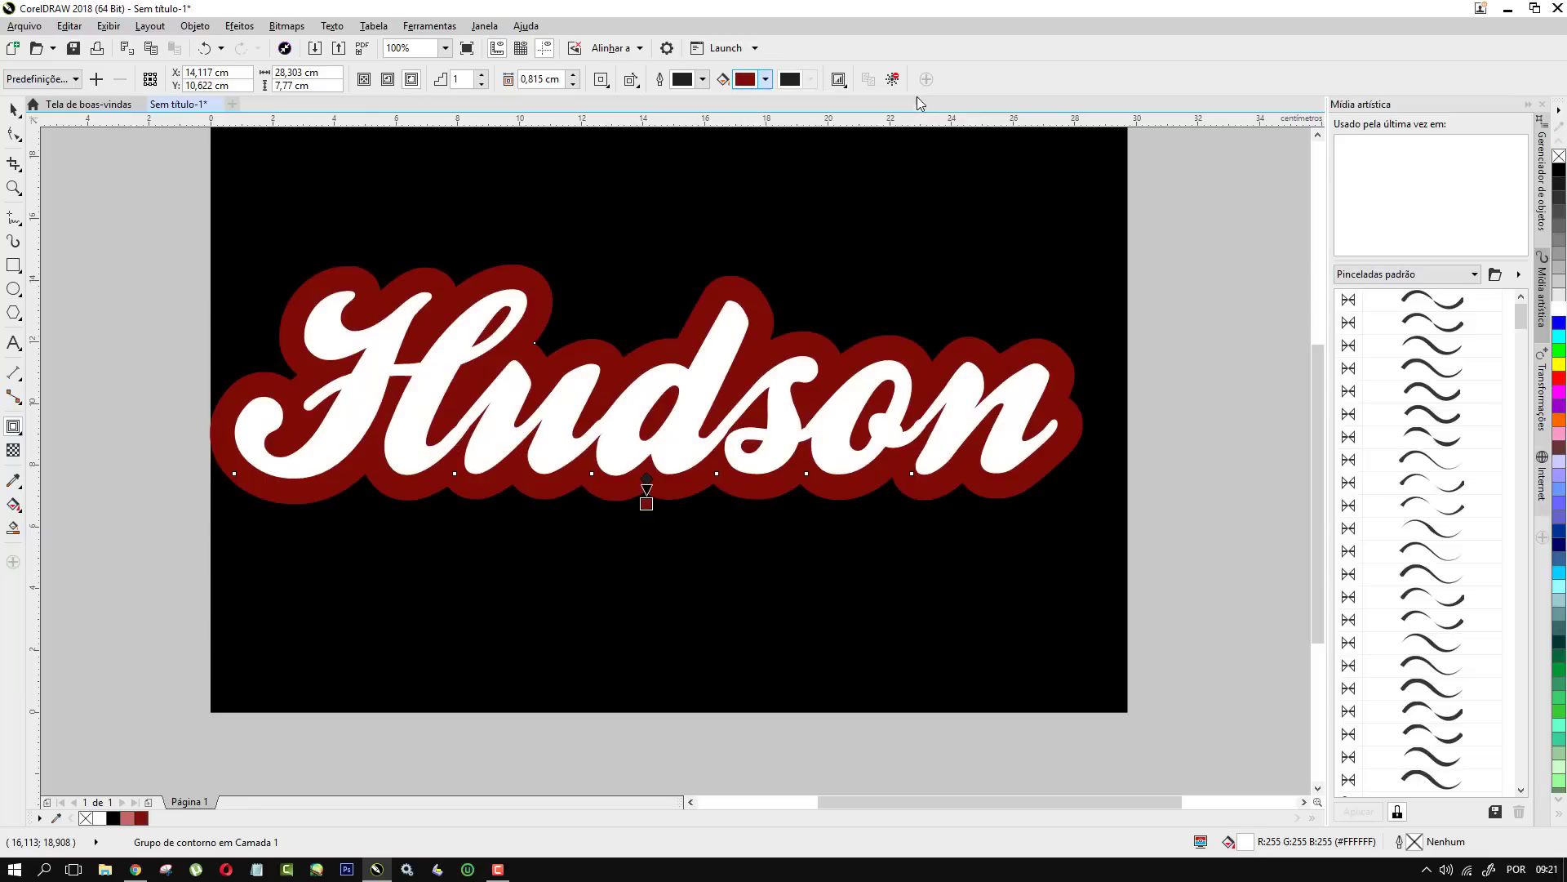
{"action": "left_click", "coordinate": [607, 85]}
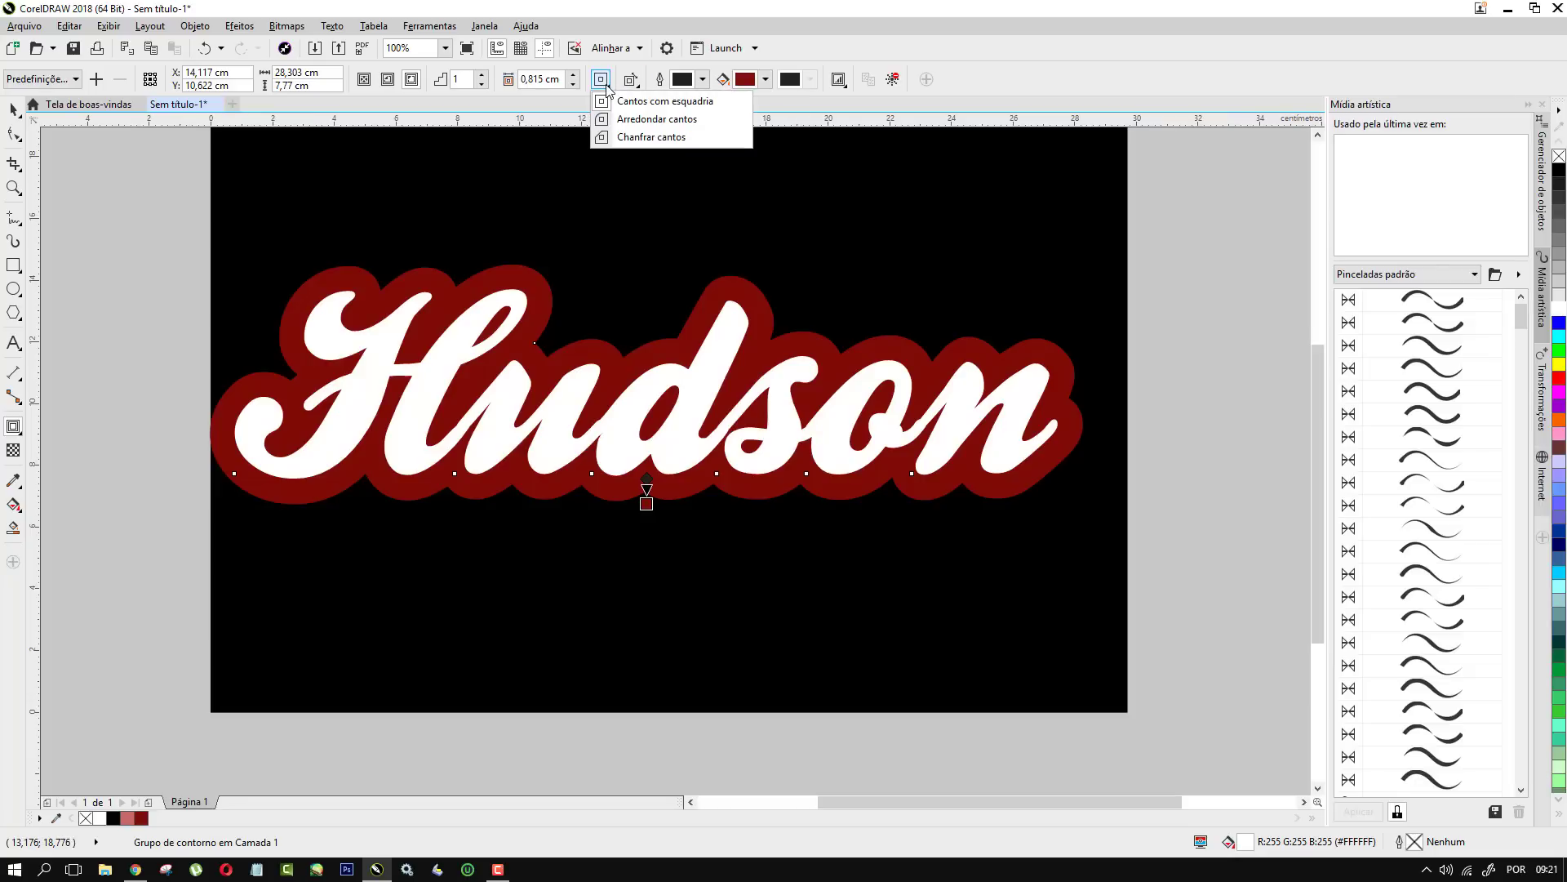
{"action": "left_click", "coordinate": [662, 119]}
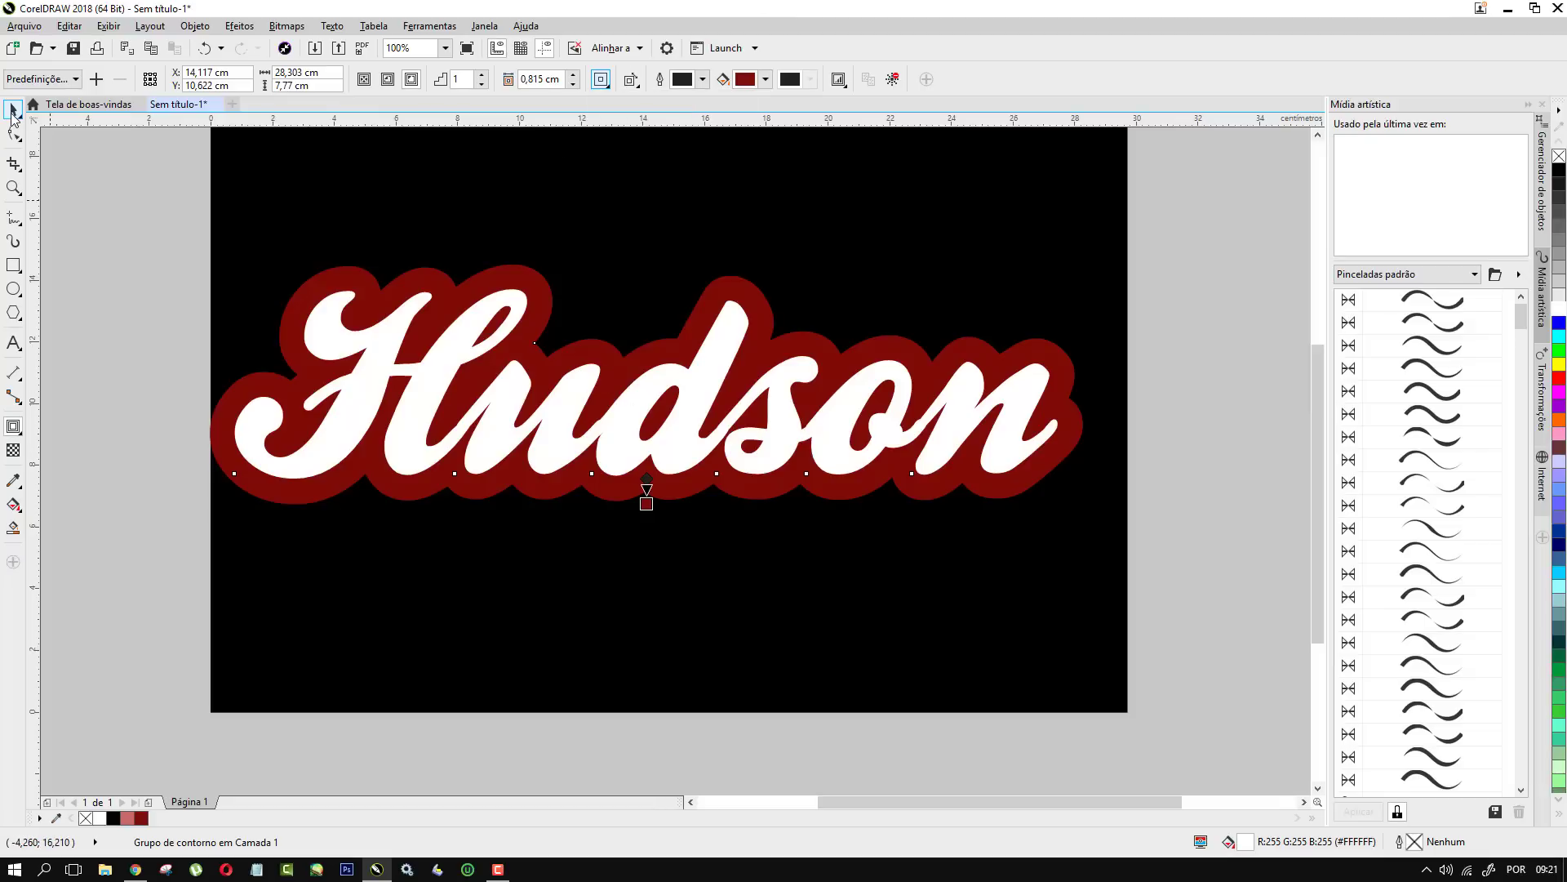
Break the contour group apart into separate text and contour objects, and deselect them
{"action": "left_click", "coordinate": [13, 110]}
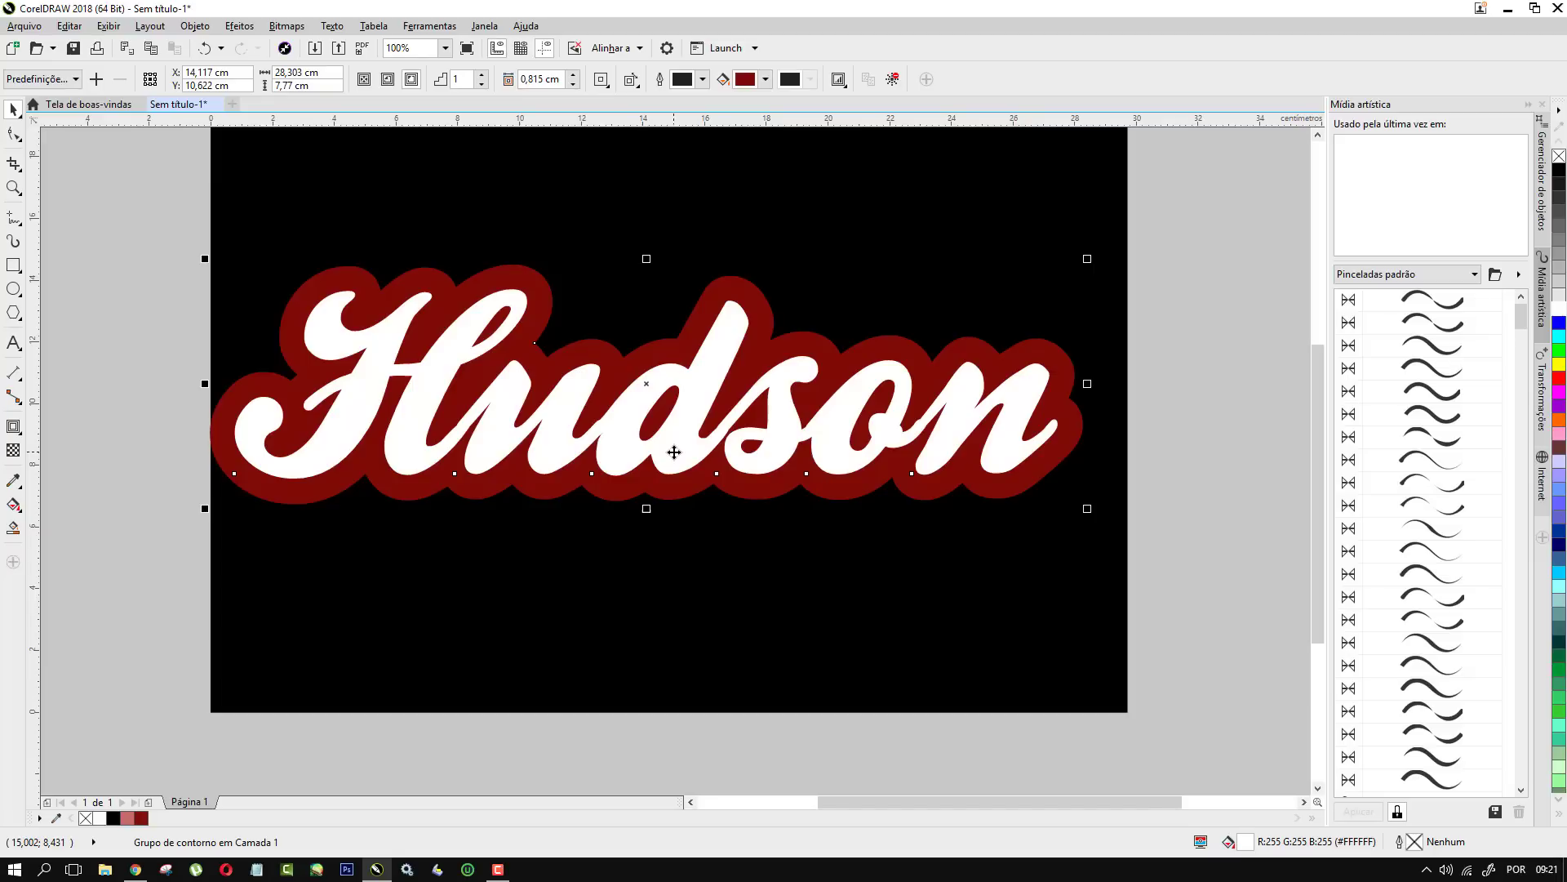
{"action": "key", "text": "ctrl+k"}
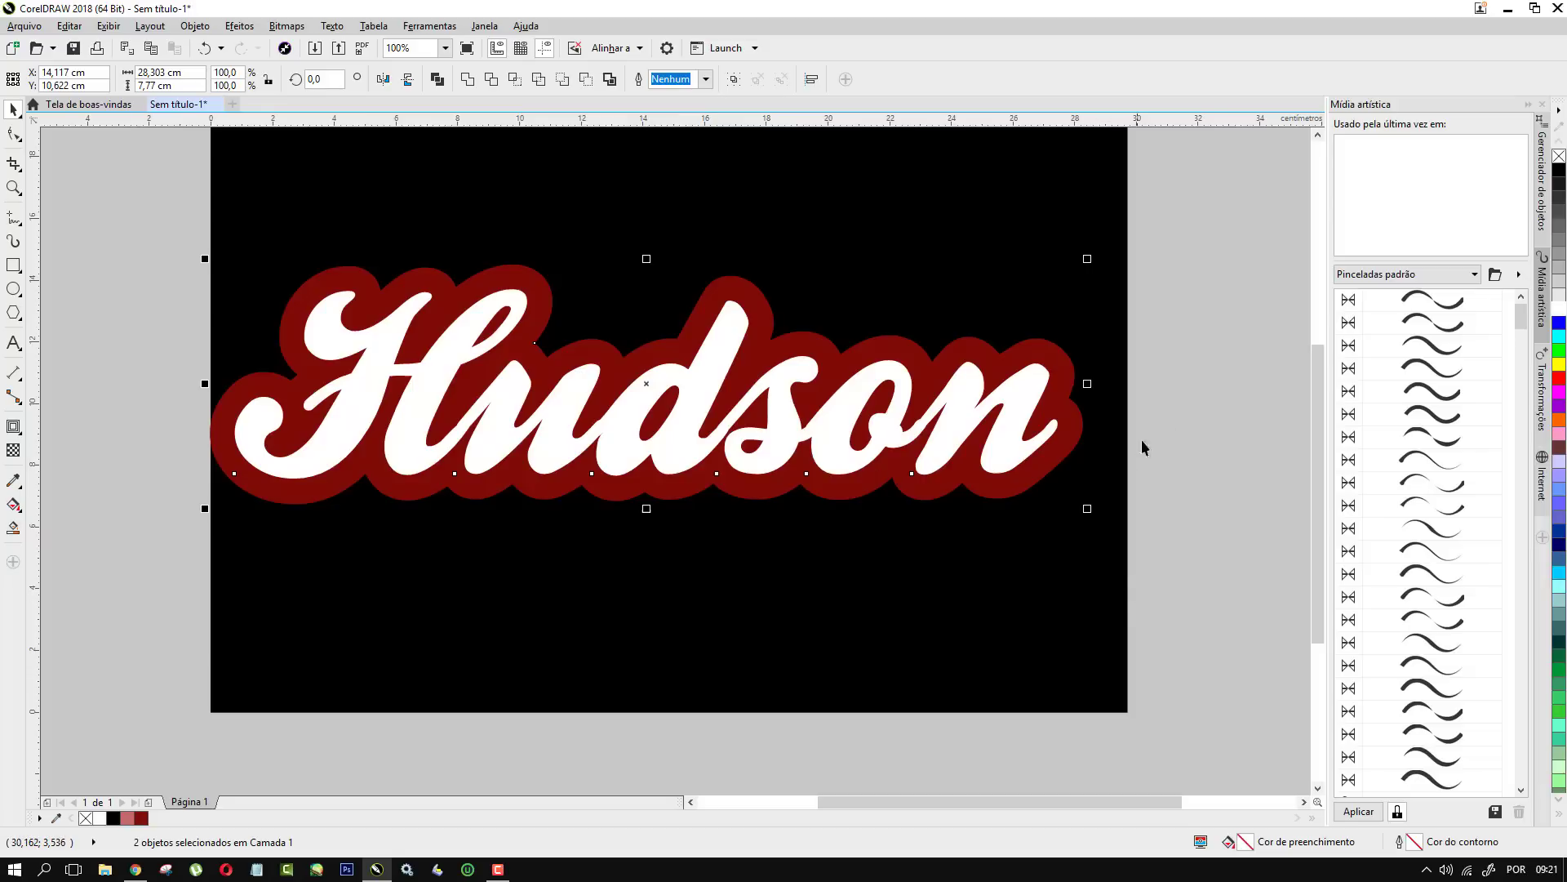
{"action": "left_click", "coordinate": [1192, 366]}
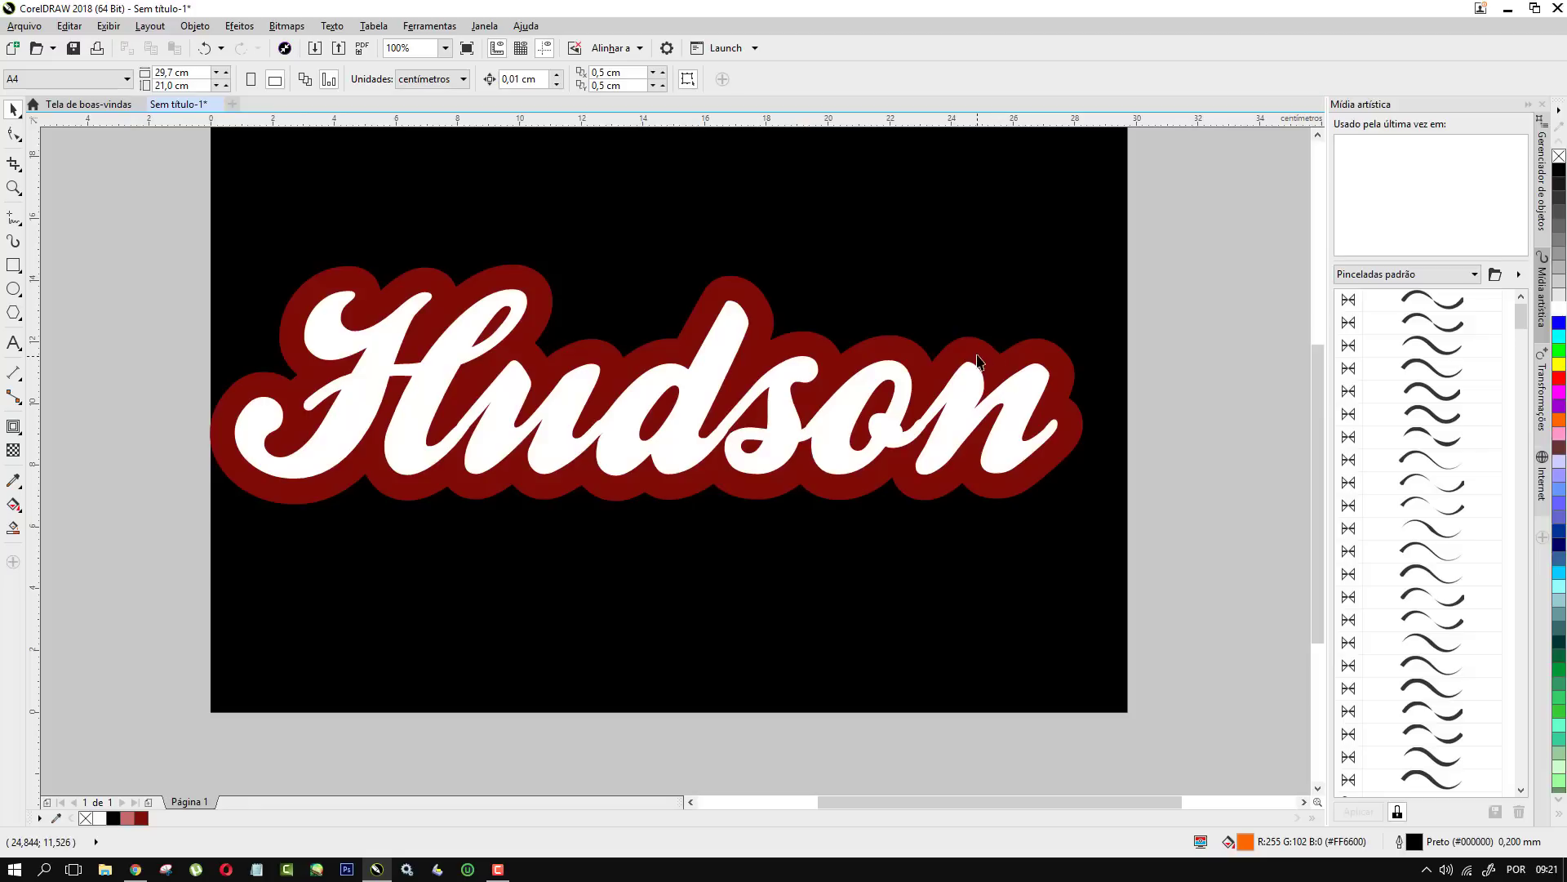
Fill the separated contour shape with a horizontal linear gradient from dark red at the first letter to white at the last
{"action": "left_click", "coordinate": [910, 352]}
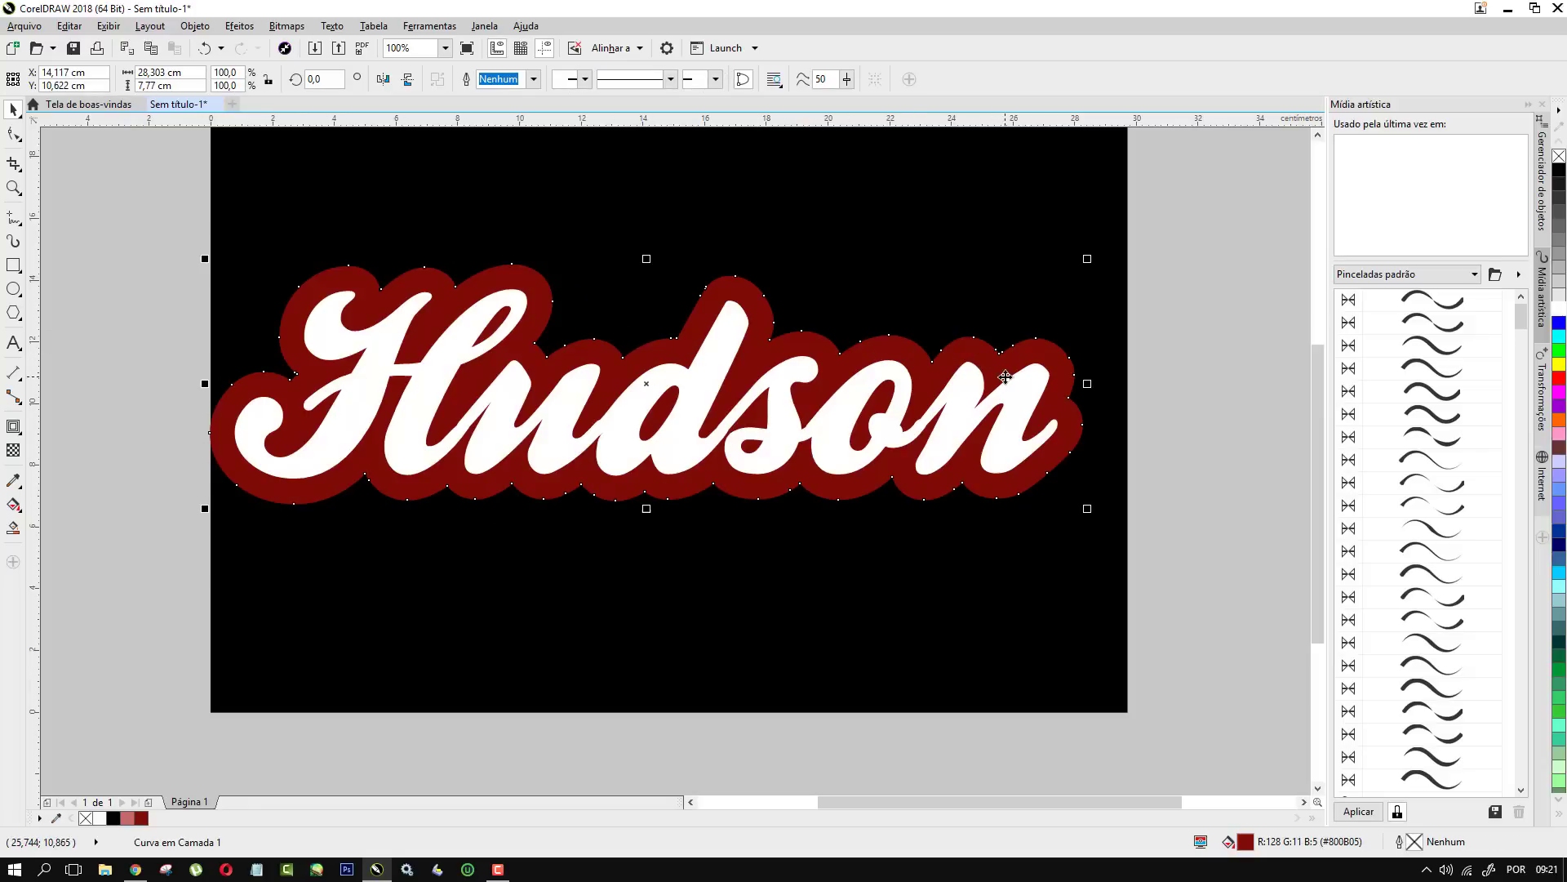
{"action": "left_click", "coordinate": [17, 506]}
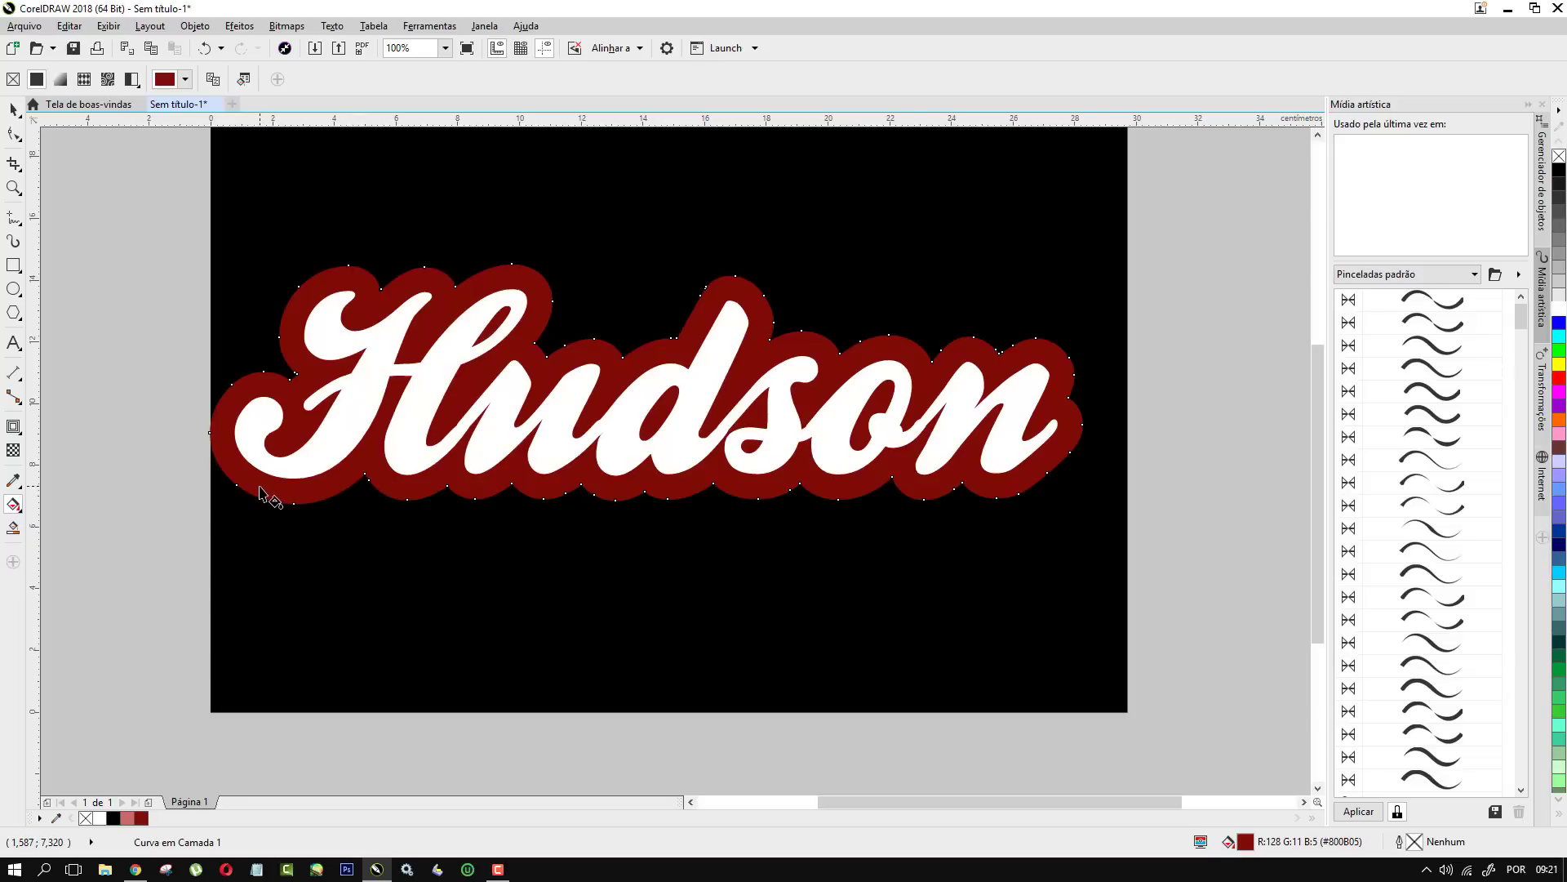
{"action": "left_click_drag", "start_coordinate": [260, 487], "coordinate": [1063, 482]}
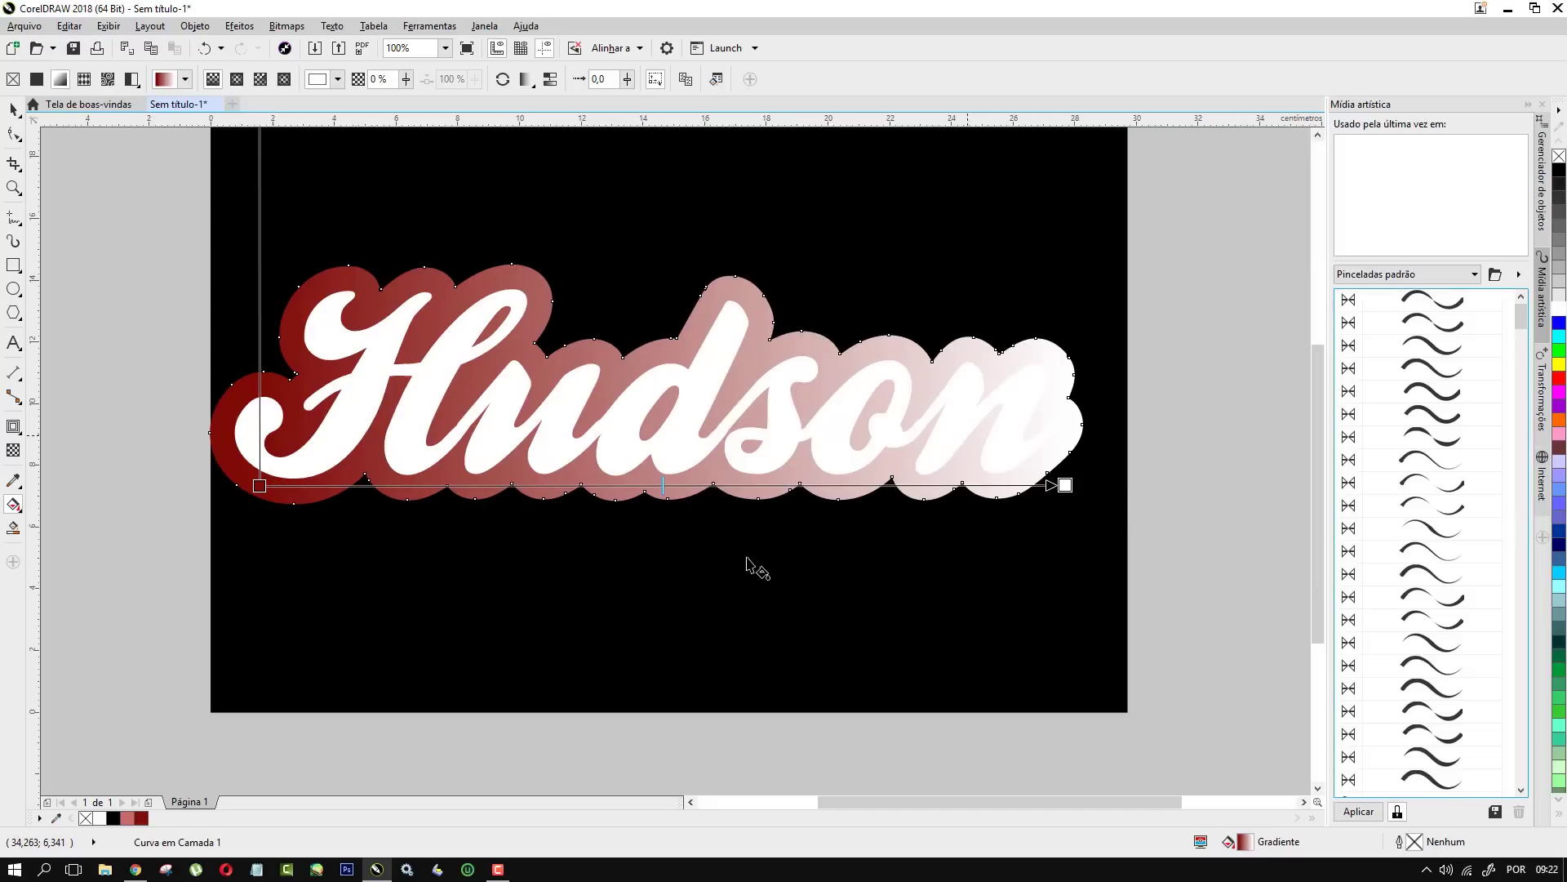
{"action": "left_click", "coordinate": [258, 485]}
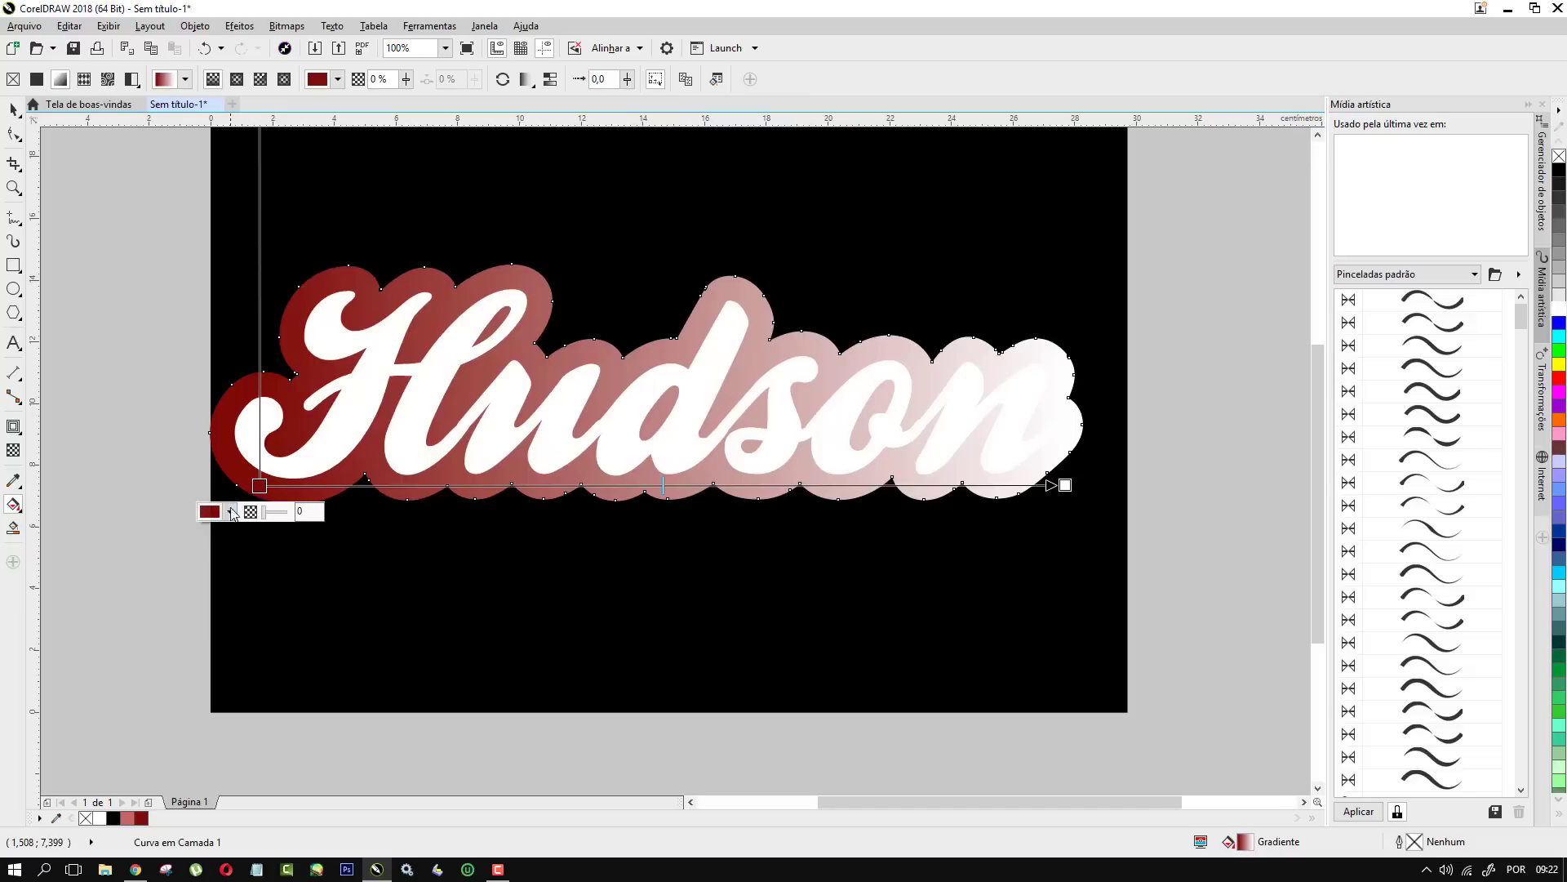
{"action": "left_click", "coordinate": [231, 512]}
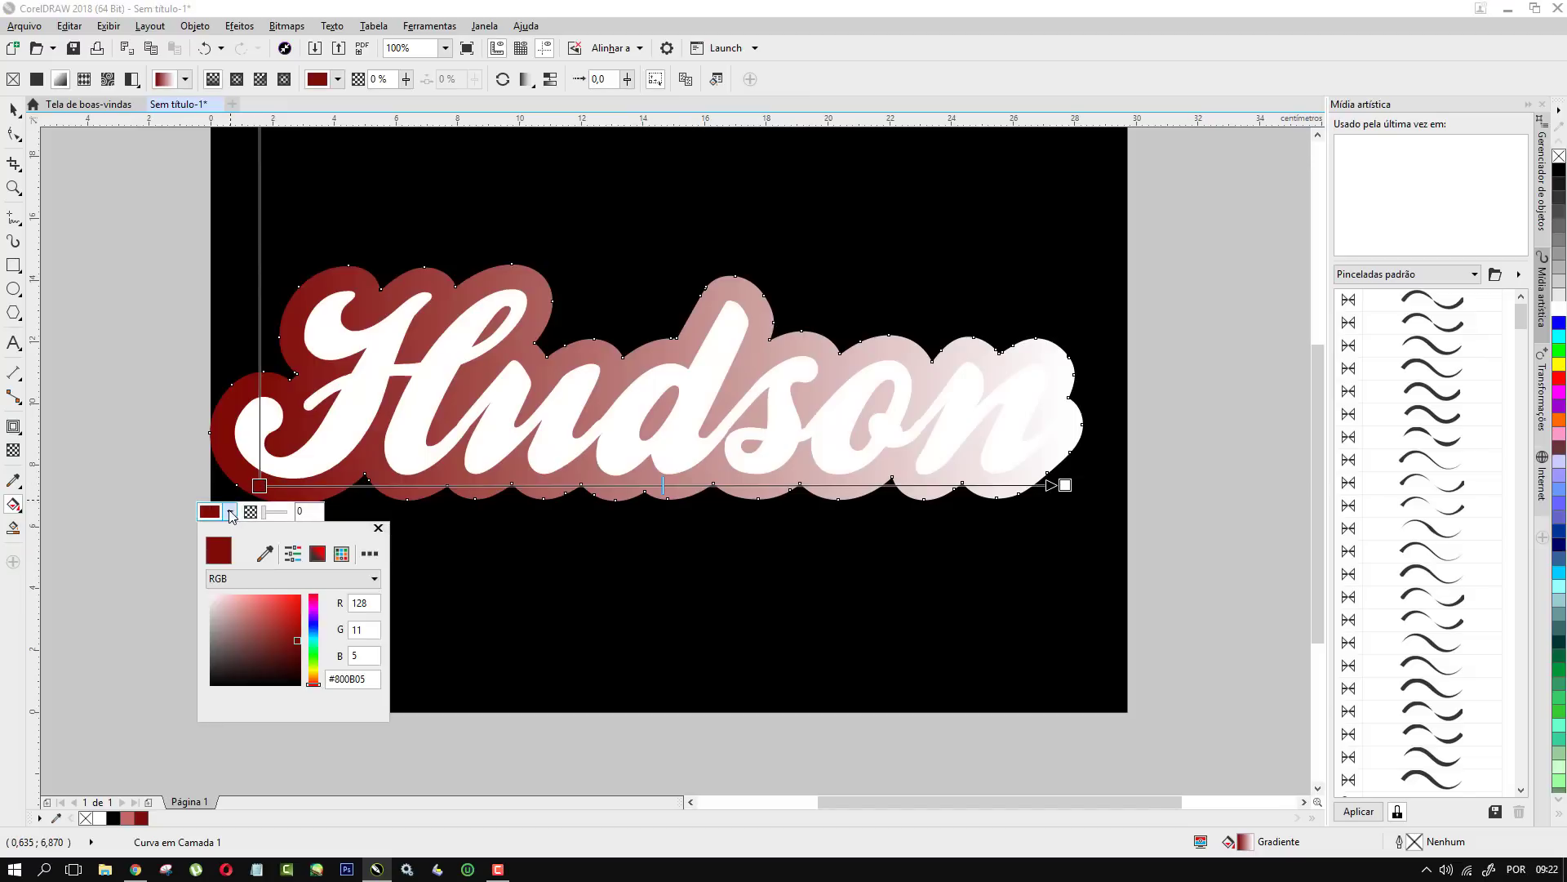
{"action": "left_click", "coordinate": [378, 527]}
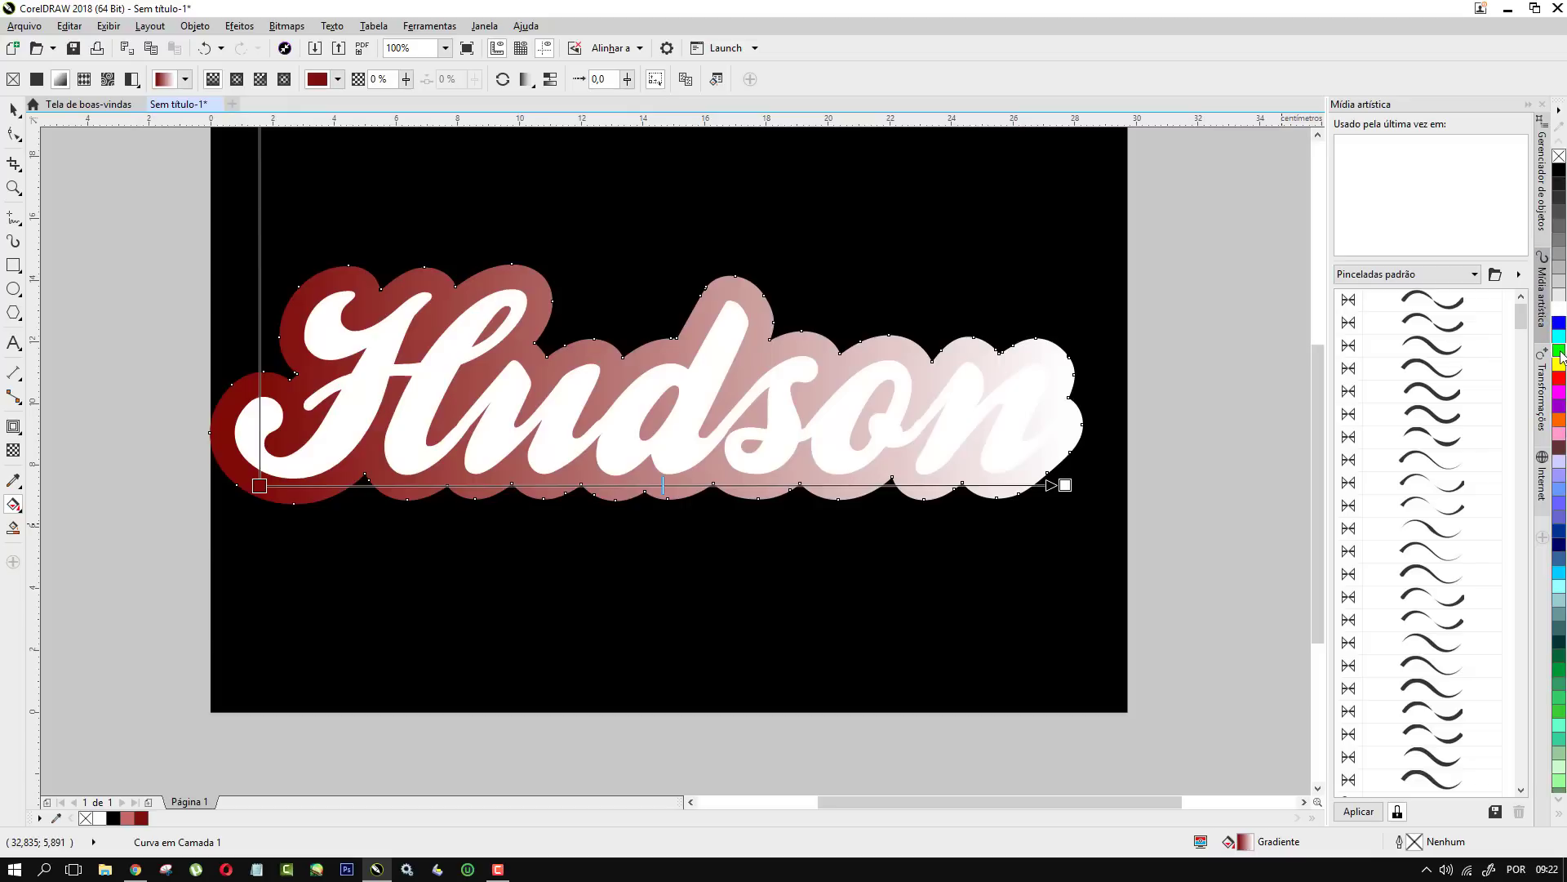
Recolour the contour shape's gradient with green at the start, then yellow, red at the midpoint and cyan near the last letters
{"action": "left_click_drag", "start_coordinate": [1559, 351], "coordinate": [268, 478]}
{"action": "left_click_drag", "start_coordinate": [261, 487], "coordinate": [260, 486]}
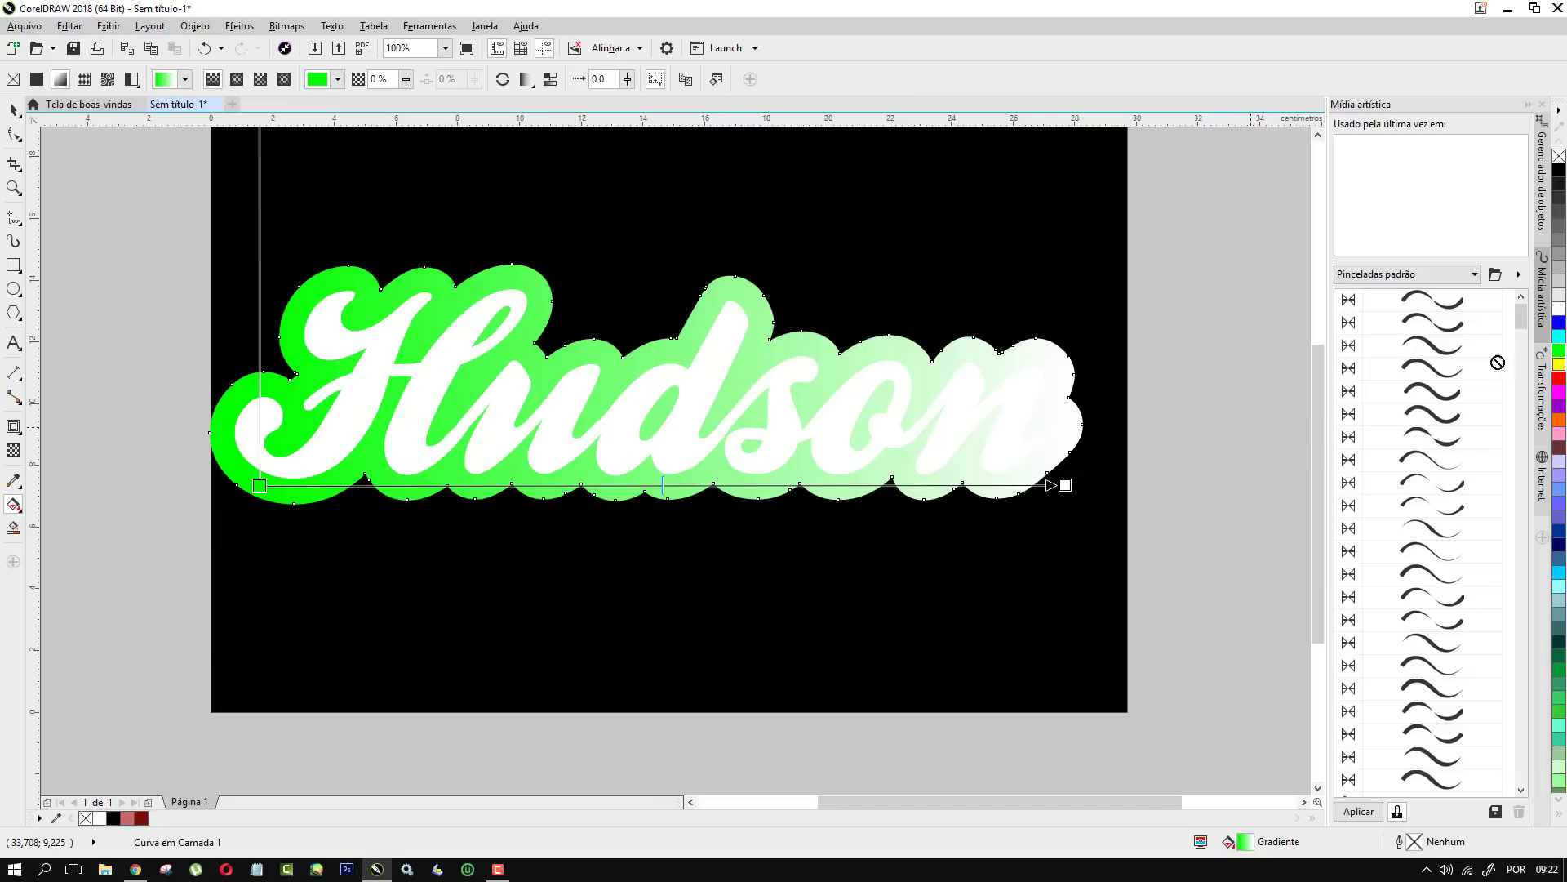
{"action": "left_click_drag", "start_coordinate": [1498, 362], "coordinate": [460, 487]}
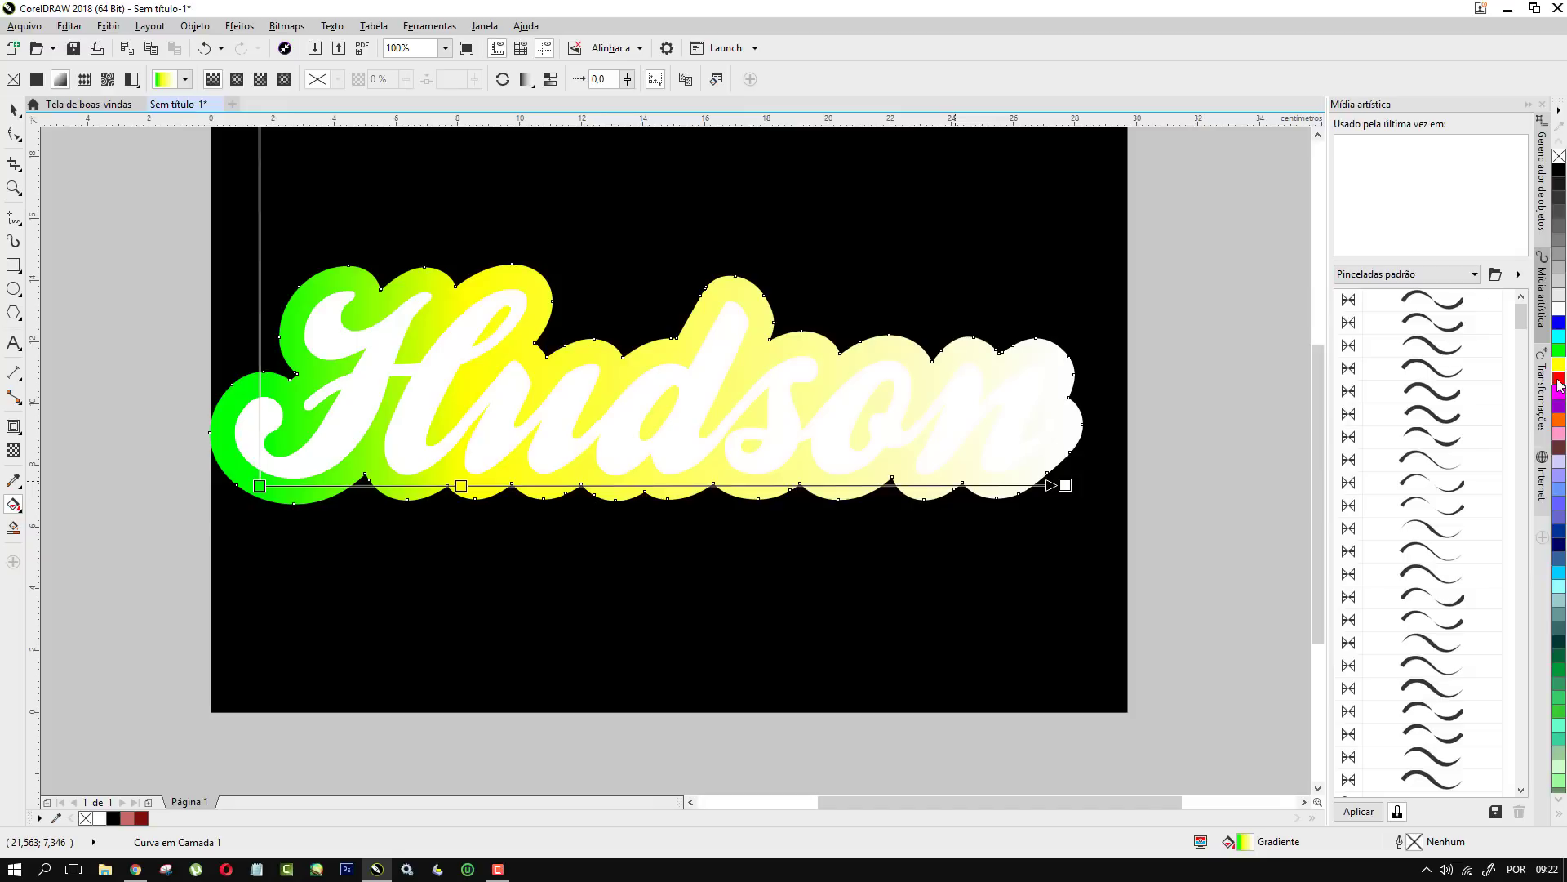
{"action": "left_click_drag", "start_coordinate": [1559, 382], "coordinate": [663, 486]}
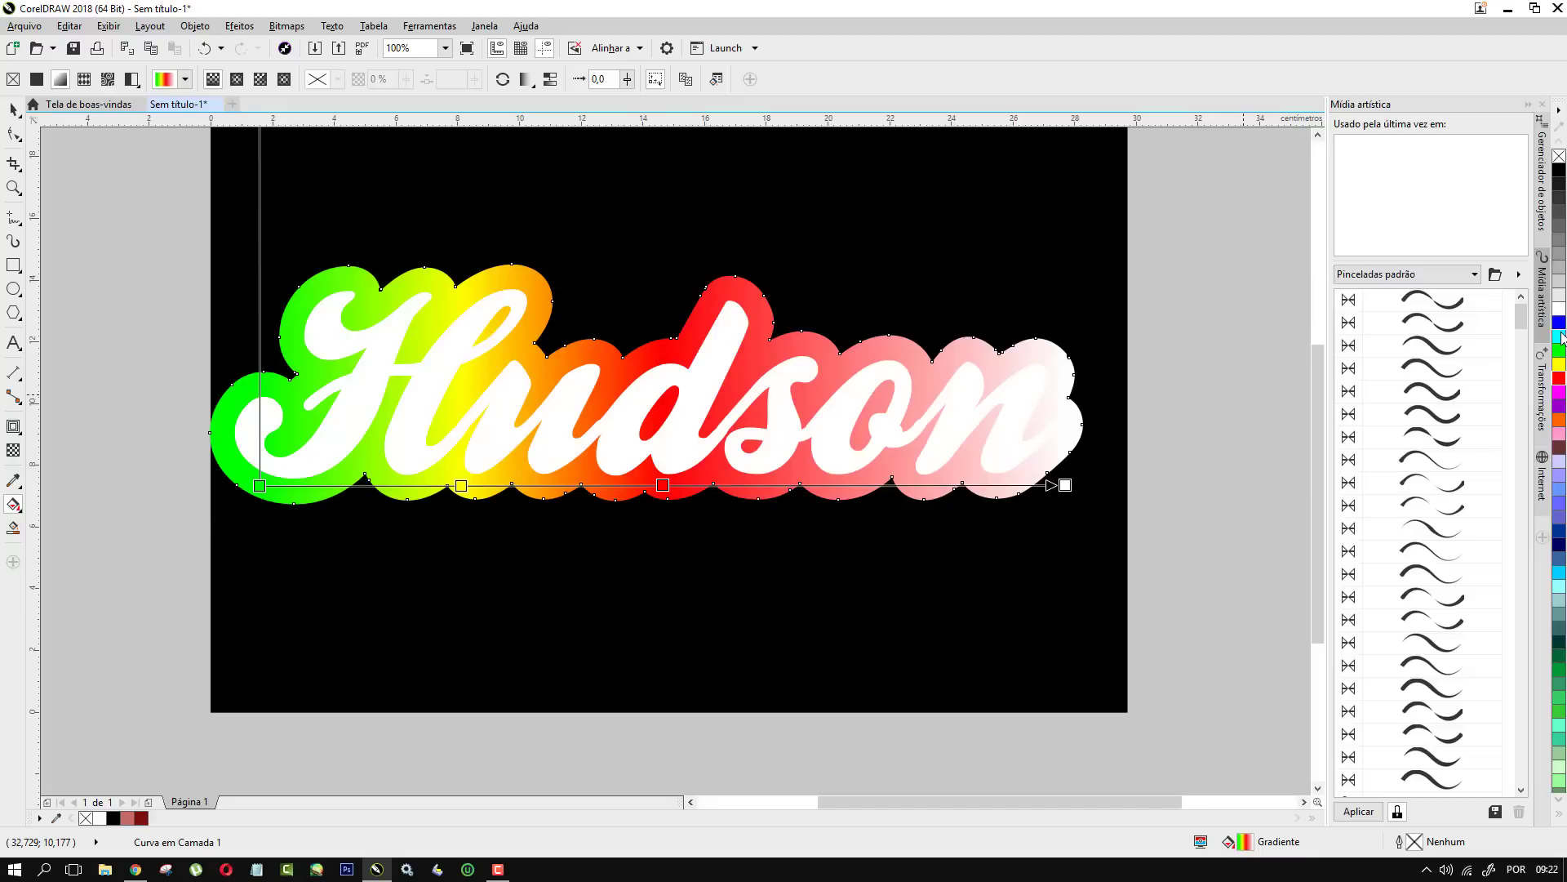
{"action": "left_click_drag", "start_coordinate": [1559, 343], "coordinate": [904, 485]}
Set the gradient's end colour to black (C 74, M 68, Y 65, K 90) and deselect the contour shape
{"action": "left_click", "coordinate": [1066, 485]}
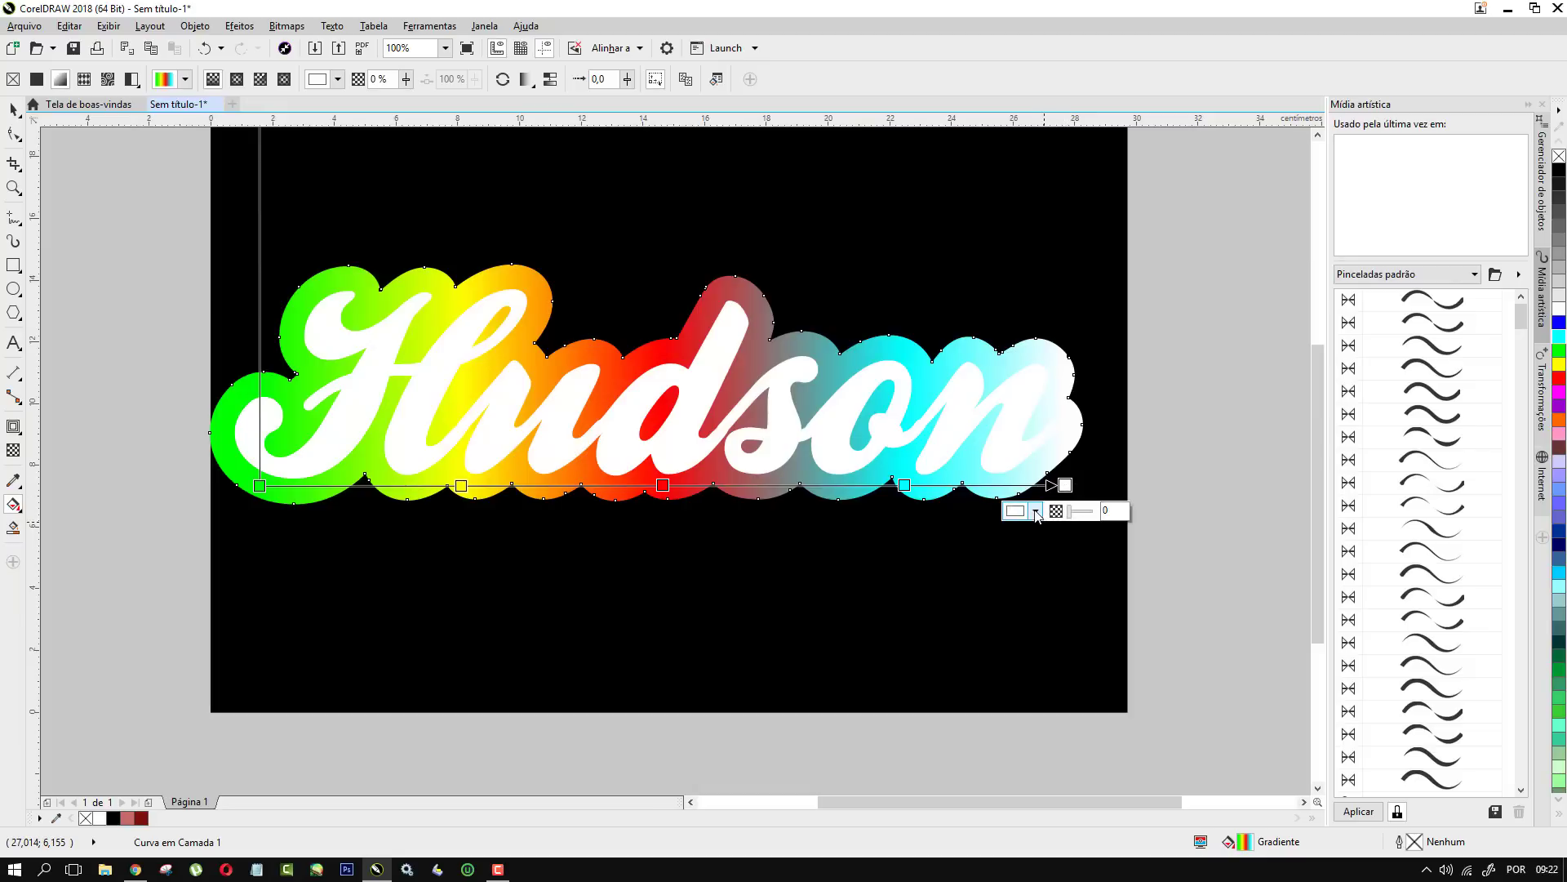
{"action": "left_click", "coordinate": [1035, 511]}
{"action": "left_click", "coordinate": [1099, 681]}
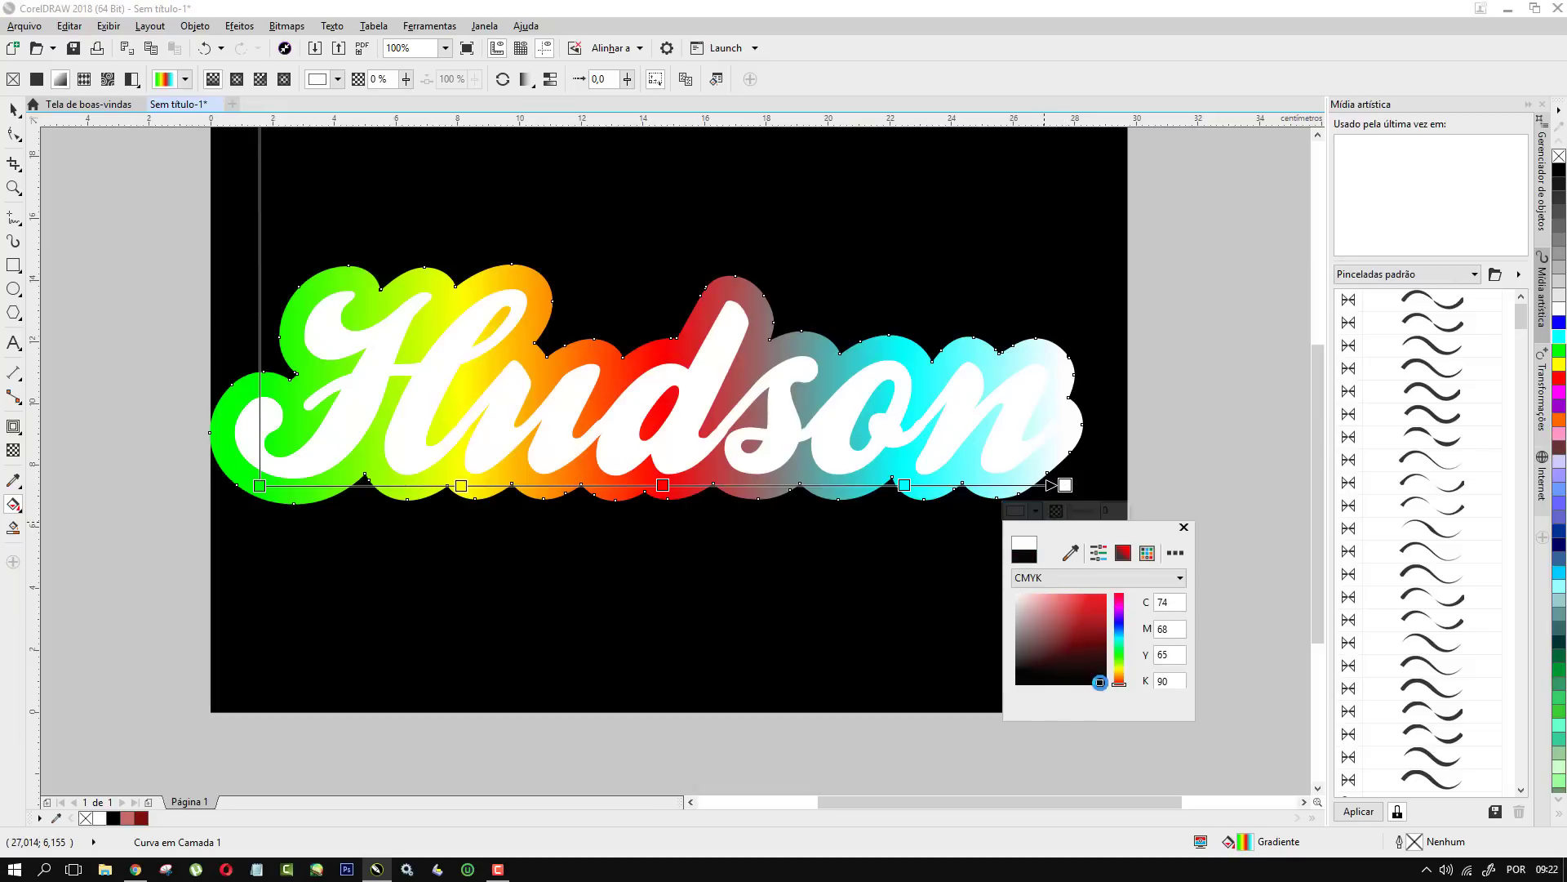
{"action": "left_click", "coordinate": [1184, 526]}
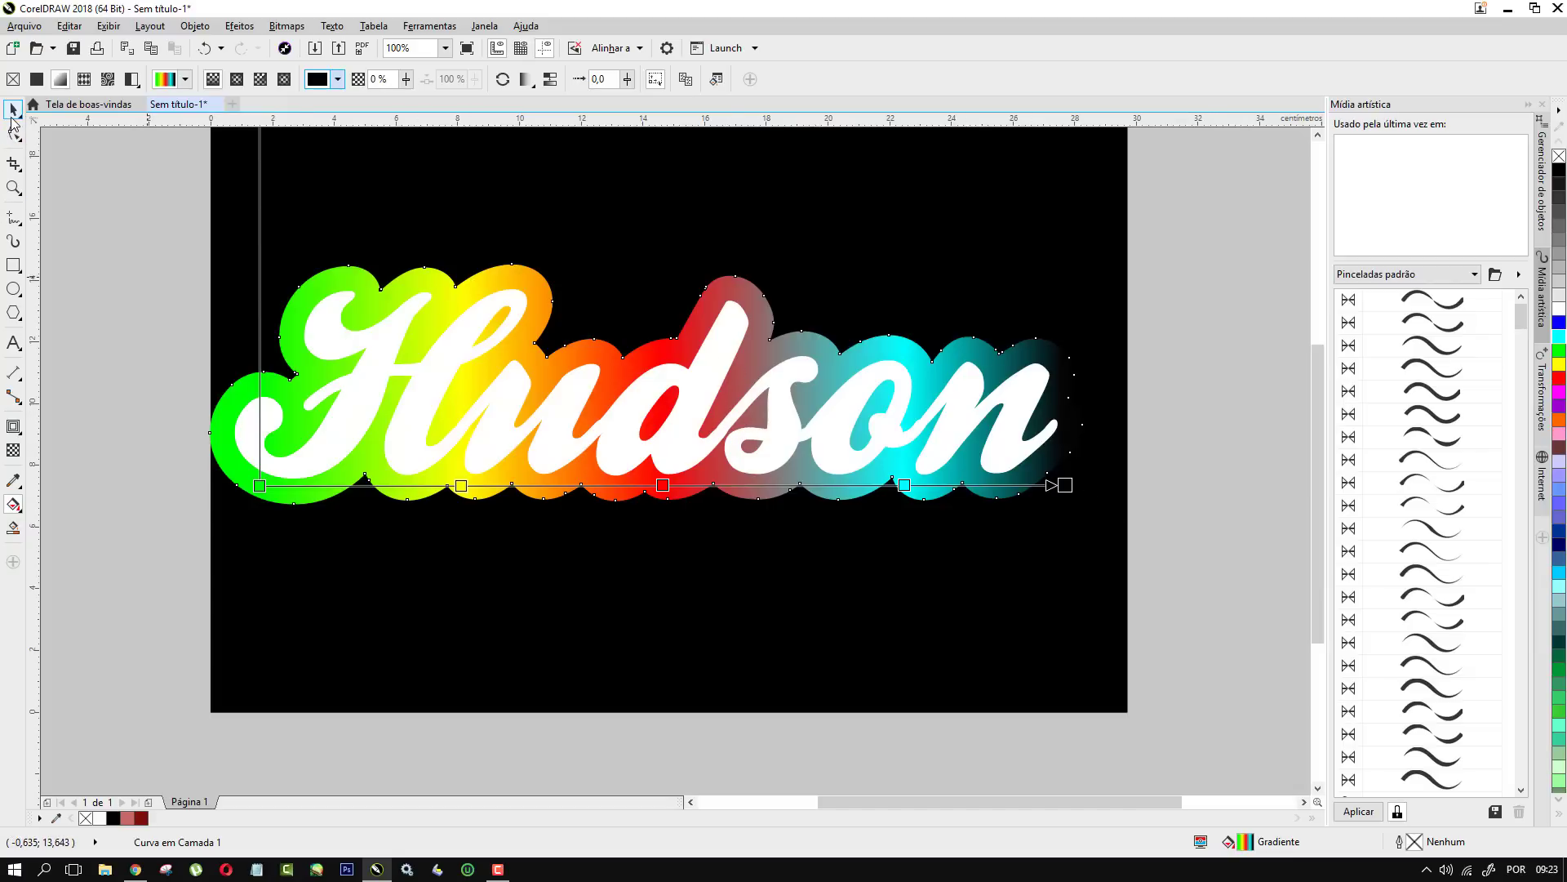
{"action": "left_click", "coordinate": [12, 114]}
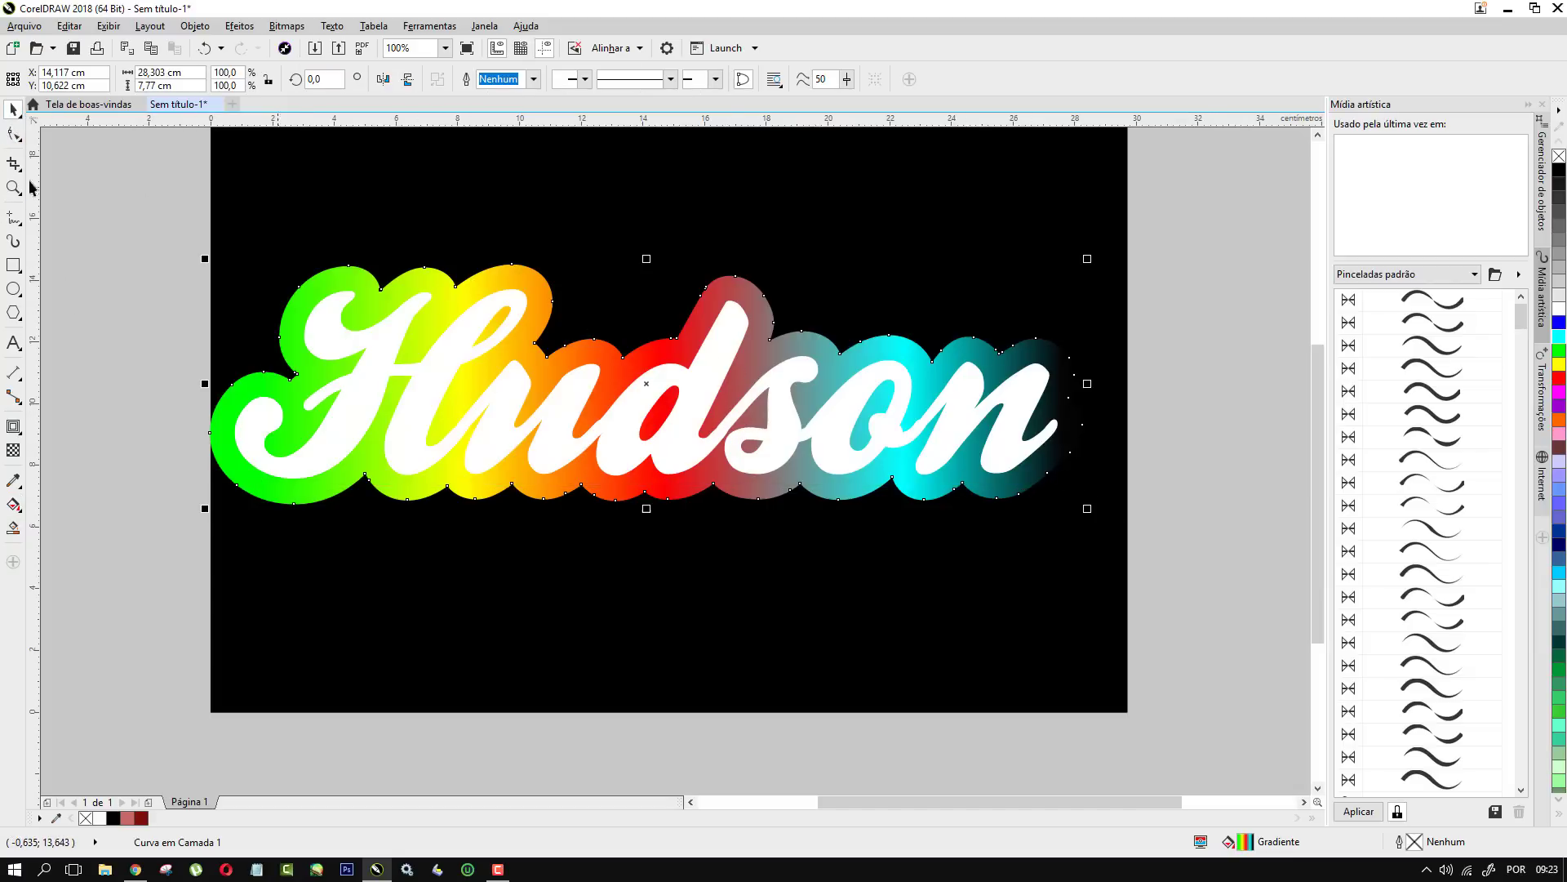
{"action": "key", "text": "Escape"}
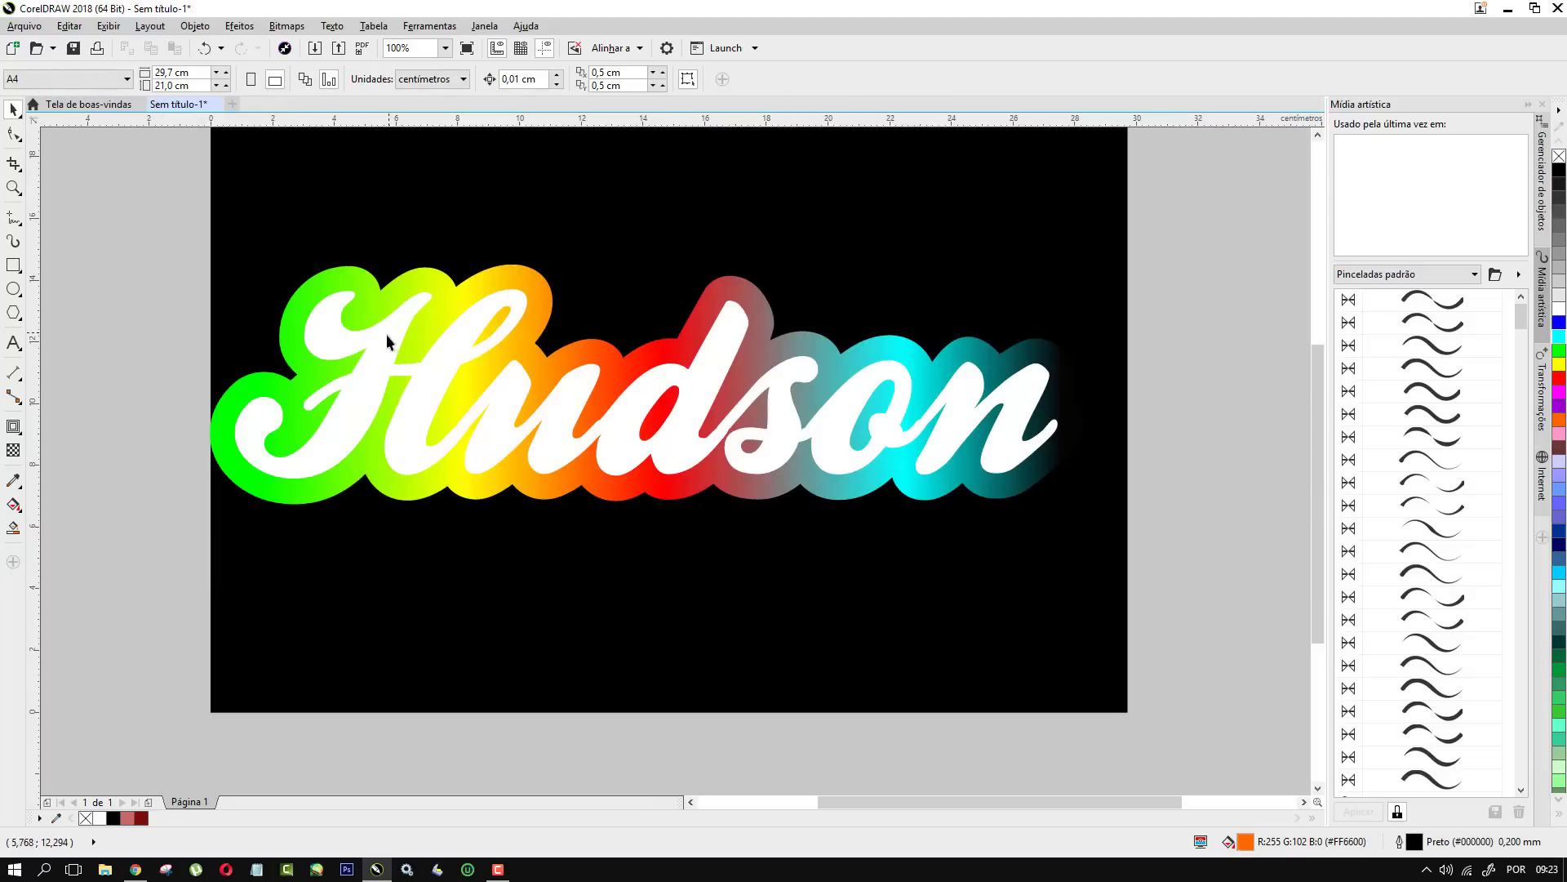
Add an outside contour with an offset of about 0.198 cm to the white text
{"action": "left_click", "coordinate": [701, 394]}
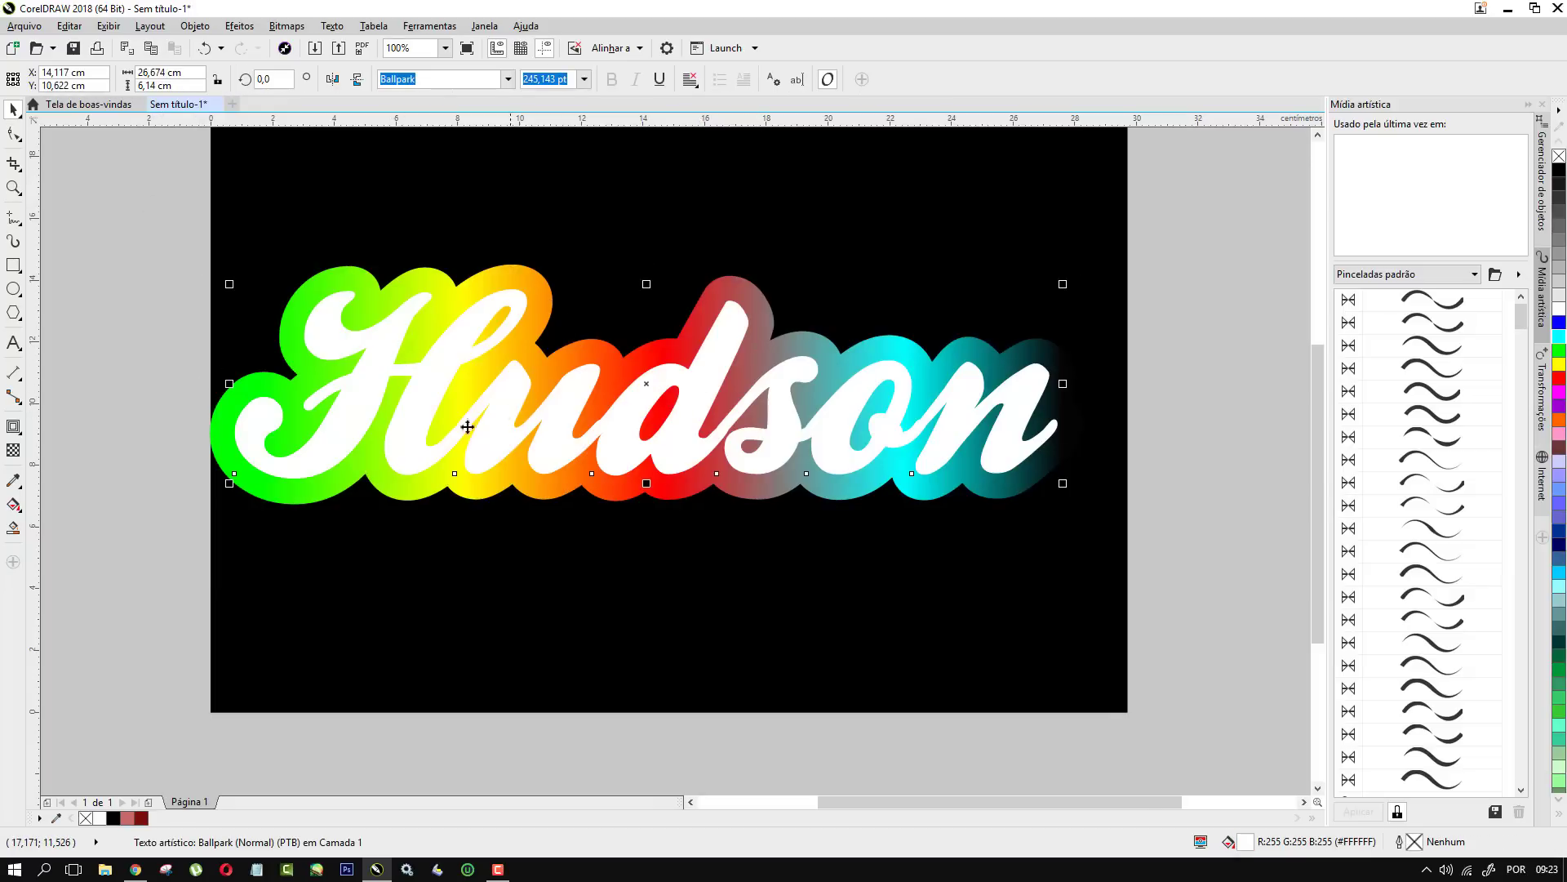
{"action": "left_click", "coordinate": [13, 426]}
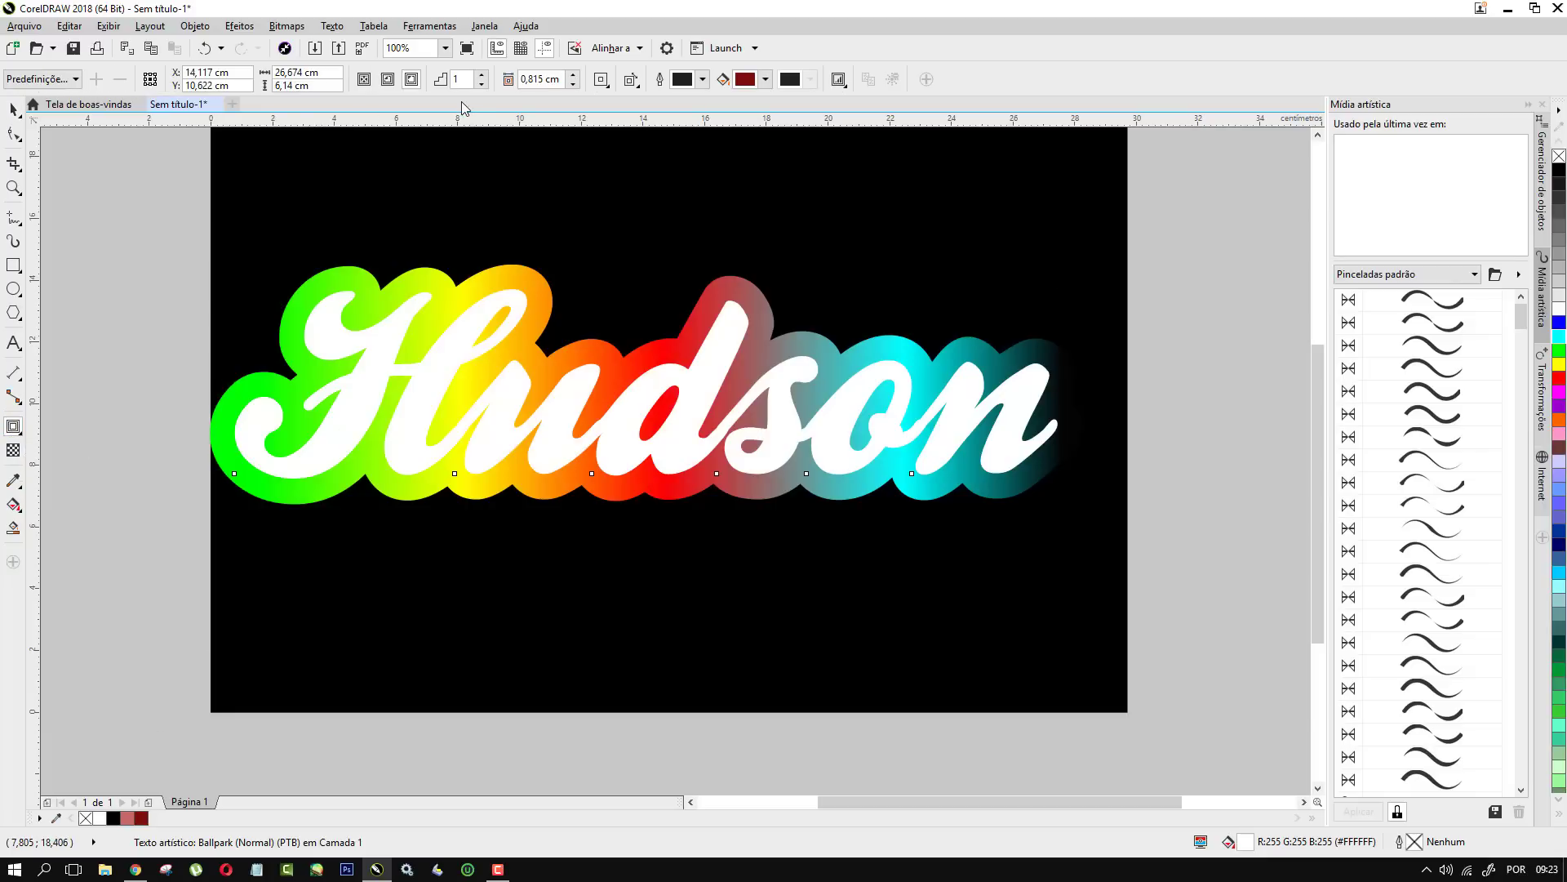
{"action": "scroll", "coordinate": [225, 403], "scroll_direction": "up", "scroll_amount": 2}
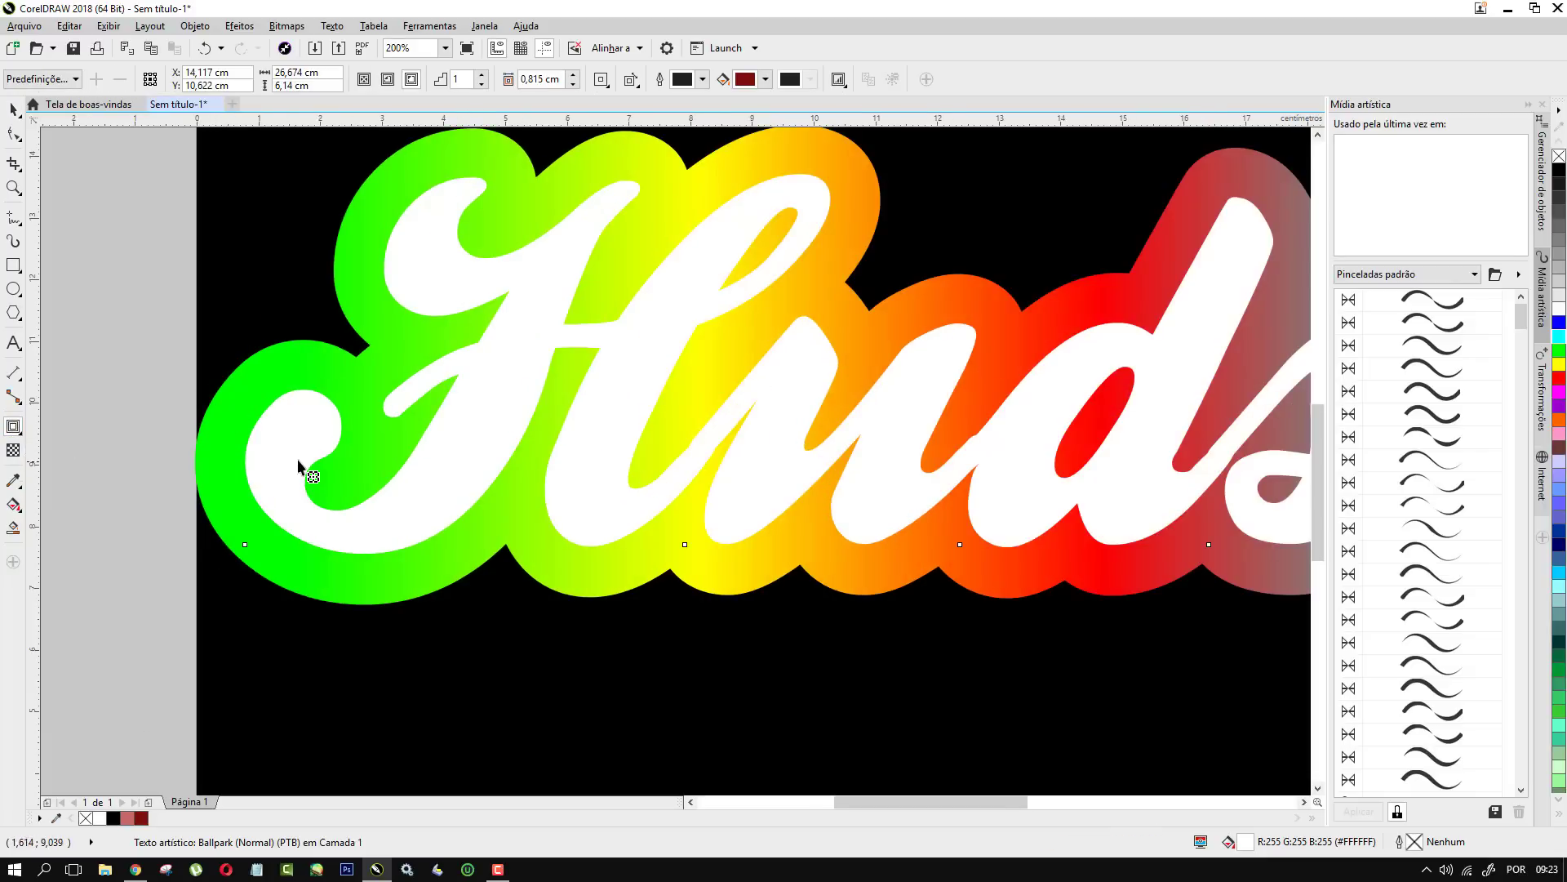
{"action": "mouse_move", "coordinate": [306, 436]}
{"action": "left_mouse_down"}
{"action": "mouse_move", "coordinate": [305, 455]}
{"action": "mouse_move", "coordinate": [233, 447]}
{"action": "left_mouse_up"}
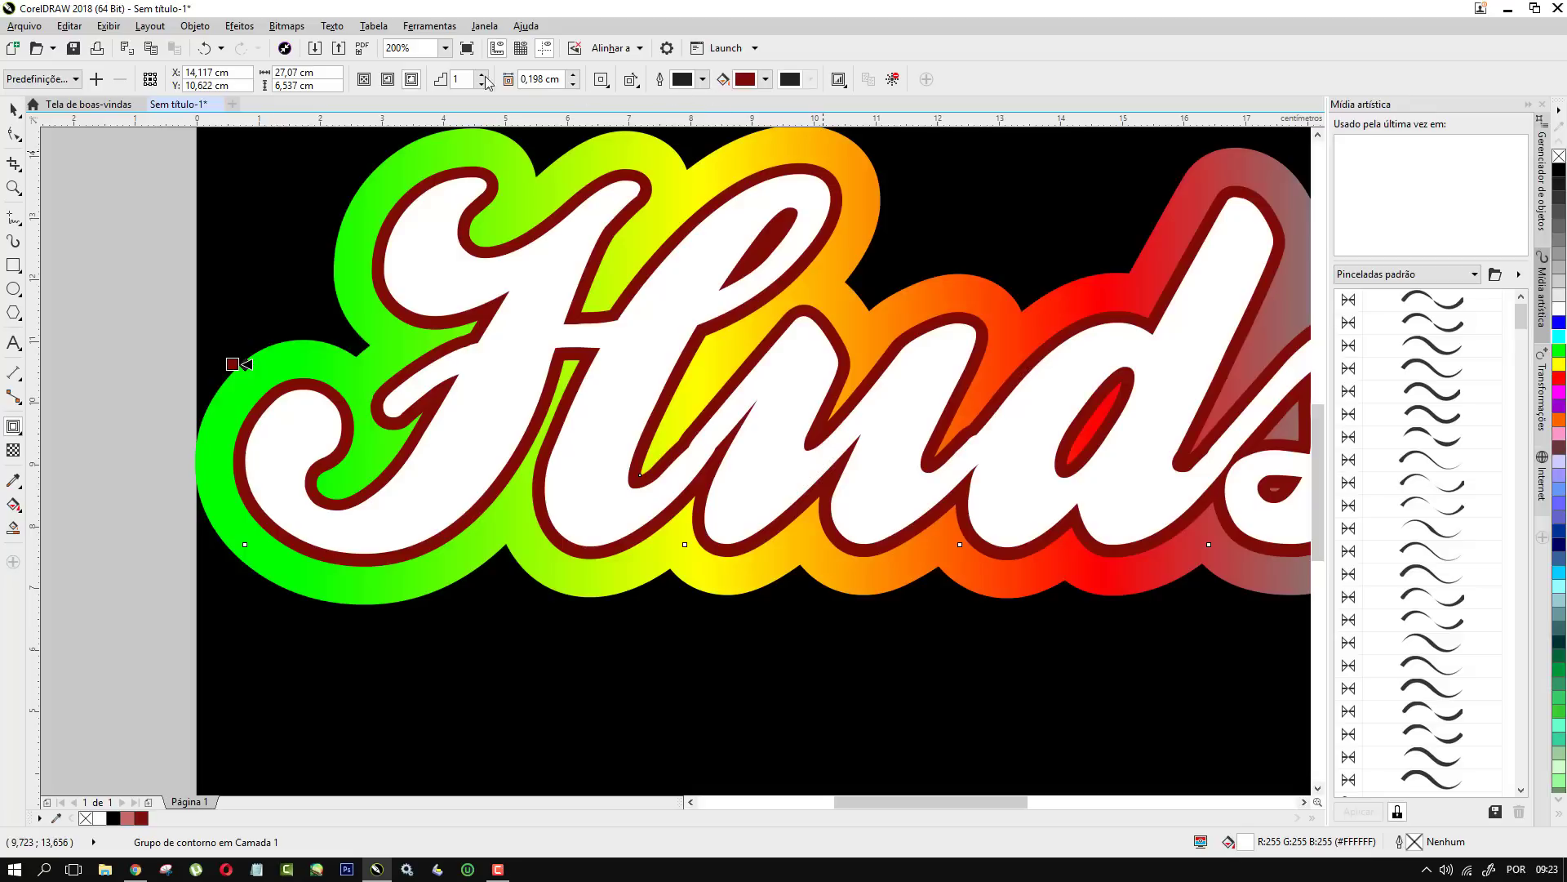
Adjust the new text contour's offset to about 0.205 cm
{"action": "left_click", "coordinate": [574, 85]}
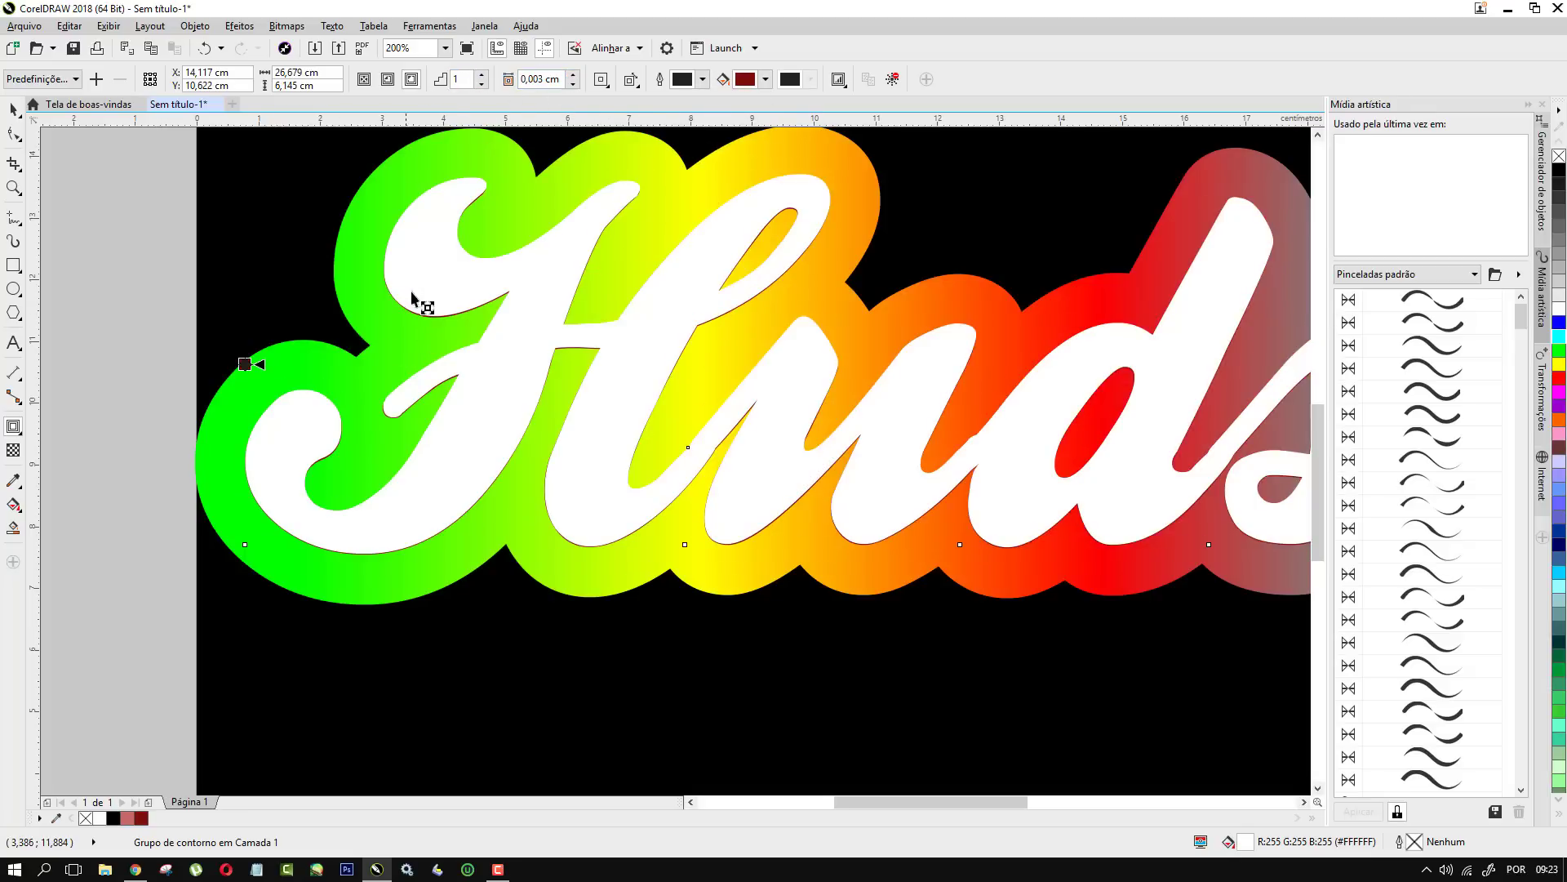
{"action": "left_click", "coordinate": [574, 74]}
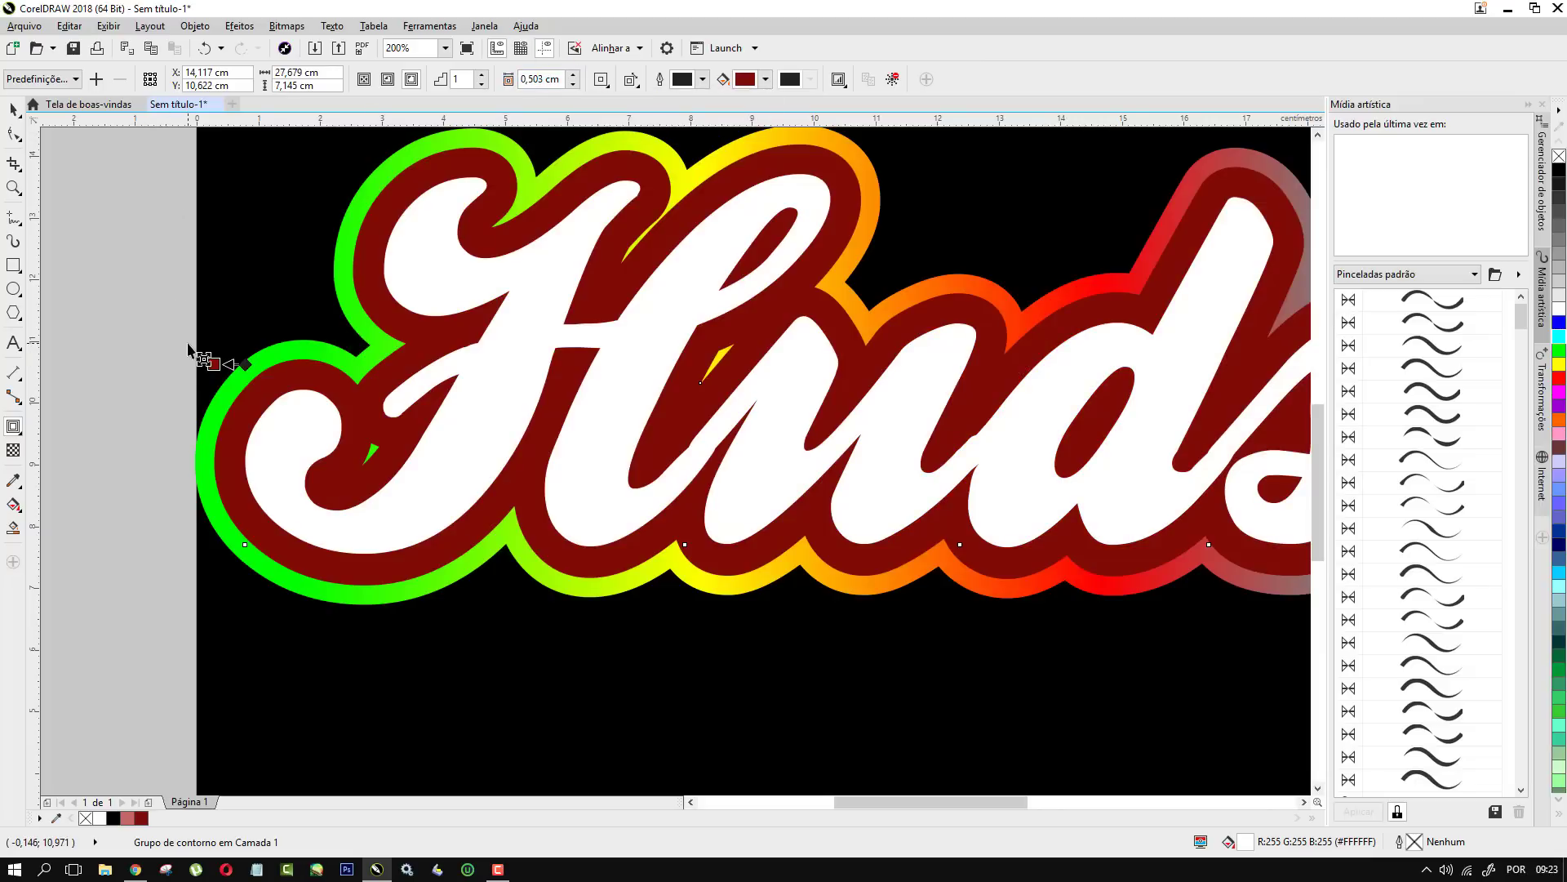
{"action": "left_click_drag", "start_coordinate": [213, 362], "coordinate": [245, 366]}
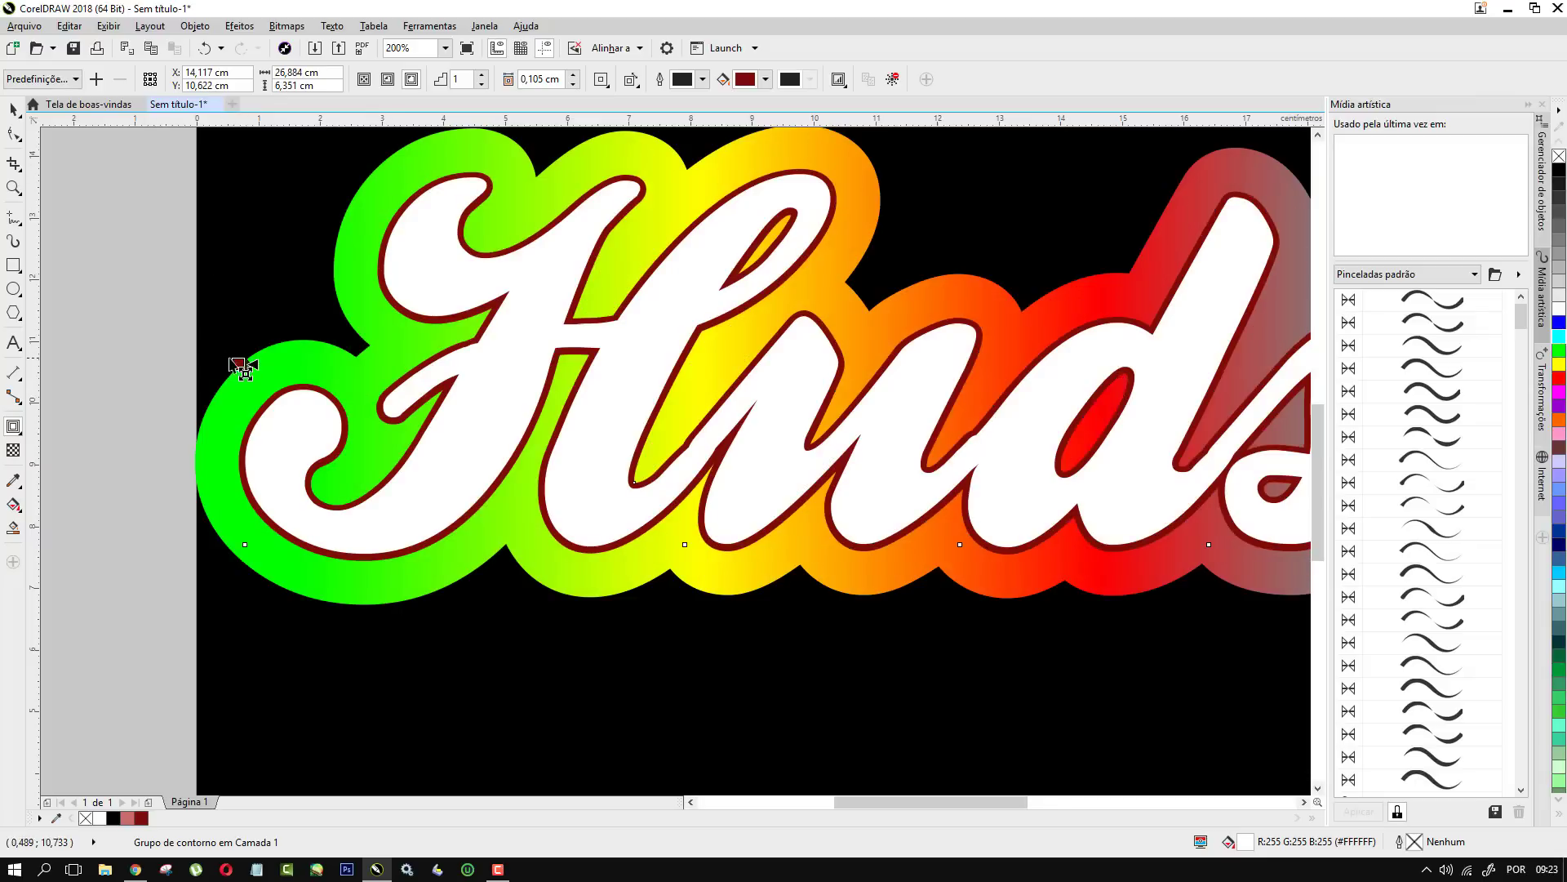
{"action": "scroll", "coordinate": [217, 357], "scroll_direction": "up", "scroll_amount": 3}
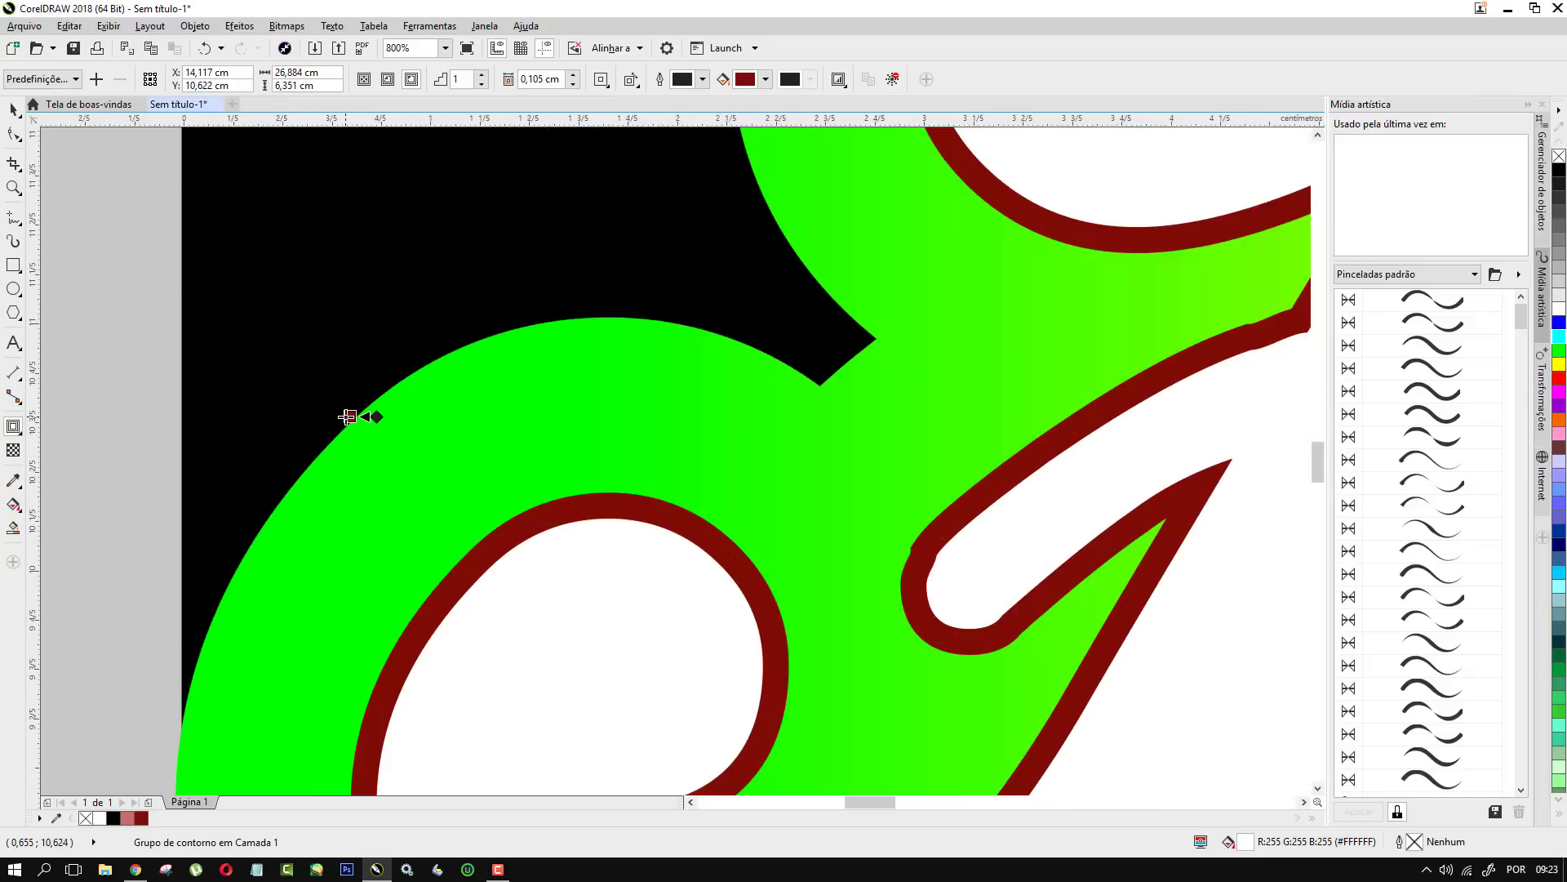
{"action": "left_click_drag", "start_coordinate": [346, 418], "coordinate": [325, 418]}
{"action": "scroll", "coordinate": [420, 449], "scroll_direction": "down", "scroll_amount": 3}
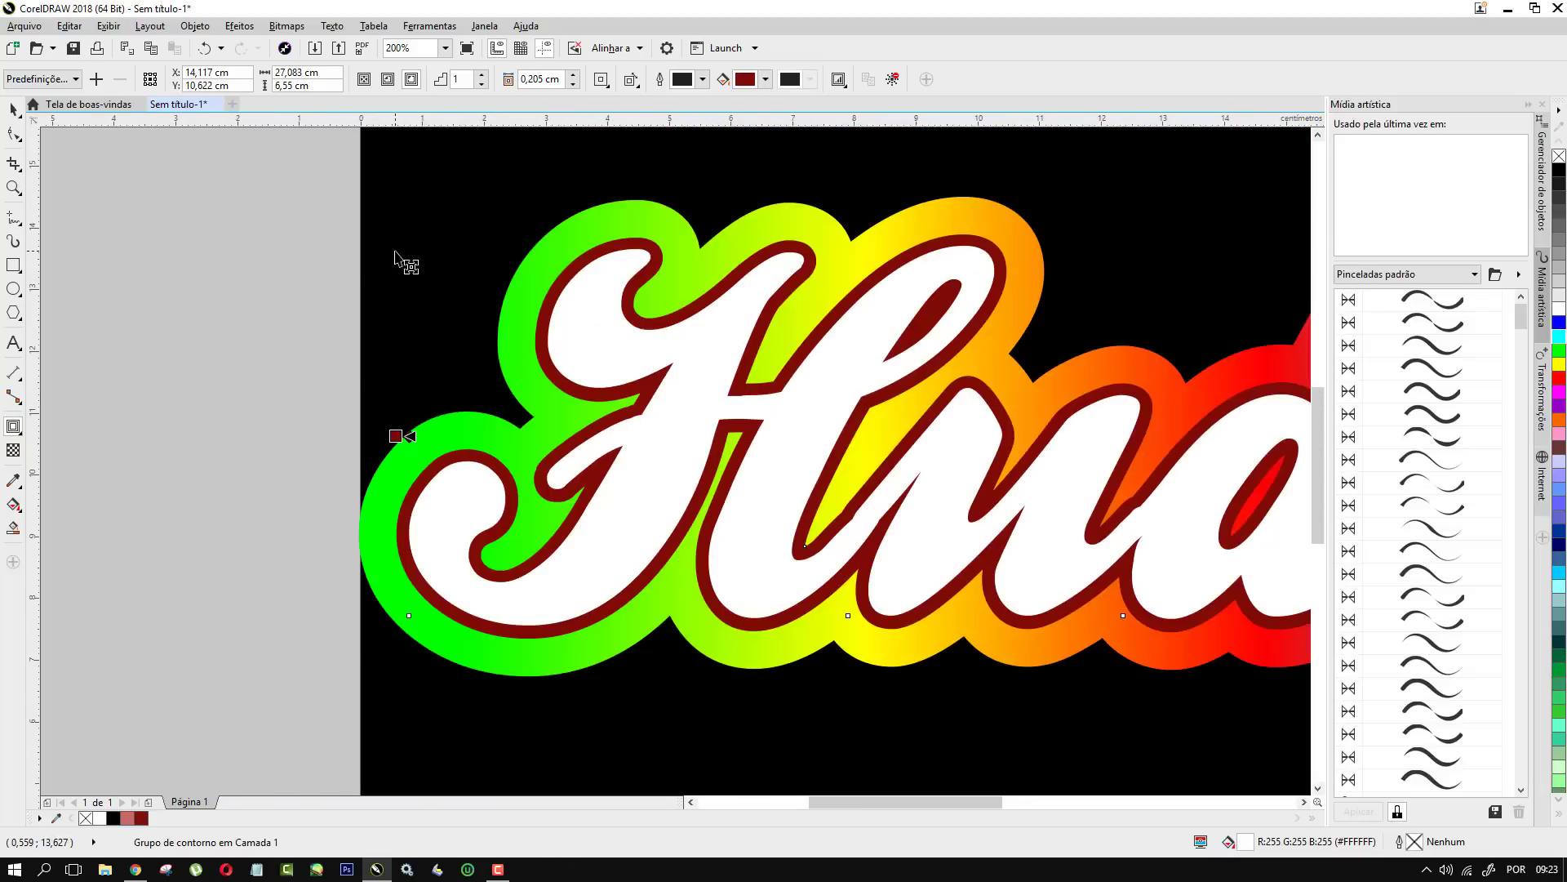
Raise the text contour to three steps and change its fill to dark blue #0009AB
{"action": "left_click", "coordinate": [482, 75]}
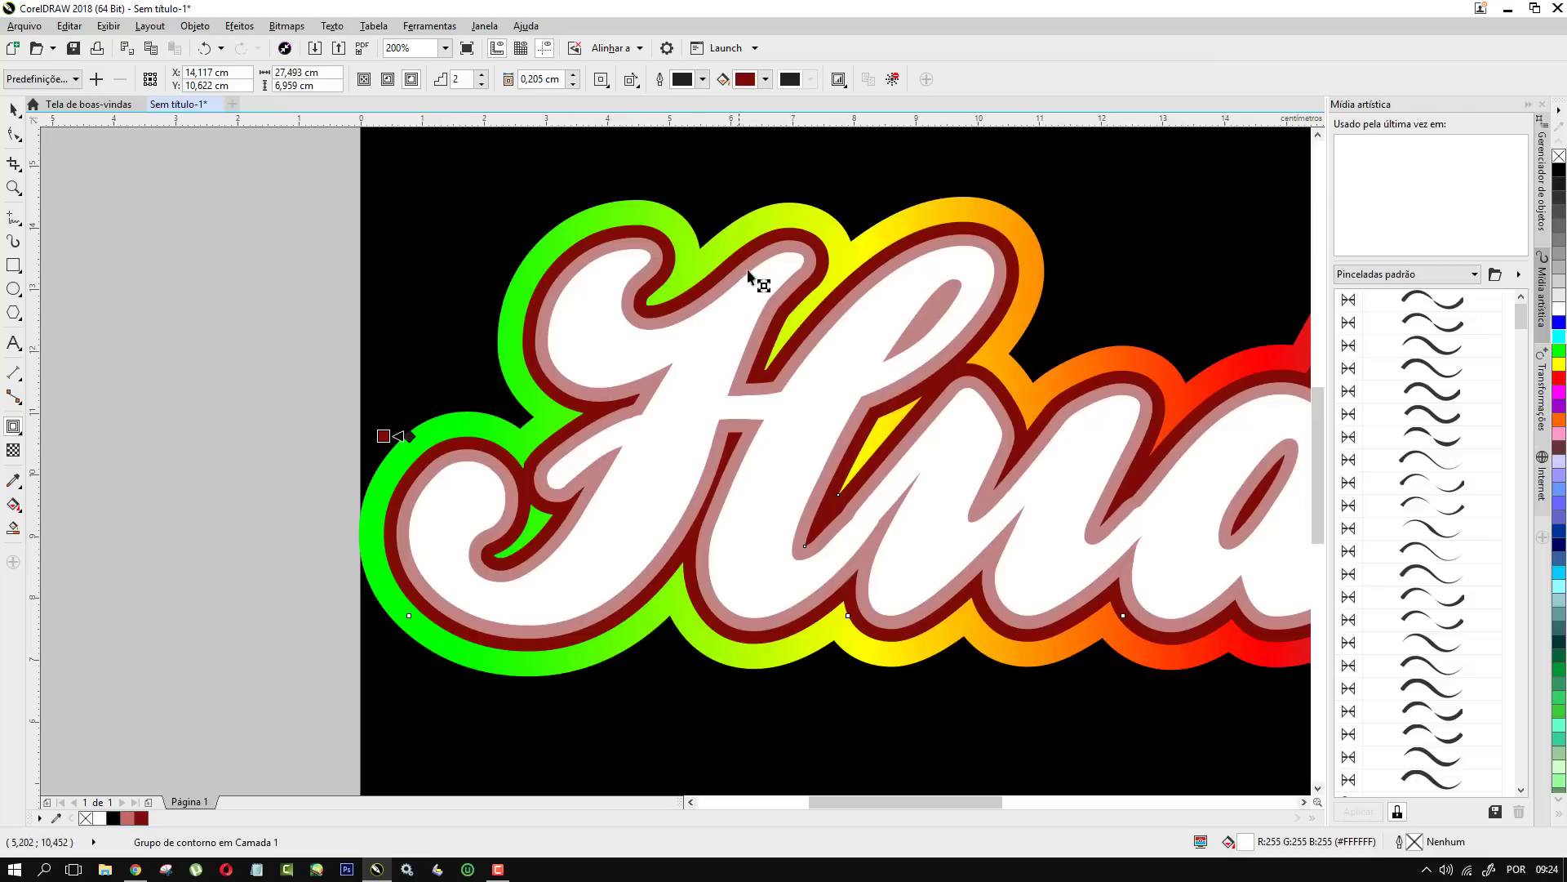
{"action": "left_click", "coordinate": [482, 75]}
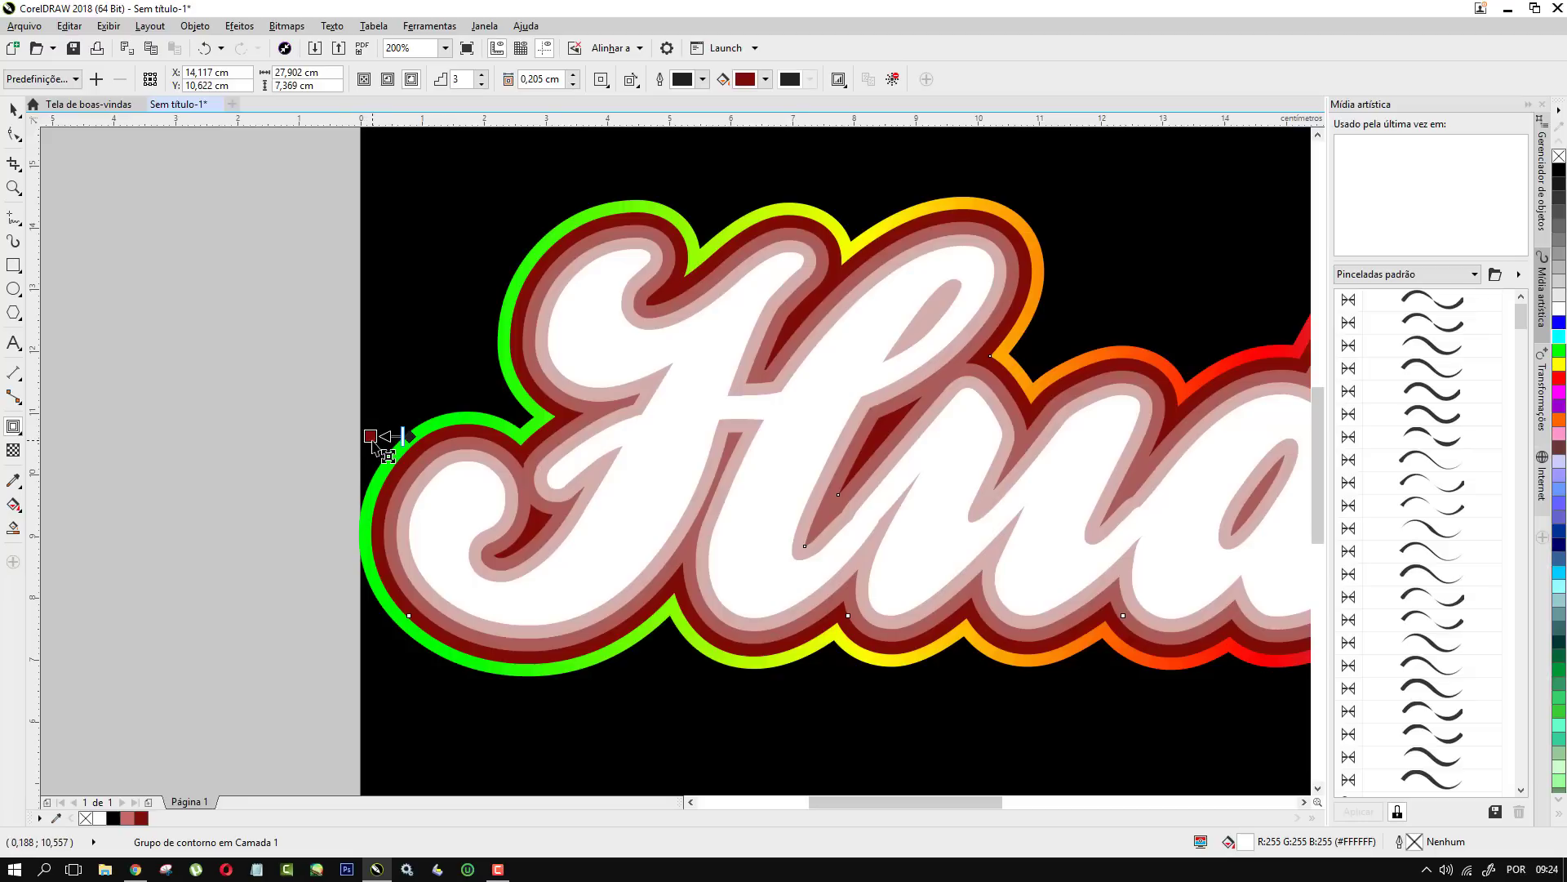
{"action": "left_click", "coordinate": [764, 81]}
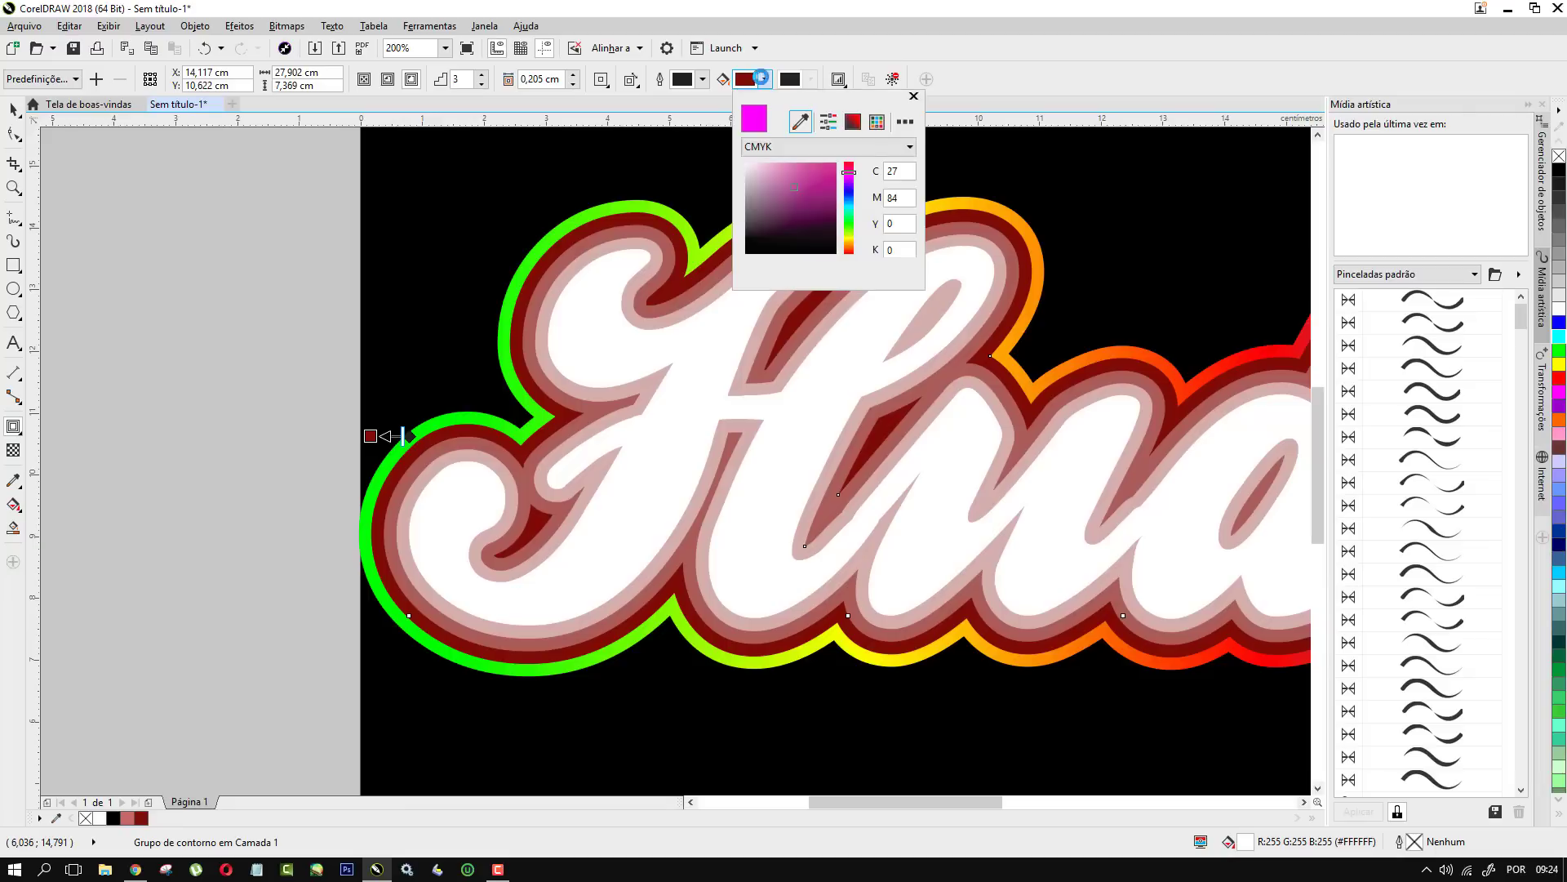
{"action": "left_click_drag", "start_coordinate": [848, 245], "coordinate": [845, 233]}
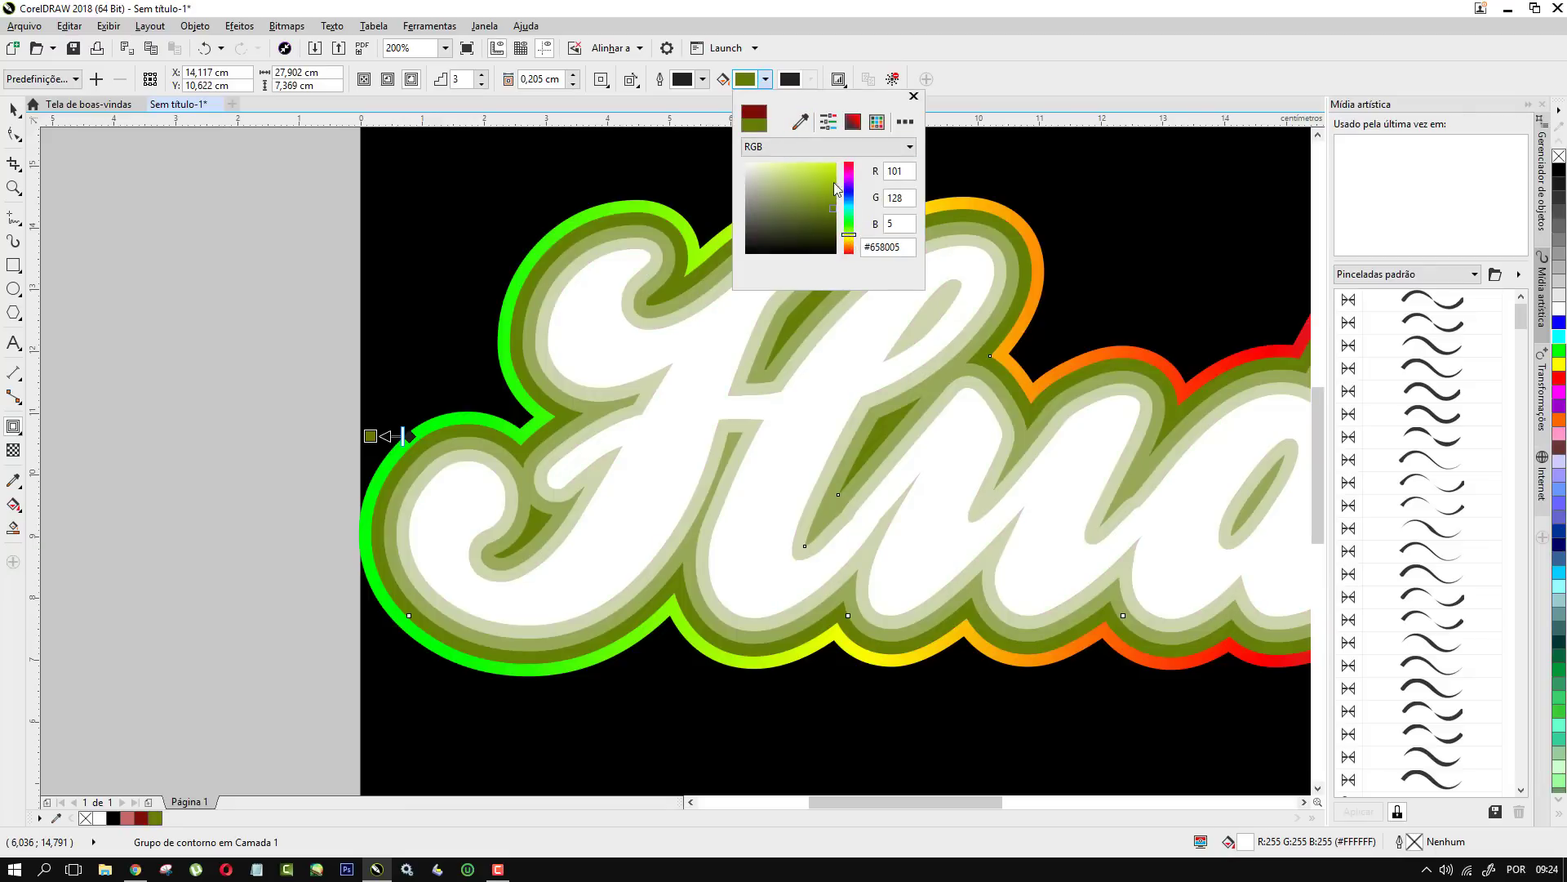
{"action": "left_click_drag", "start_coordinate": [833, 171], "coordinate": [790, 164]}
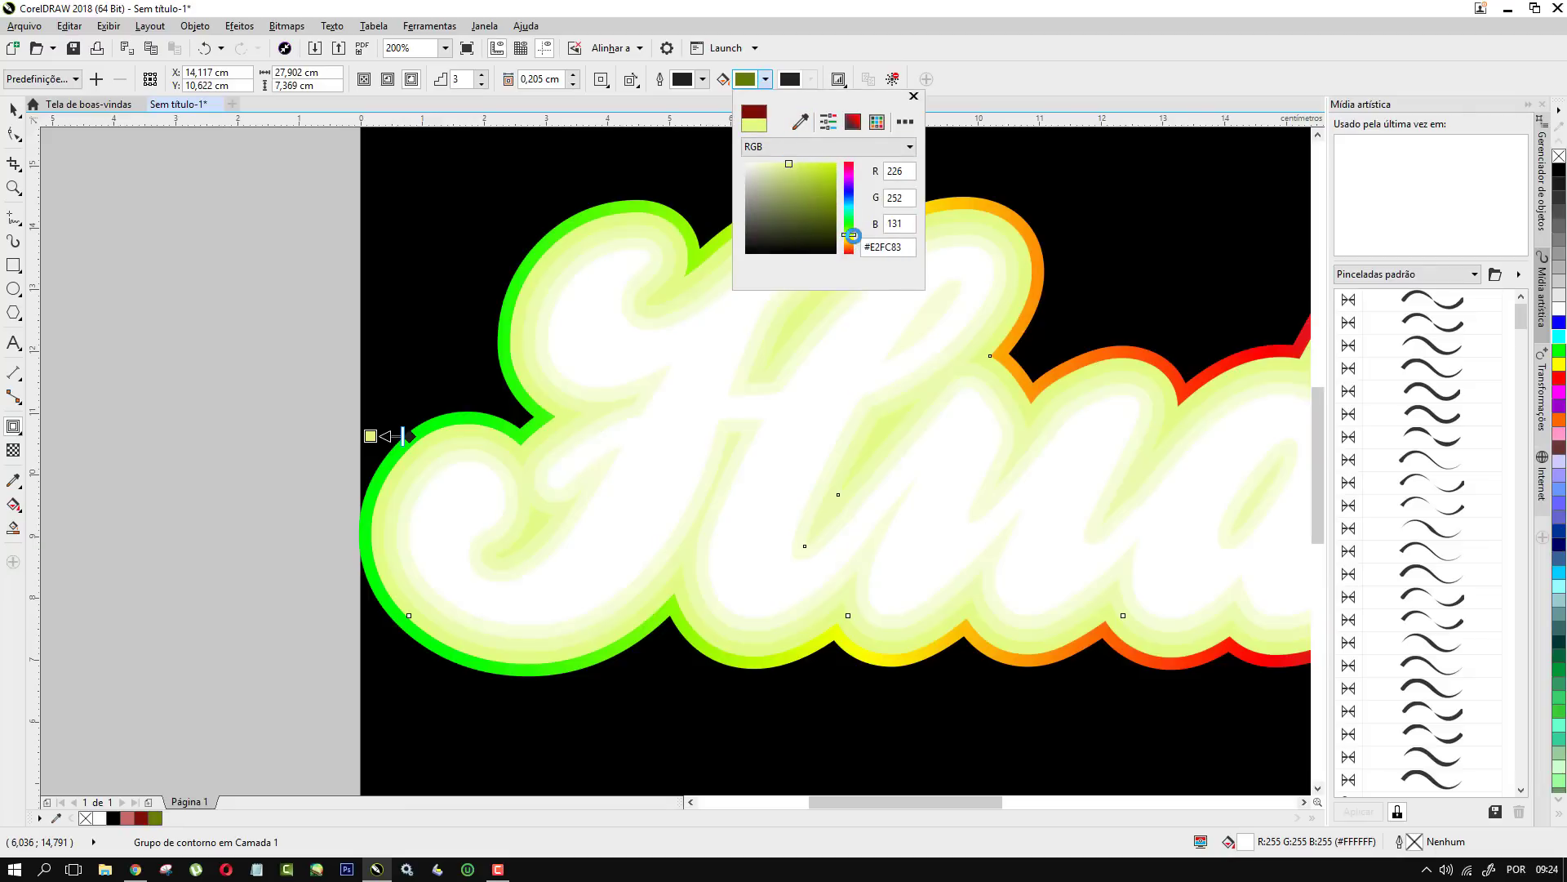
{"action": "left_click_drag", "start_coordinate": [850, 241], "coordinate": [847, 193]}
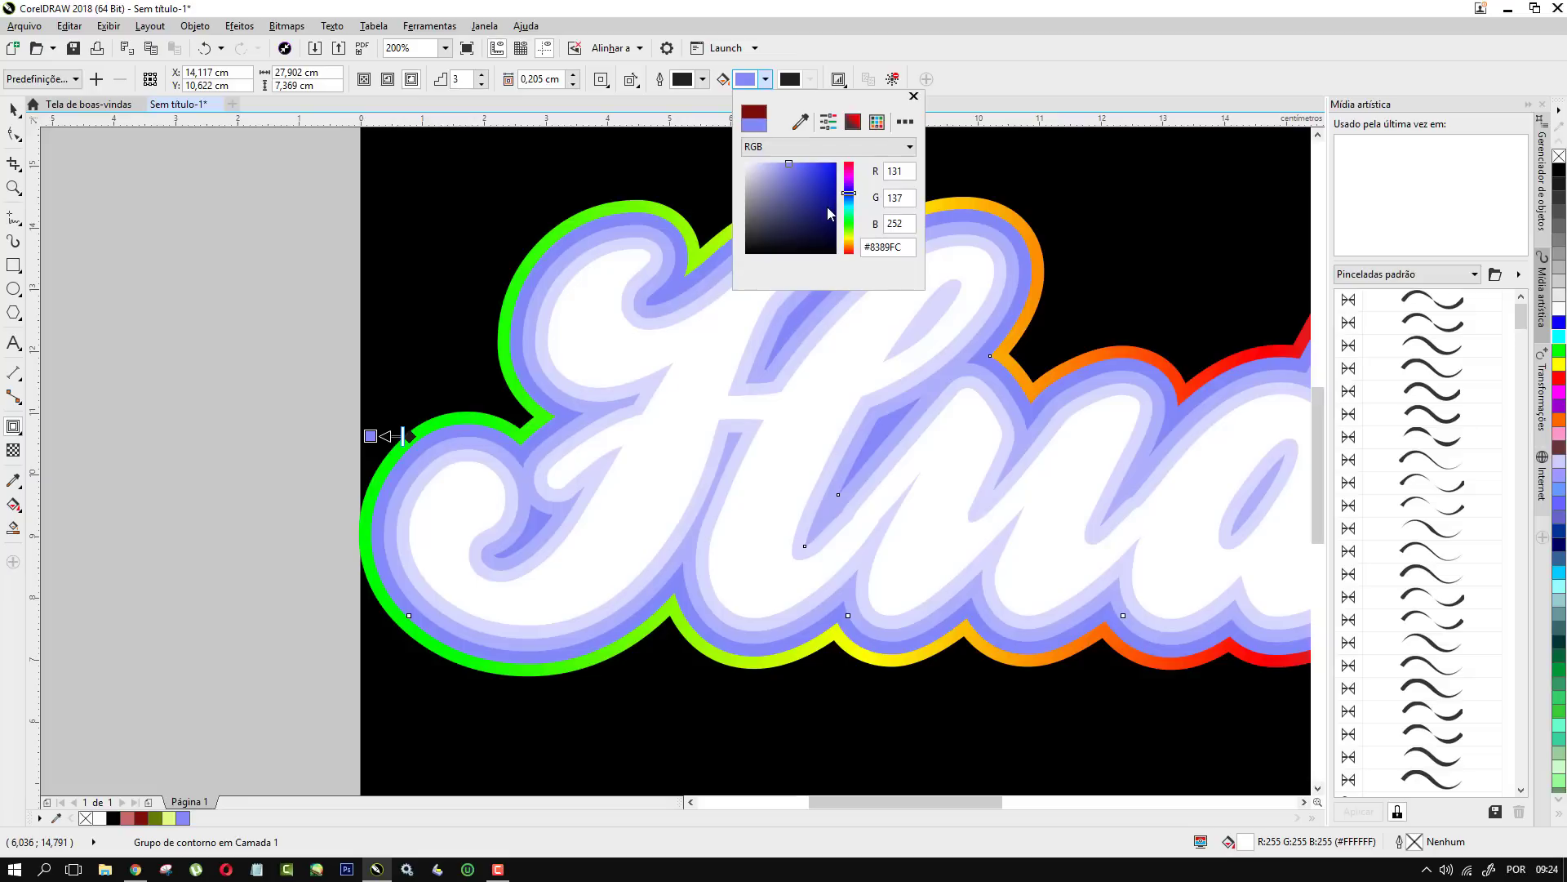
{"action": "left_click_drag", "start_coordinate": [831, 196], "coordinate": [845, 193]}
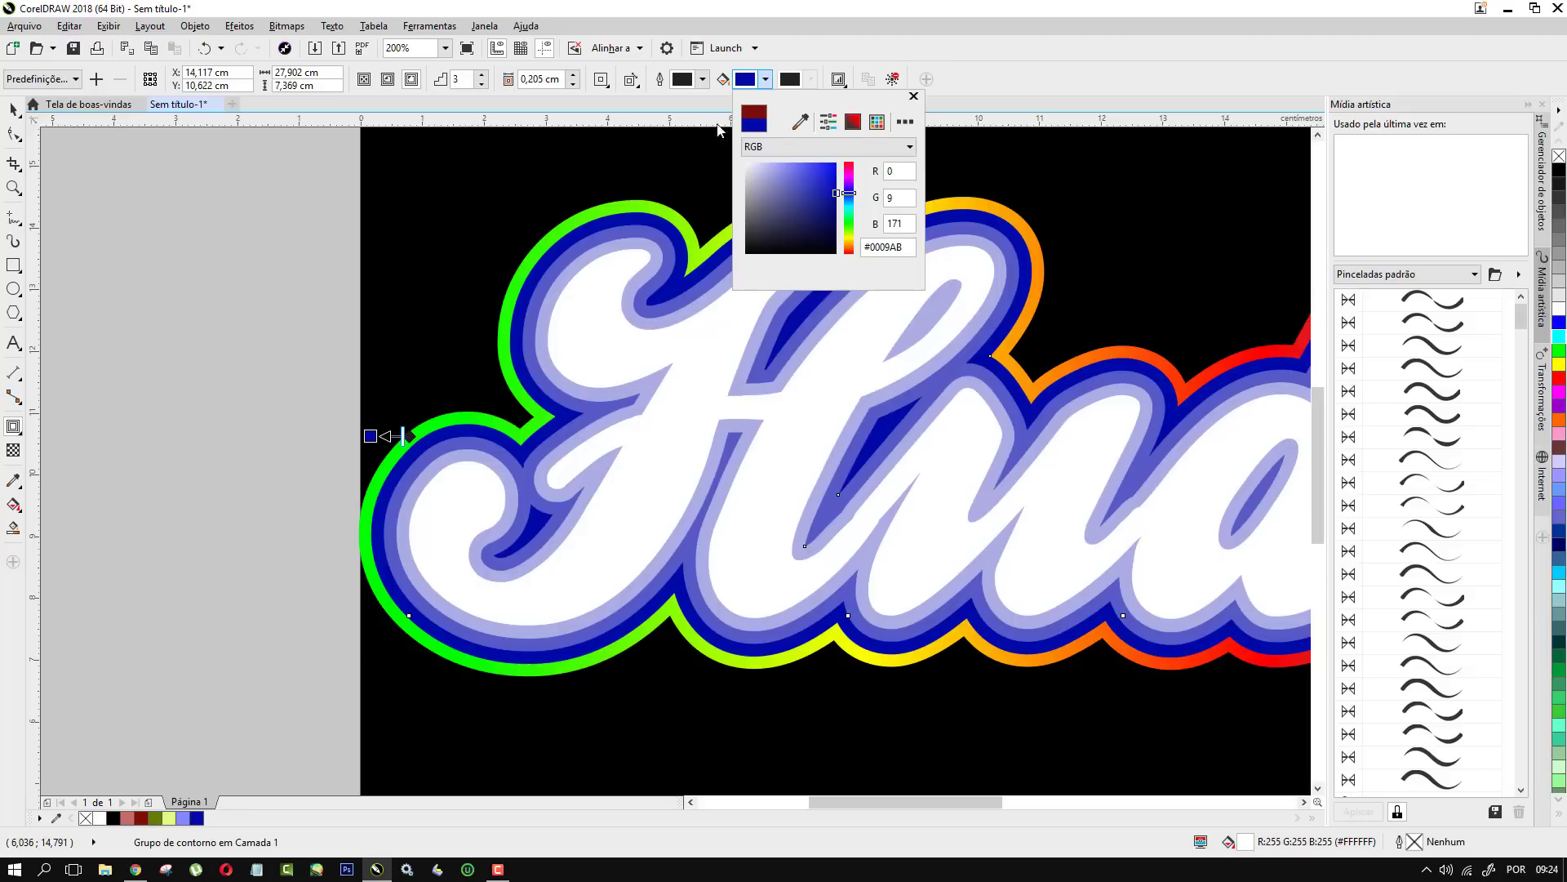
{"action": "left_click", "coordinate": [914, 98]}
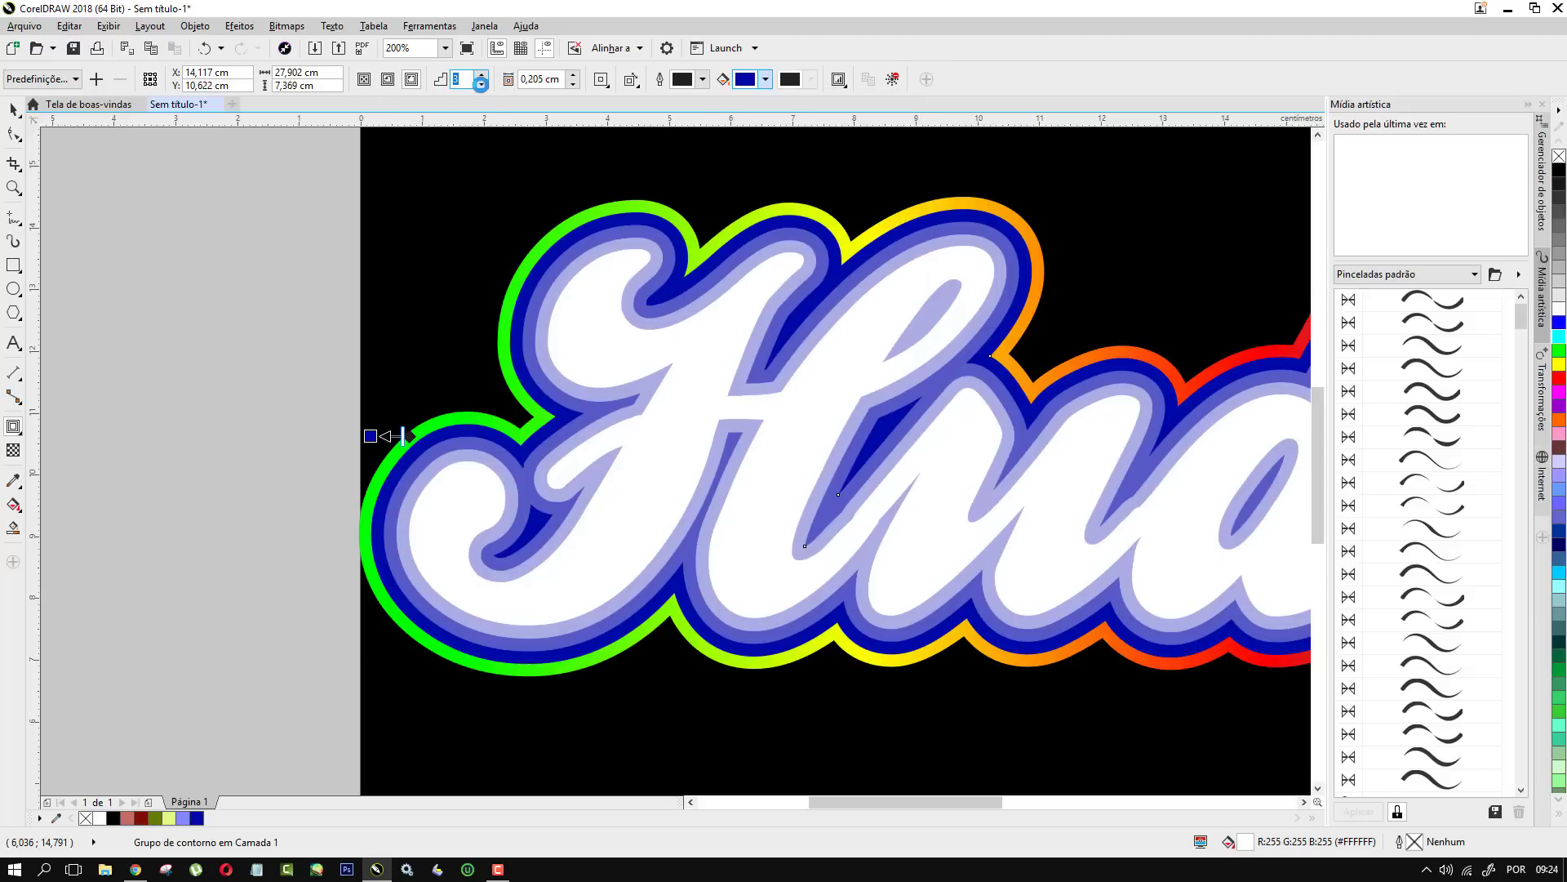
Reduce the text contour to a single step and set its fill to dark brown #4F3201
{"action": "left_click", "coordinate": [481, 84]}
{"action": "left_click", "coordinate": [481, 84]}
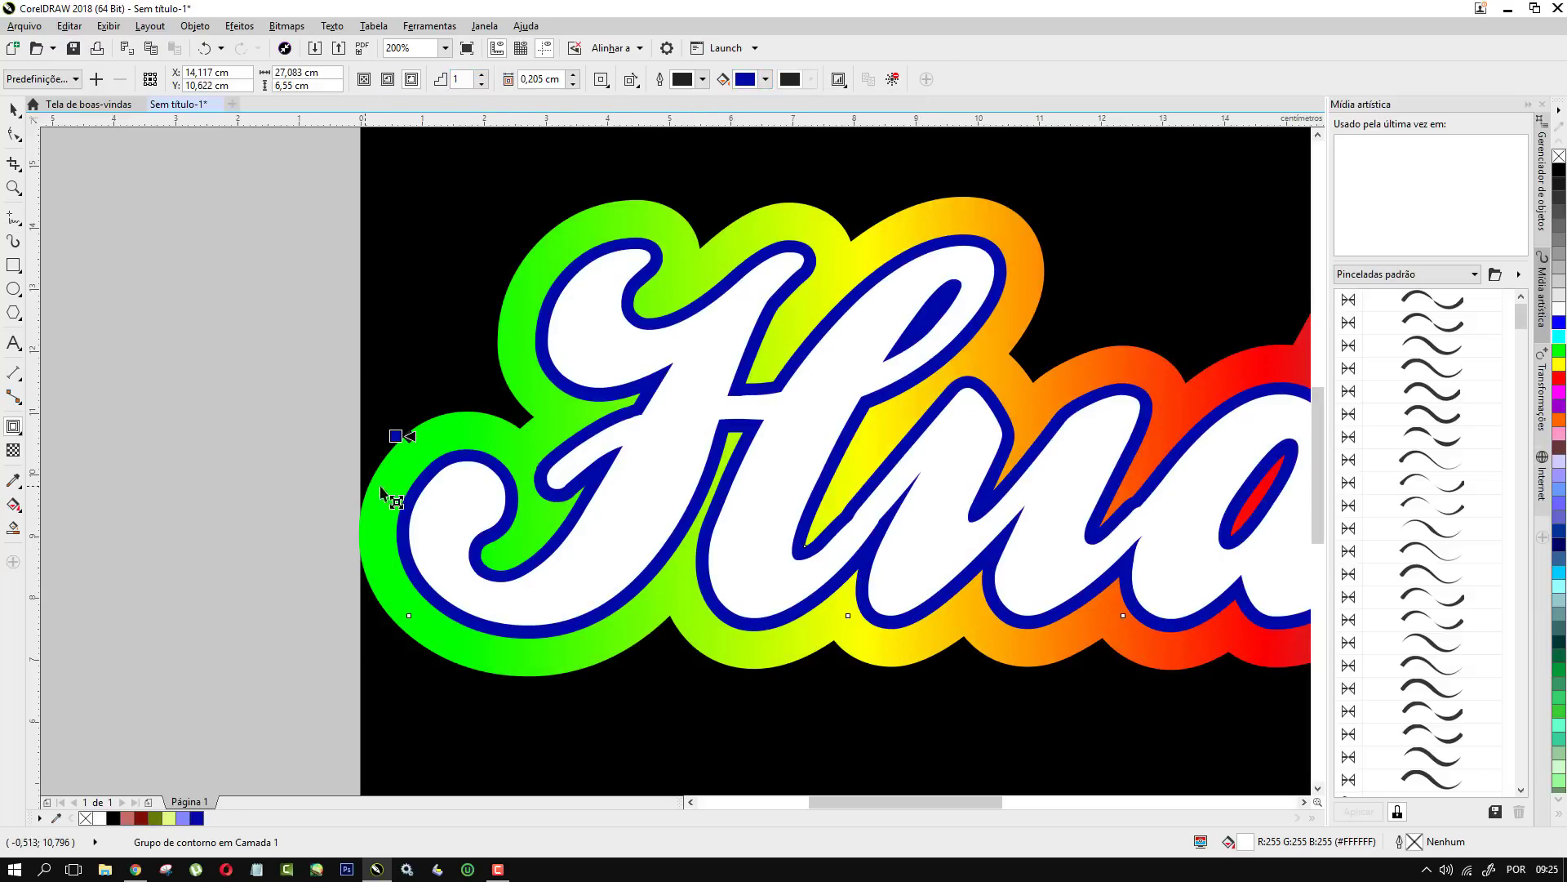
{"action": "left_click", "coordinate": [744, 81]}
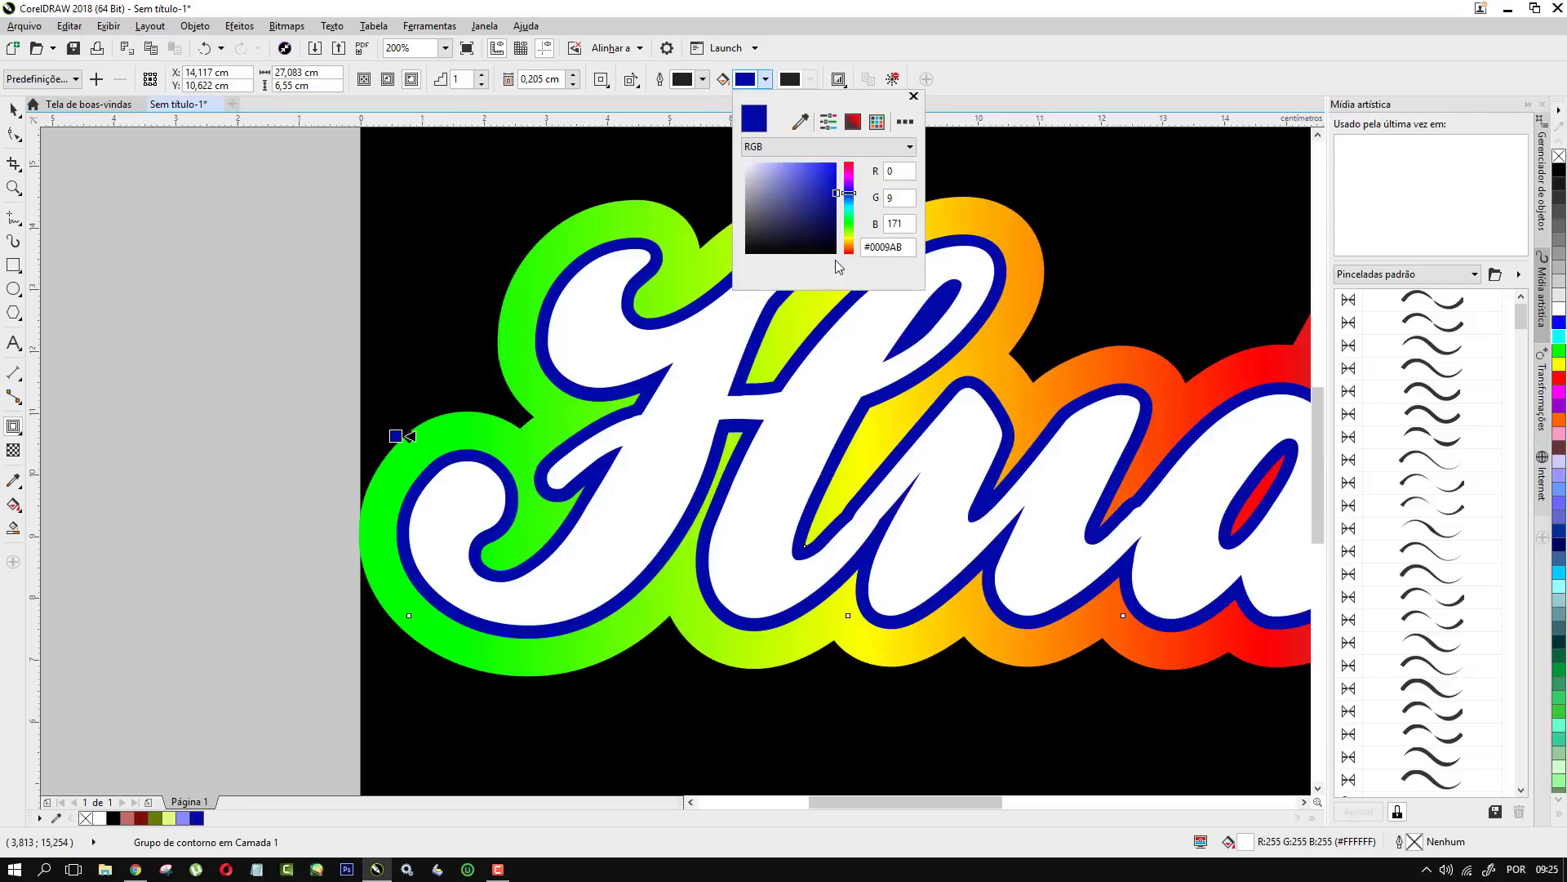
{"action": "left_click", "coordinate": [849, 248]}
{"action": "left_click", "coordinate": [832, 221]}
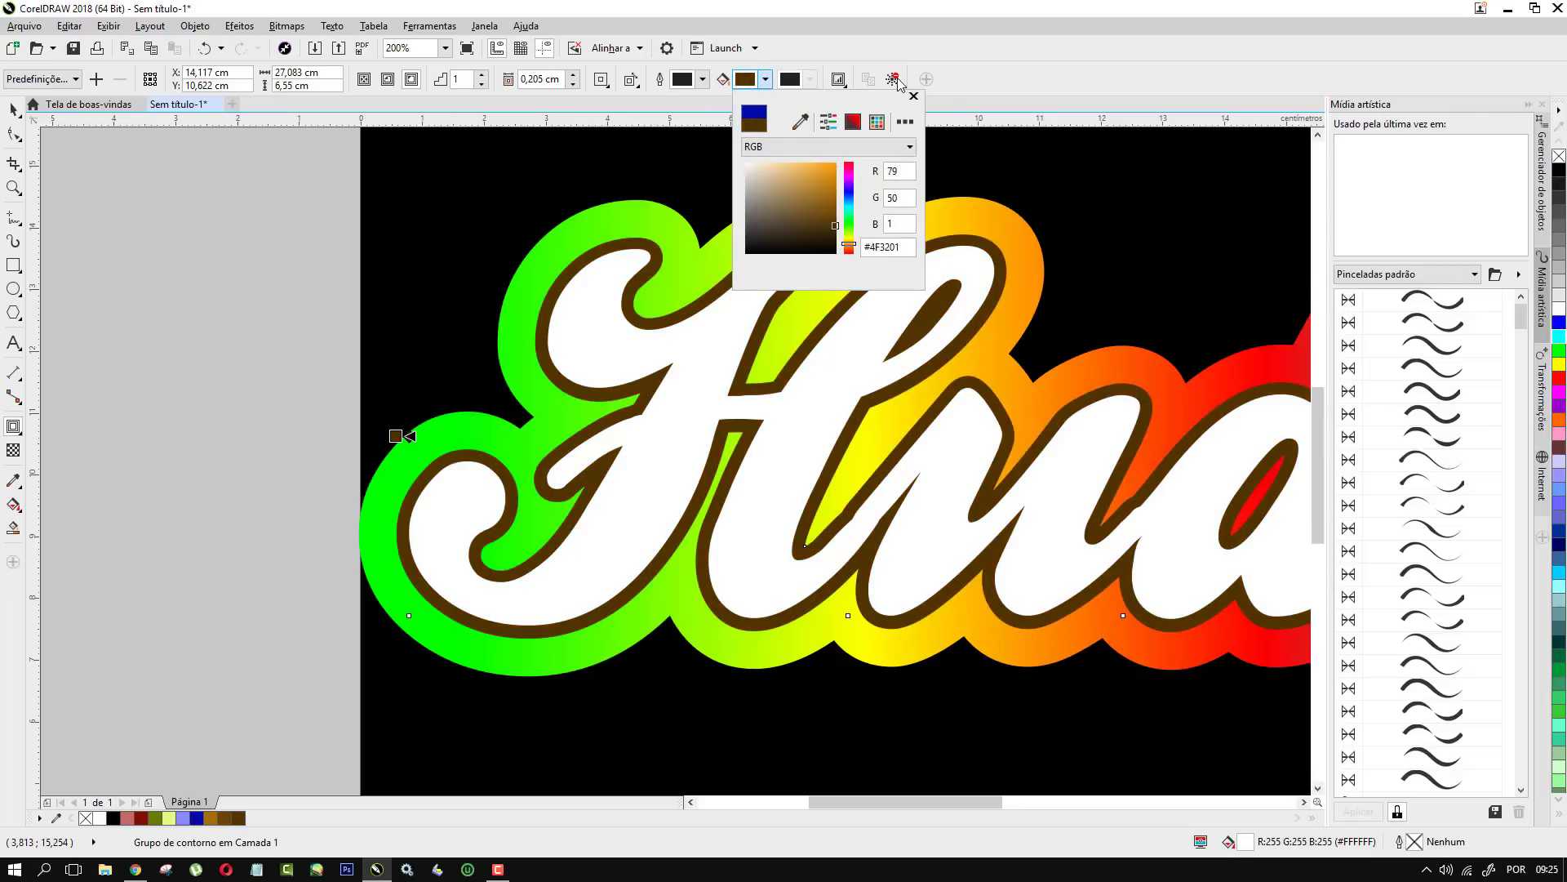
{"action": "left_click", "coordinate": [913, 96]}
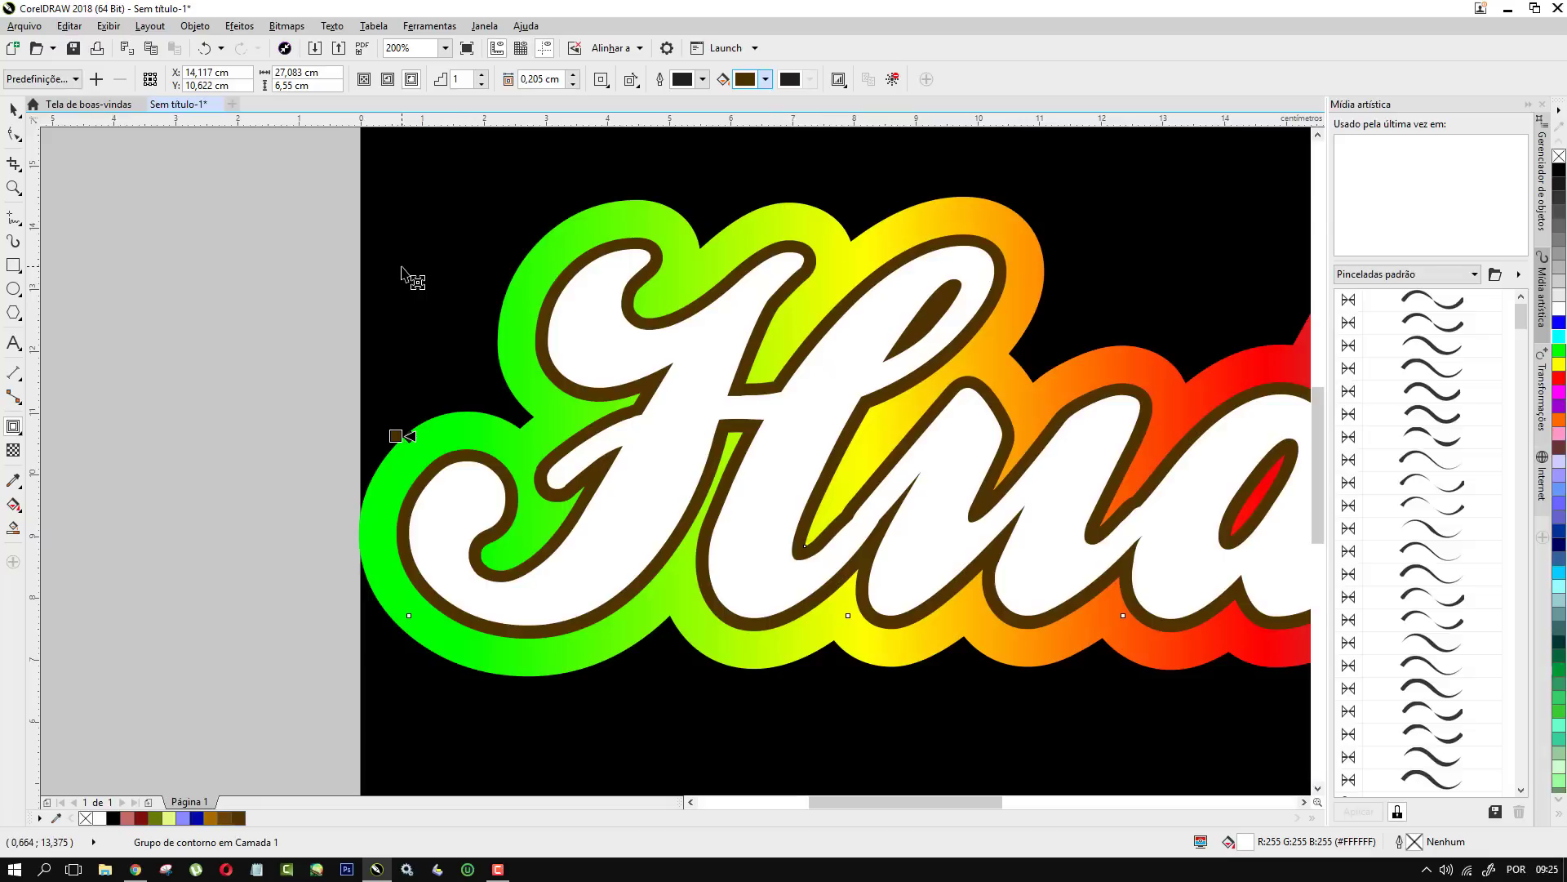
Select the lettering with both contours and move it slightly right and up, to about X 14.738 cm, Y 10.865 cm
{"action": "key", "text": "F4"}
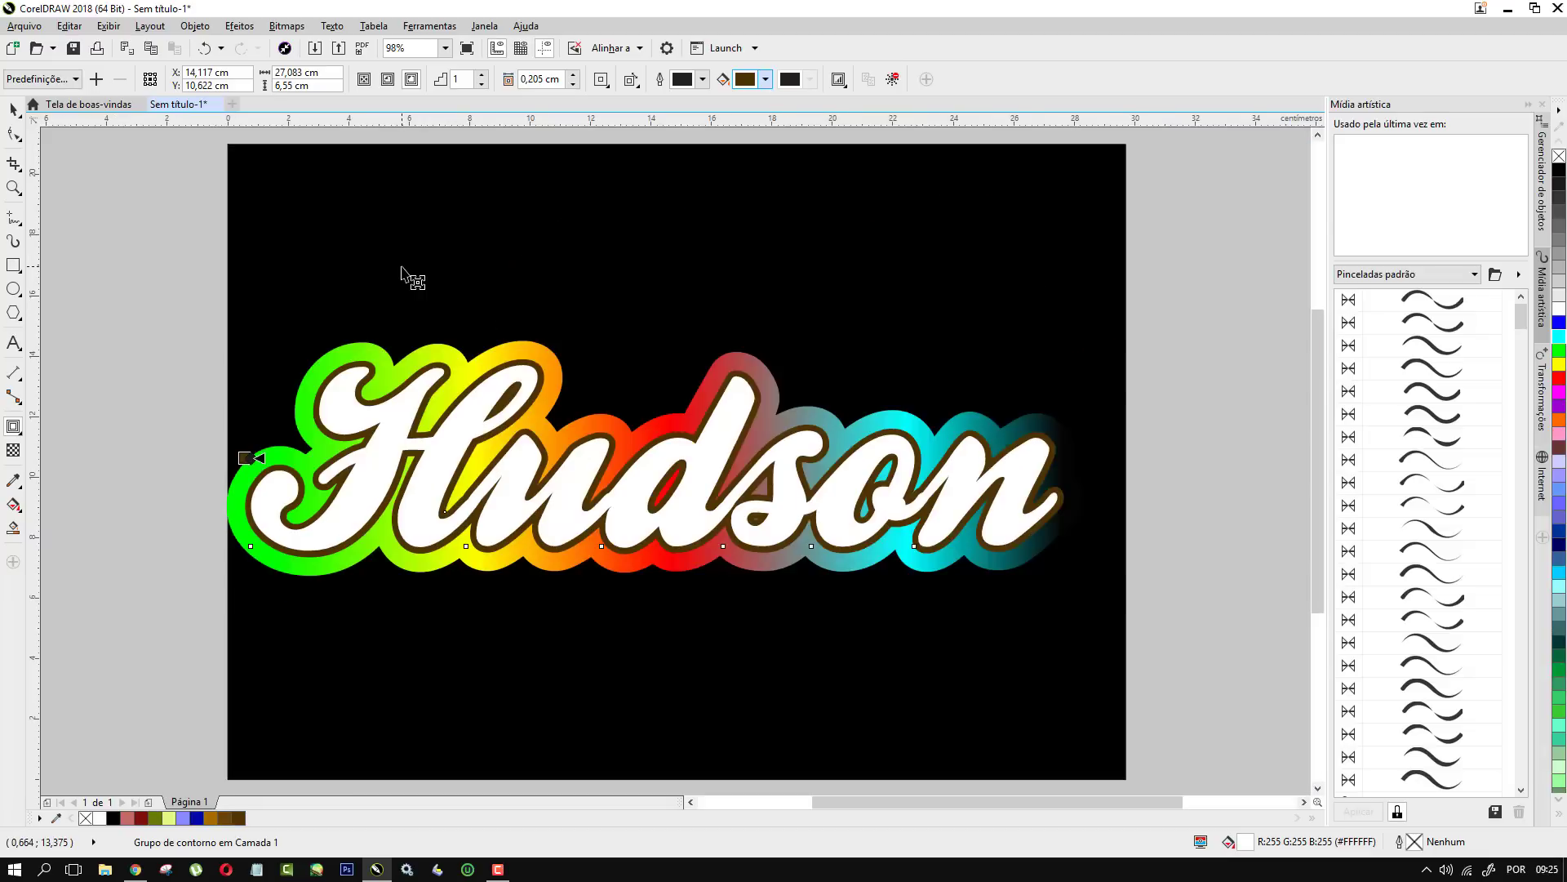
{"action": "left_click", "coordinate": [13, 109]}
{"action": "left_click", "coordinate": [140, 257]}
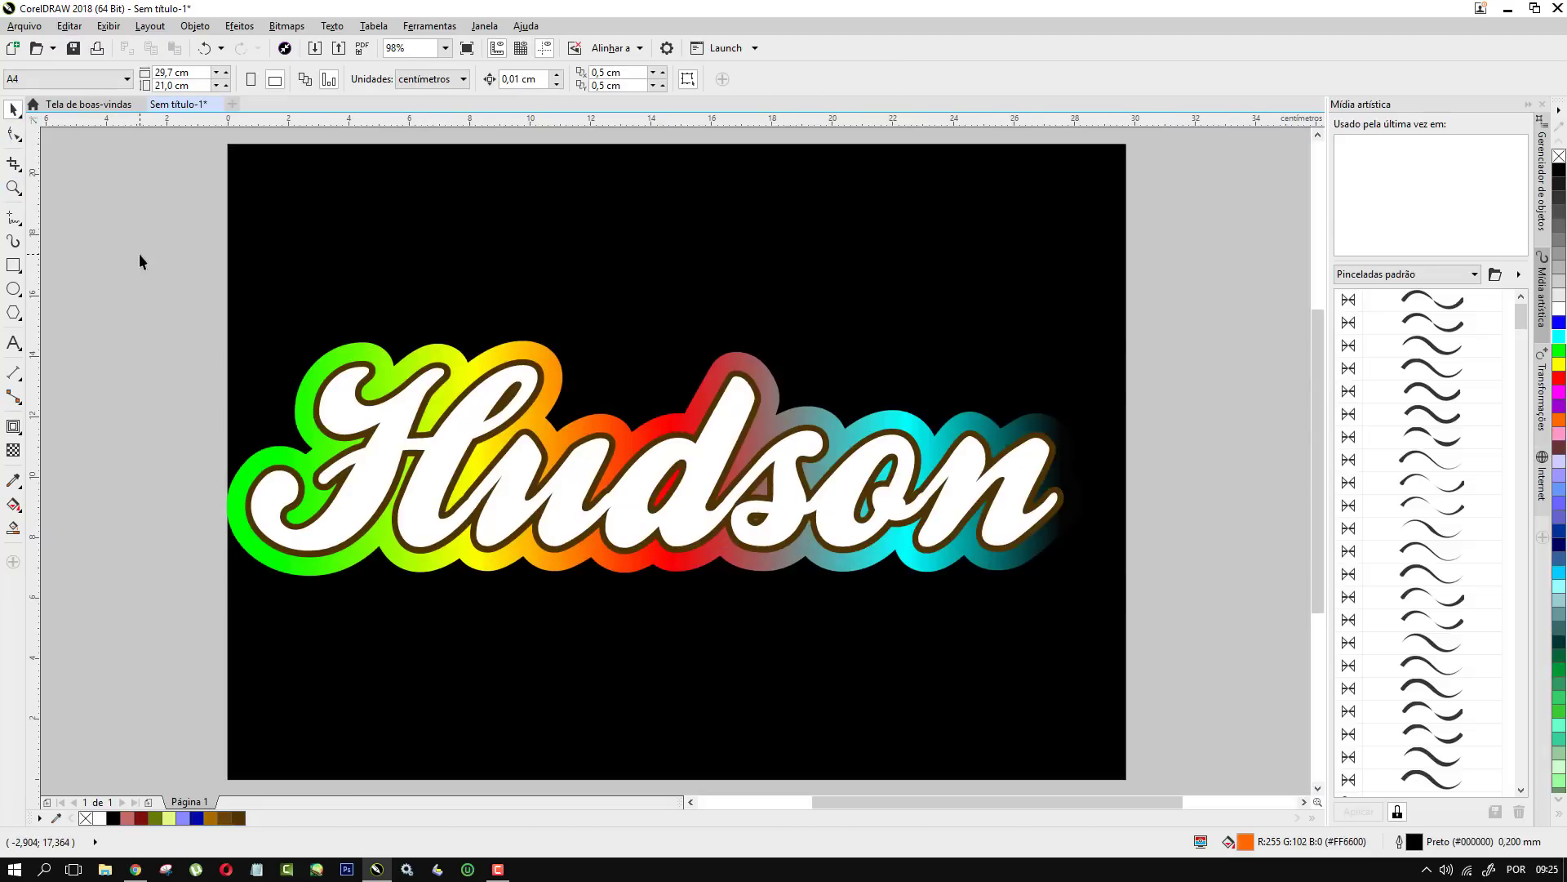
{"action": "left_click_drag", "start_coordinate": [135, 335], "coordinate": [1135, 718]}
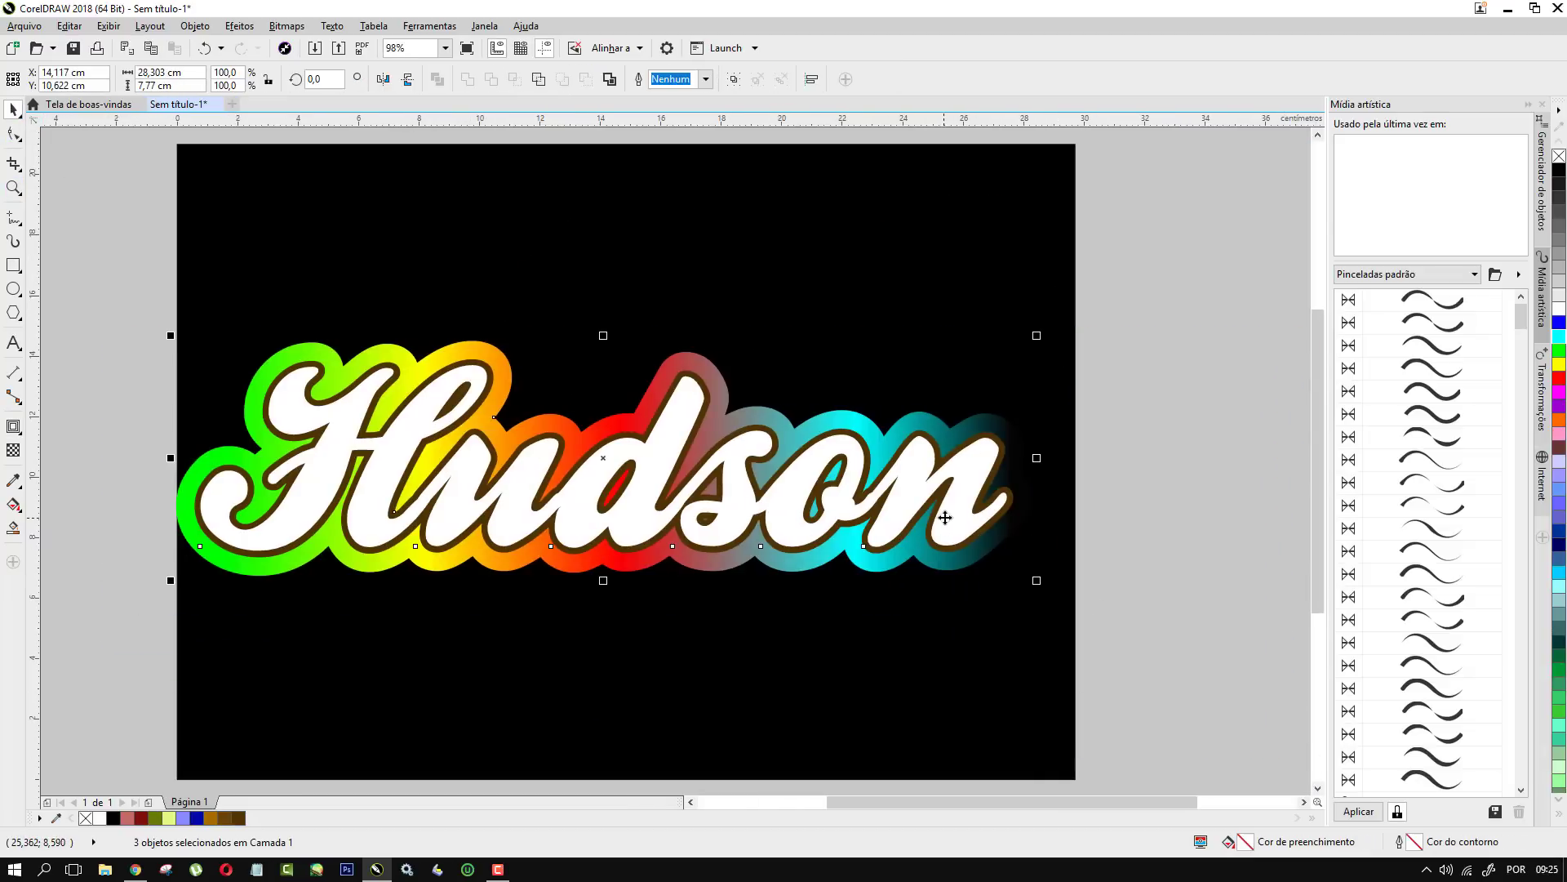
{"action": "left_click_drag", "start_coordinate": [944, 517], "coordinate": [963, 509]}
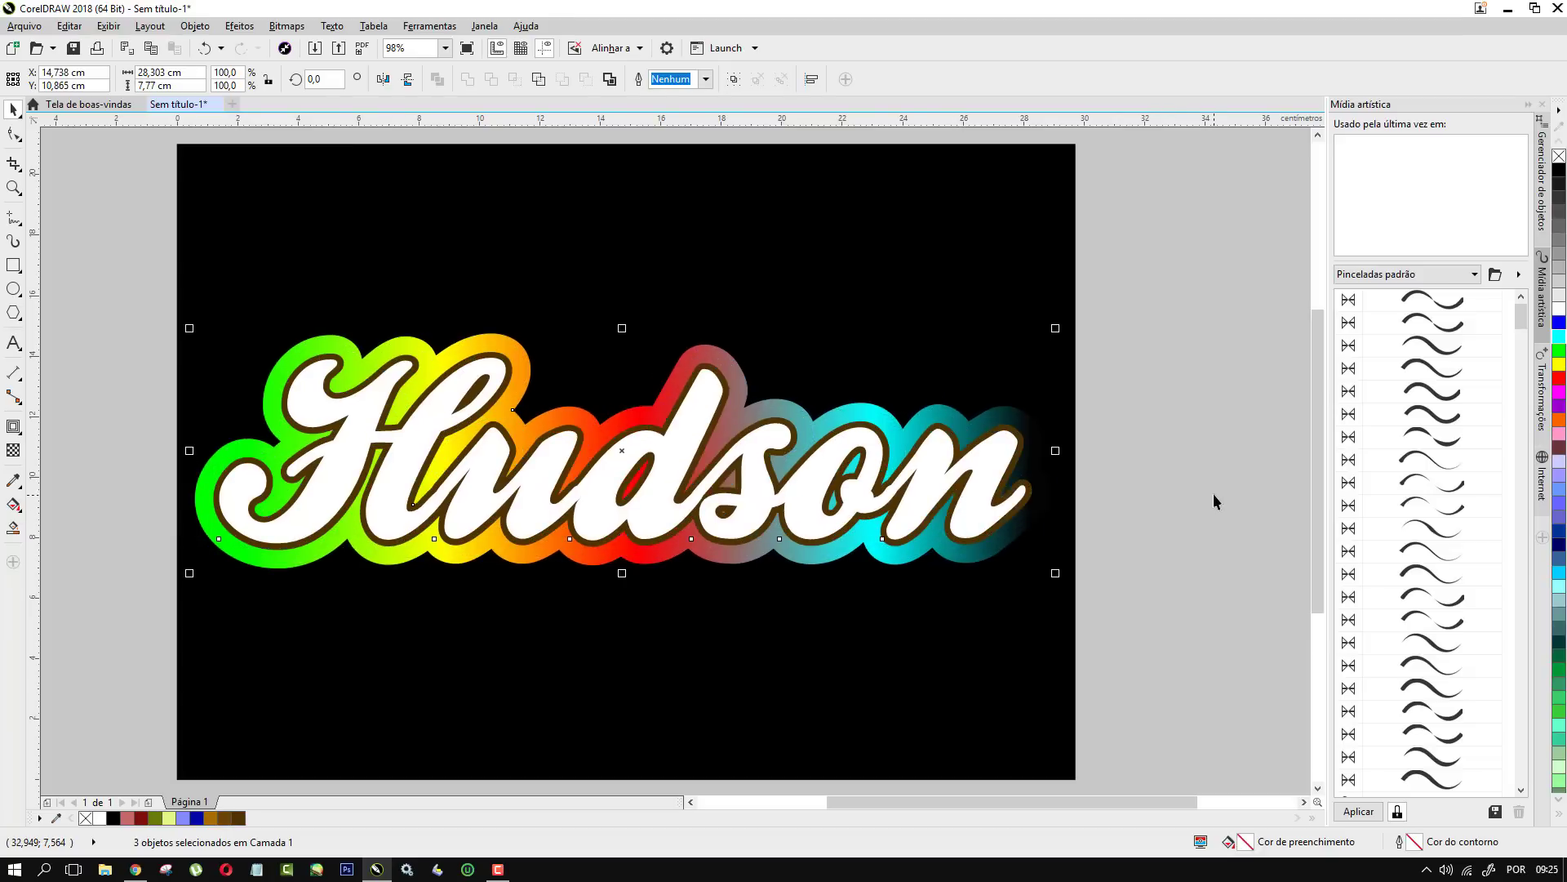